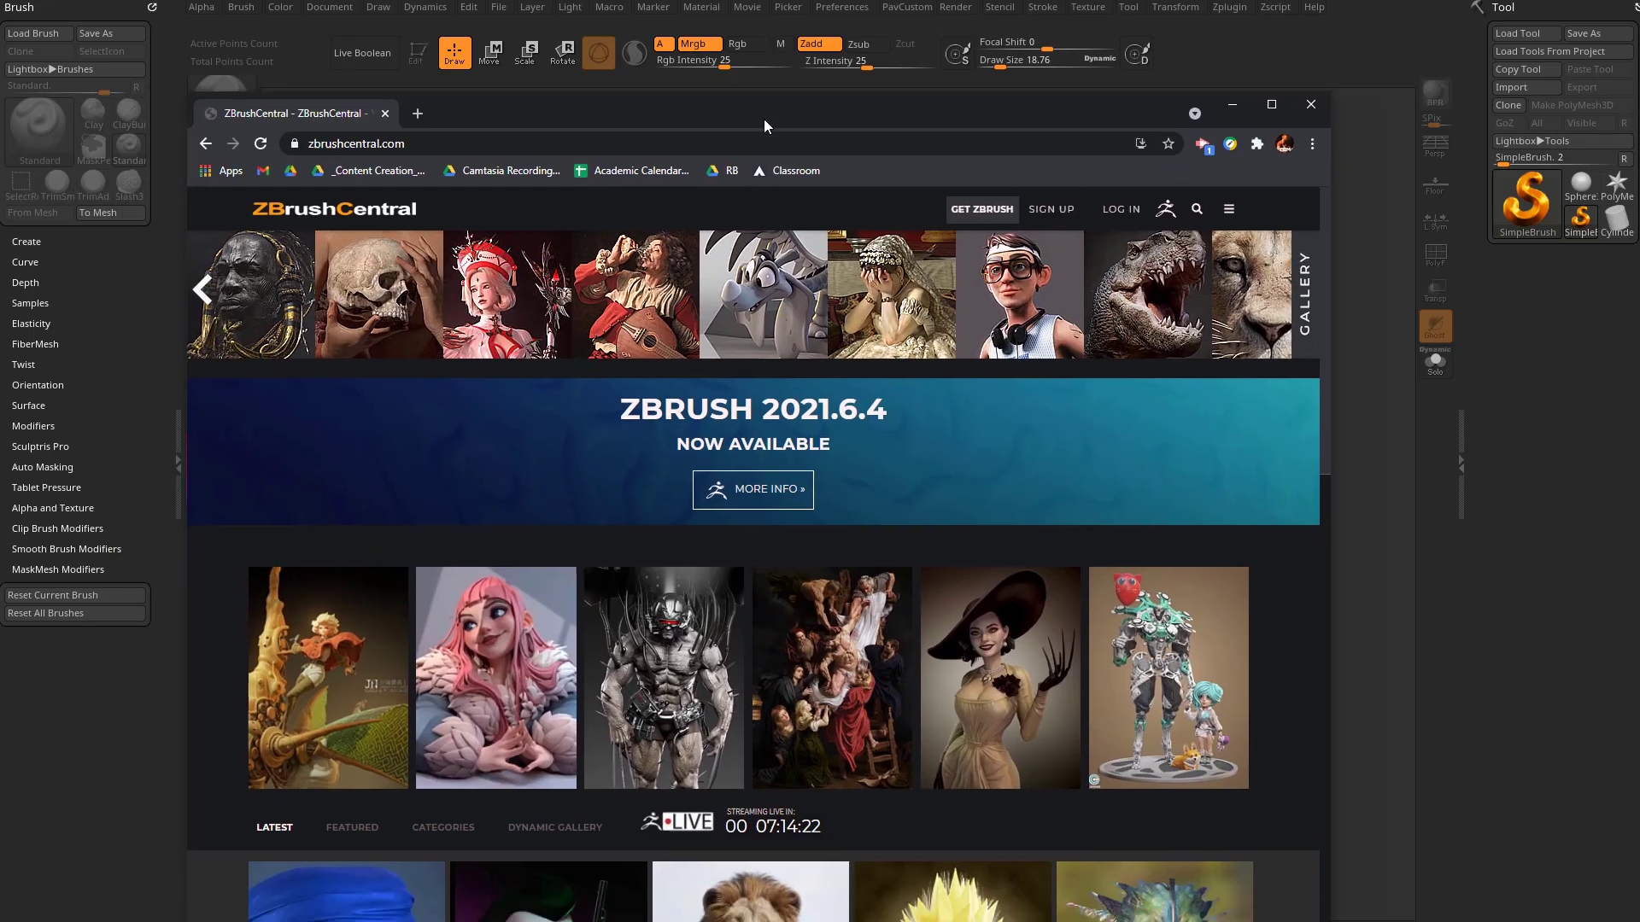
Open the ZBrush 2021.6.4 announcement and read through its release notes
click(767, 391)
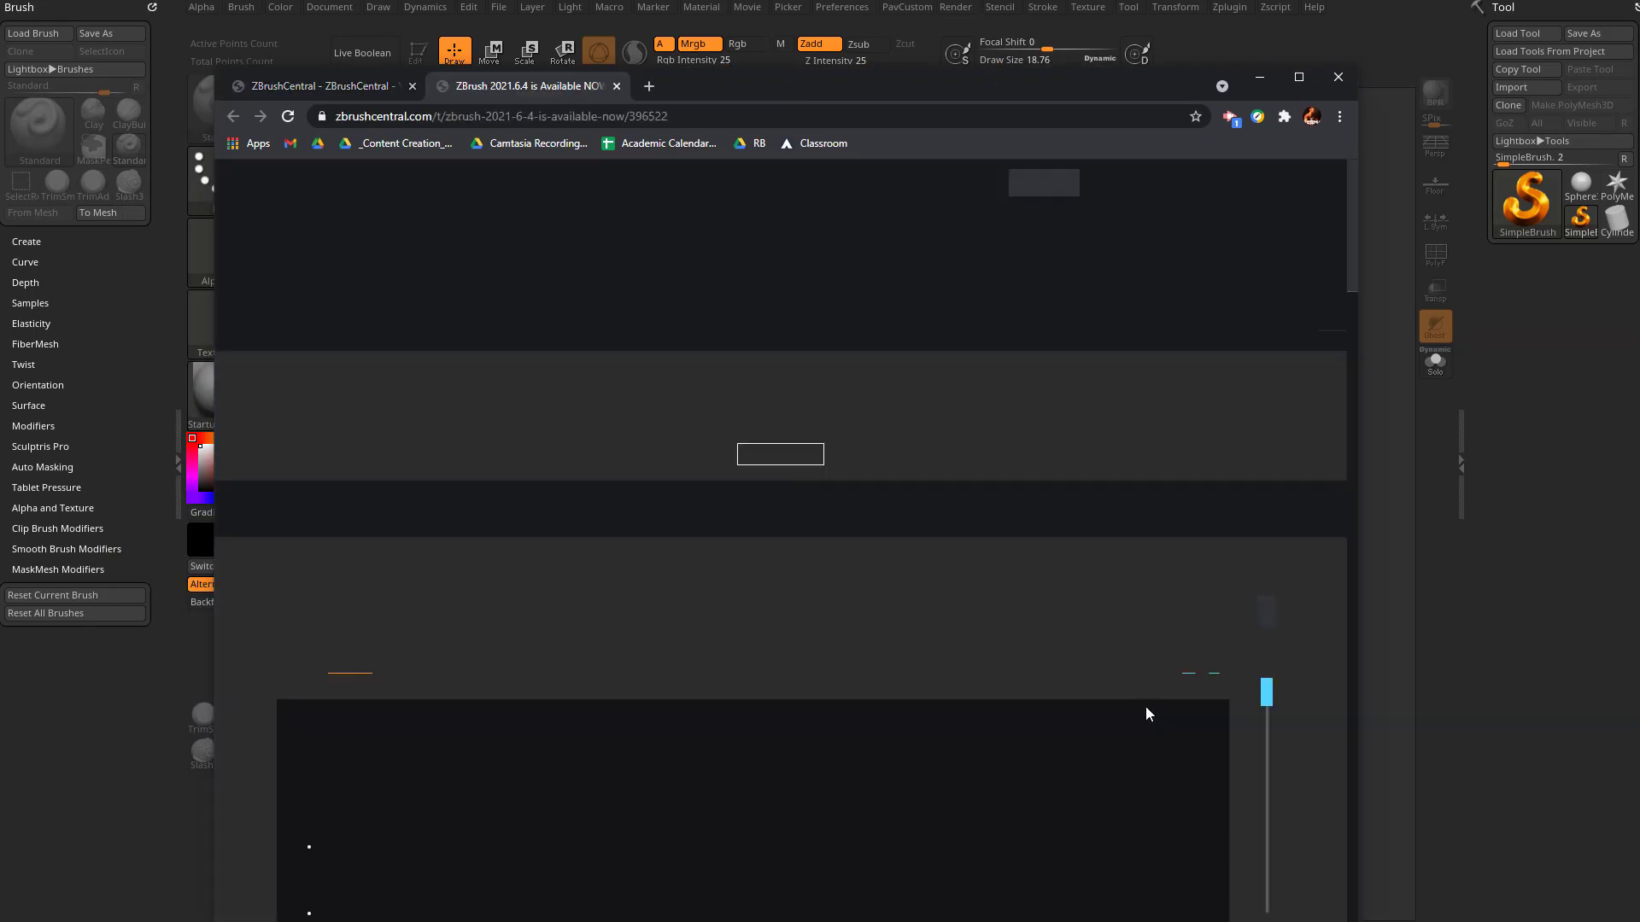
scroll(1146, 708, down, 5)
scroll(820, 677, down, 1)
scroll(820, 678, down, 8)
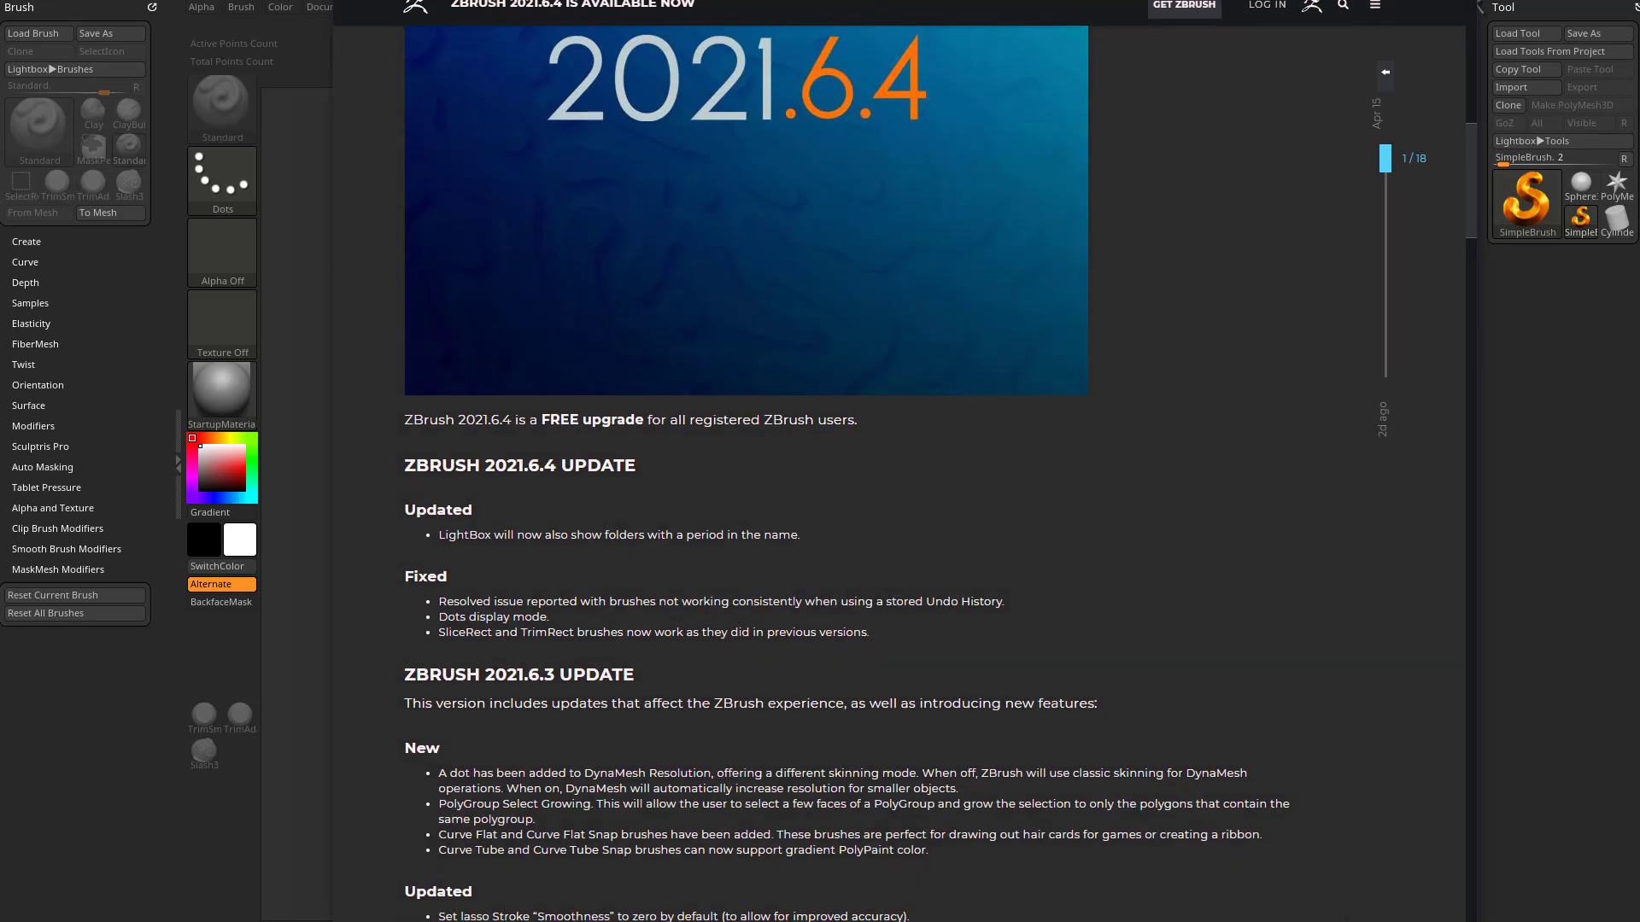
click(1200, 921)
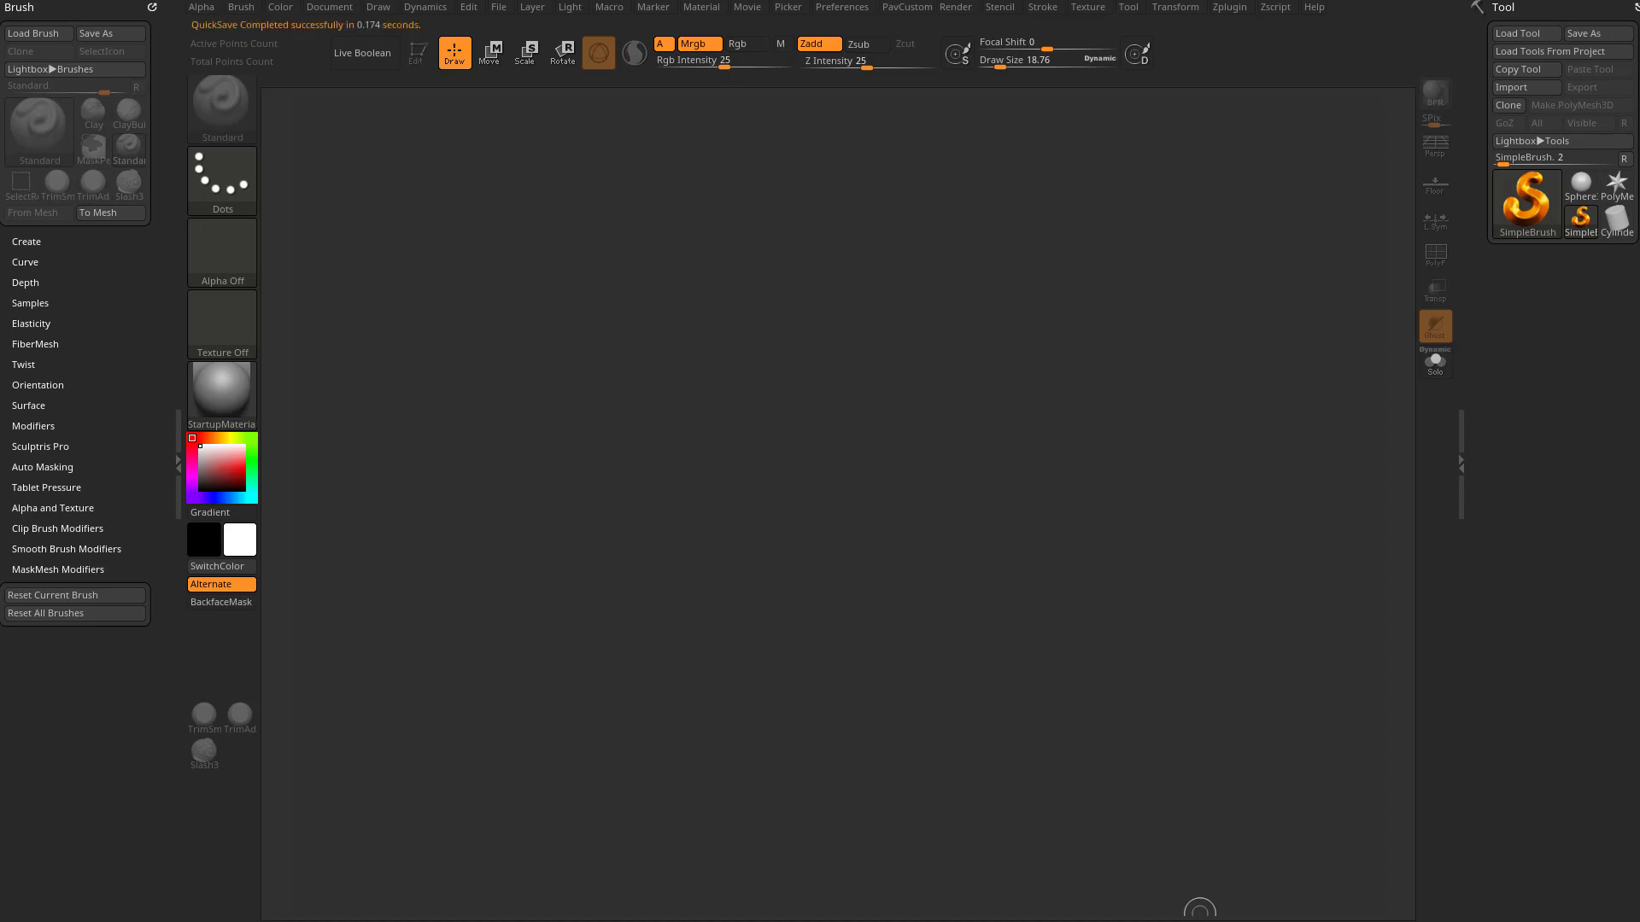
Switch to File Explorer, open the ZBrush 2021 program folder and examine its application files
key(super+e)
scroll(421, 427, up, 4)
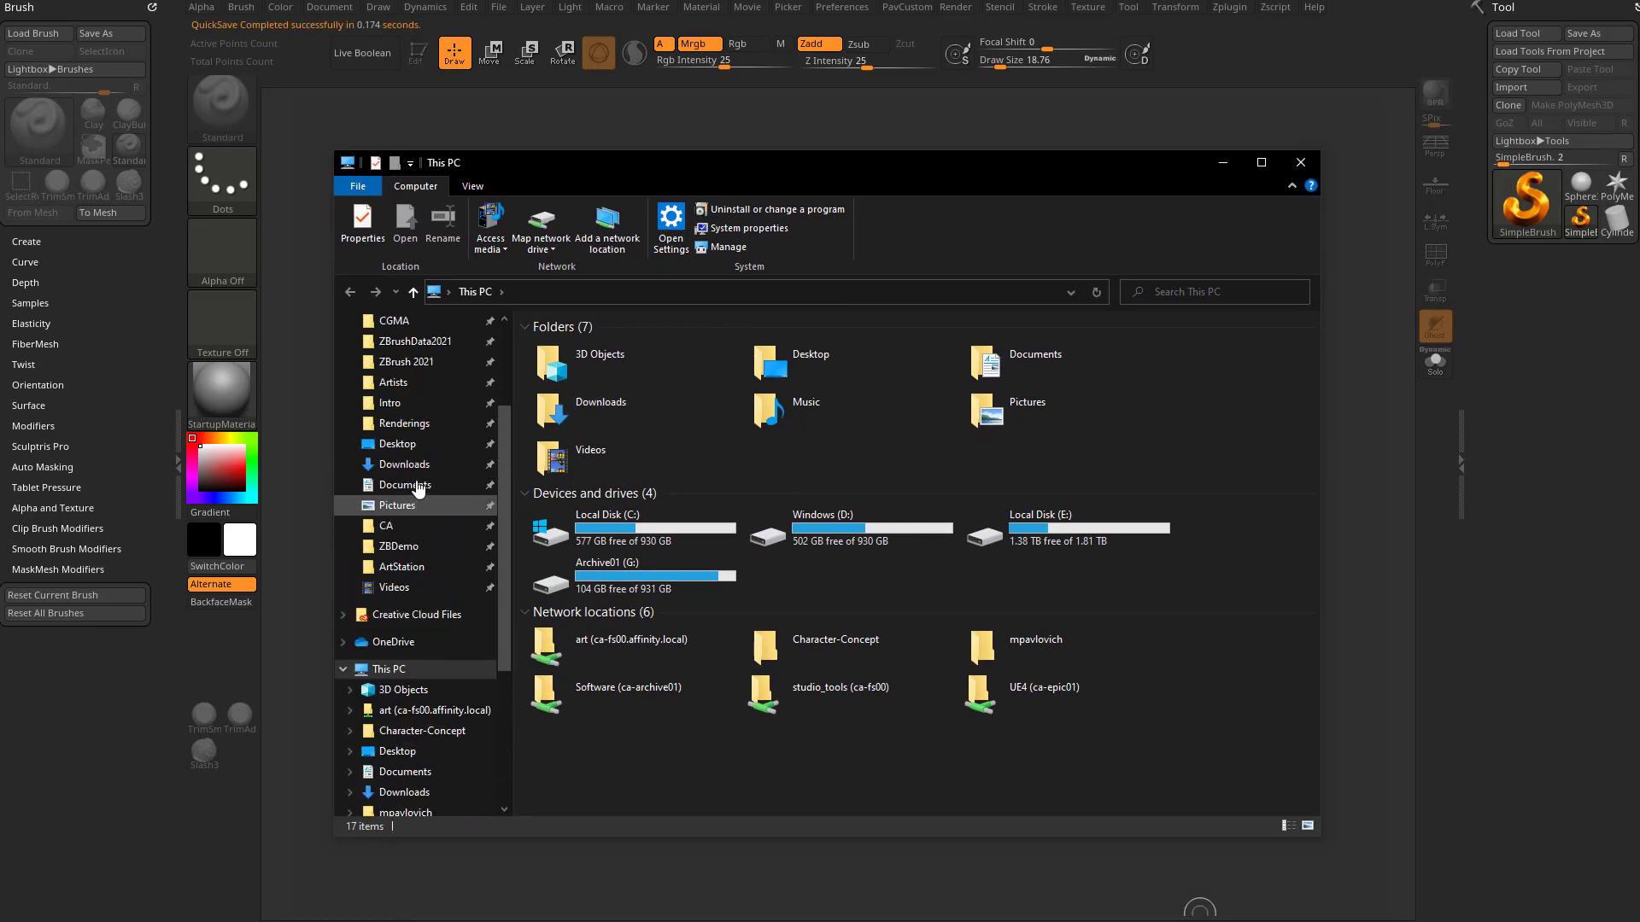
click(421, 361)
scroll(683, 478, down, 5)
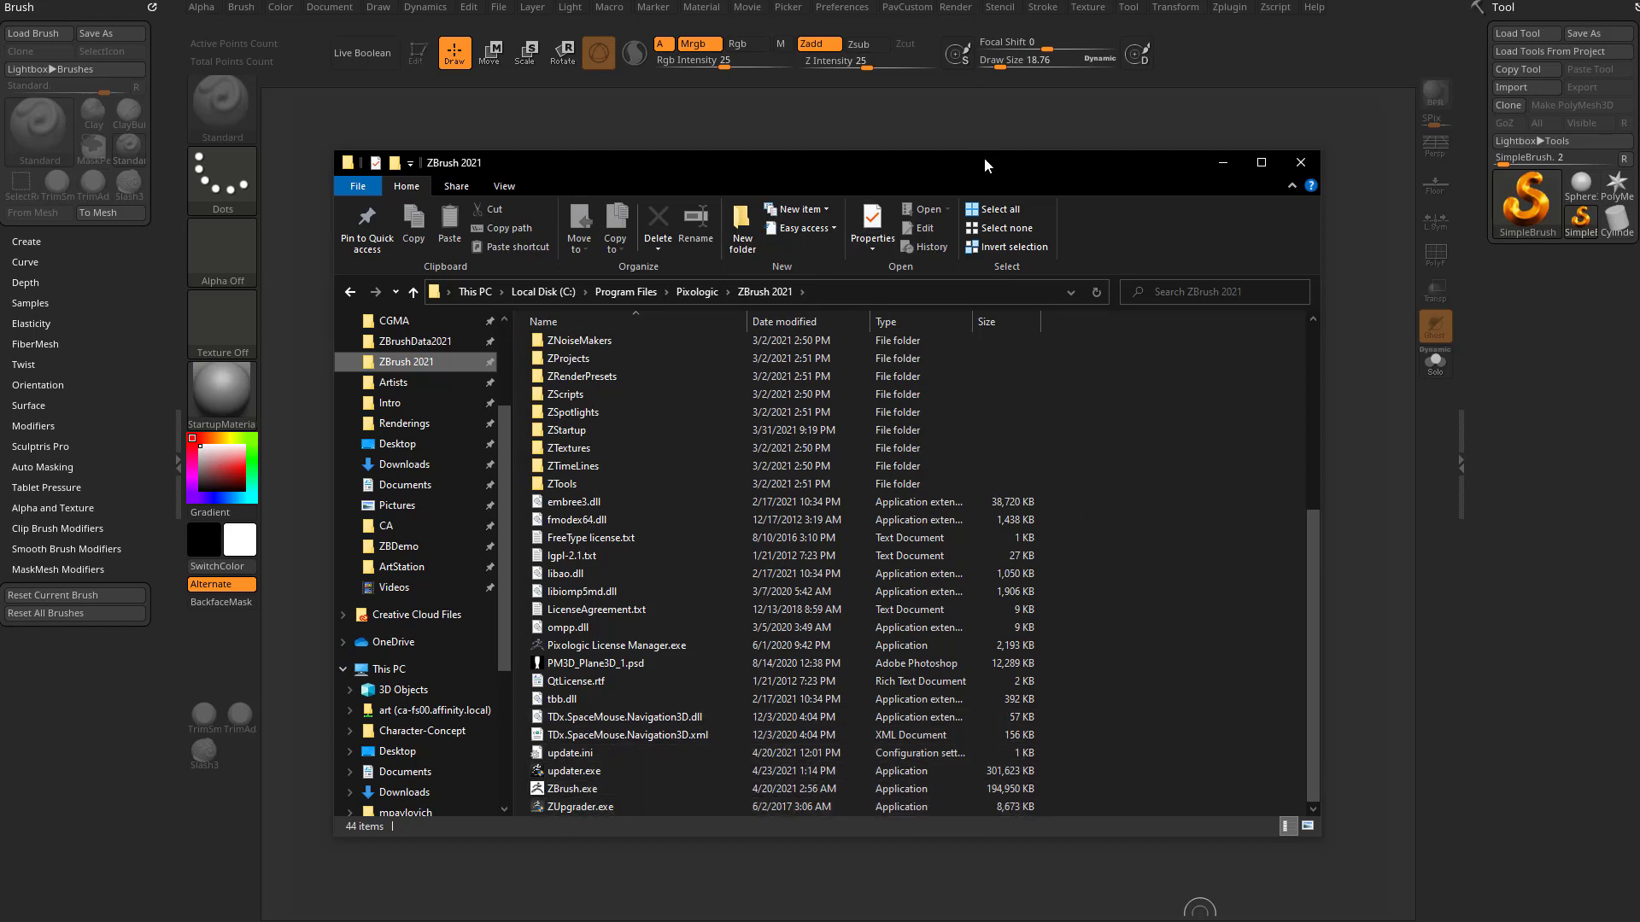
click(1223, 162)
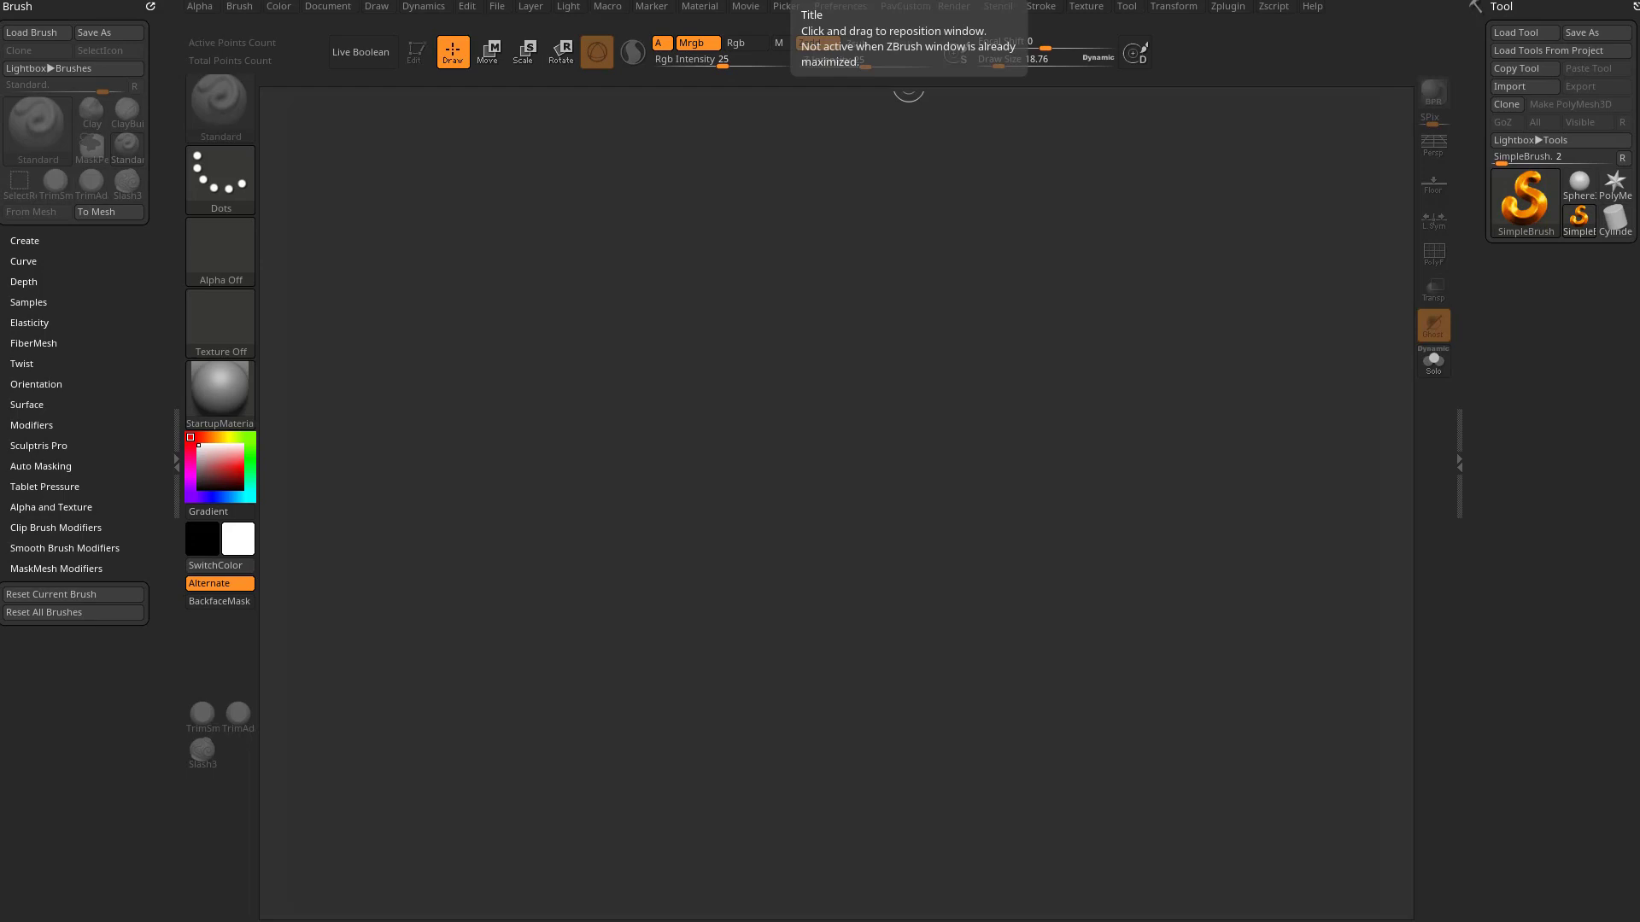
Draw a Cylinder3D on the canvas, enter edit mode and convert it to a PolyMesh3D
click(1518, 198)
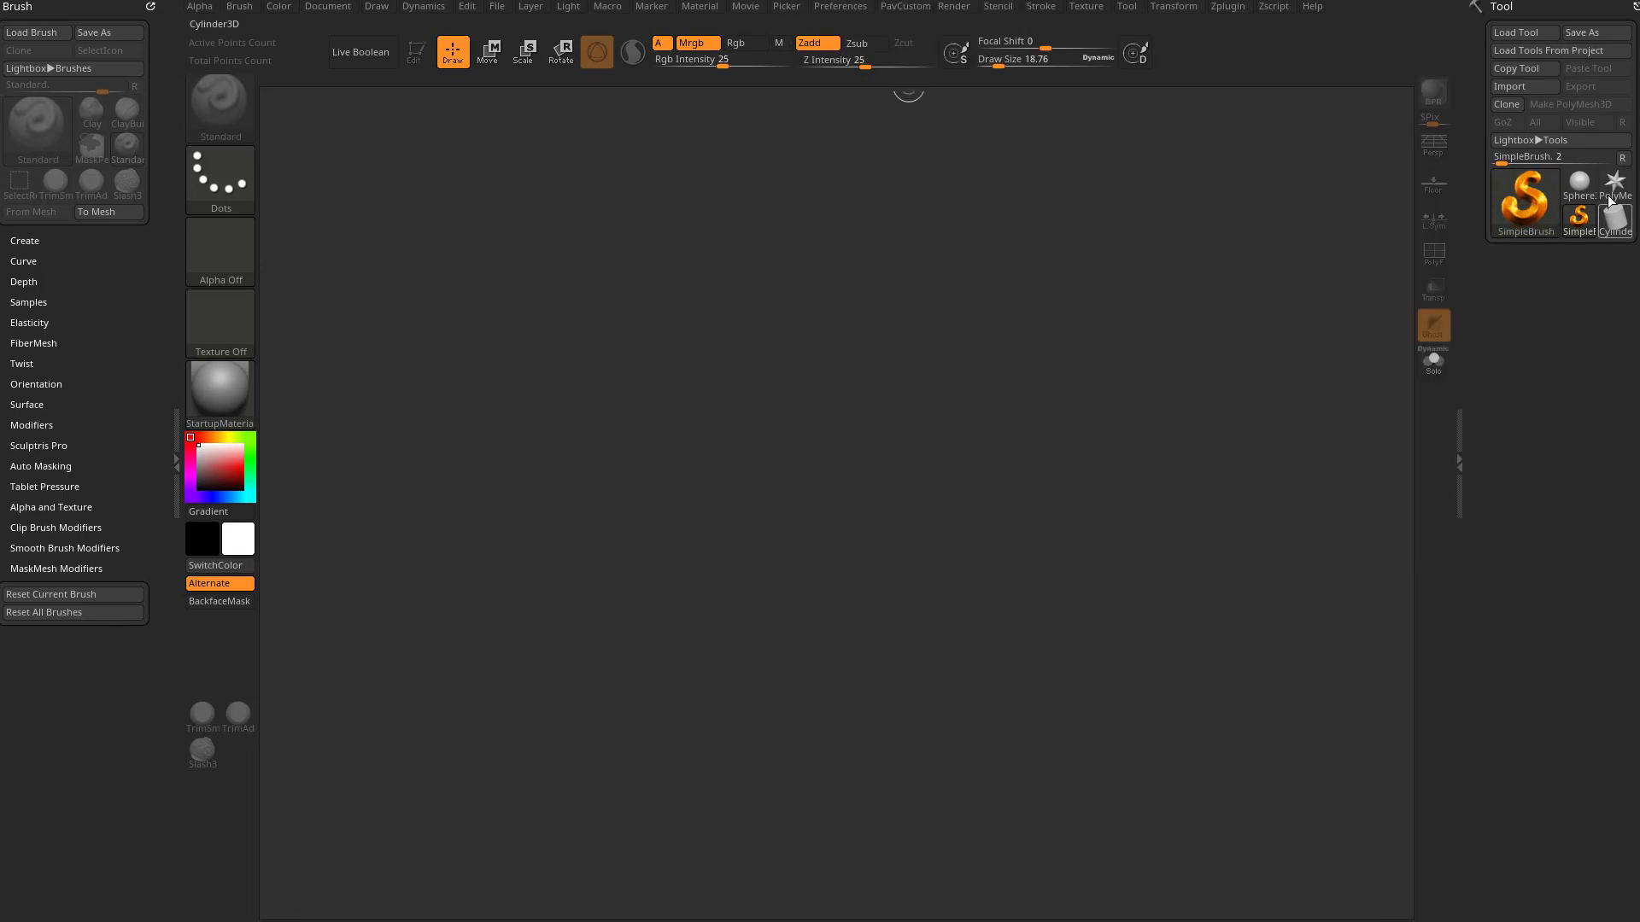
click(1512, 199)
click(925, 274)
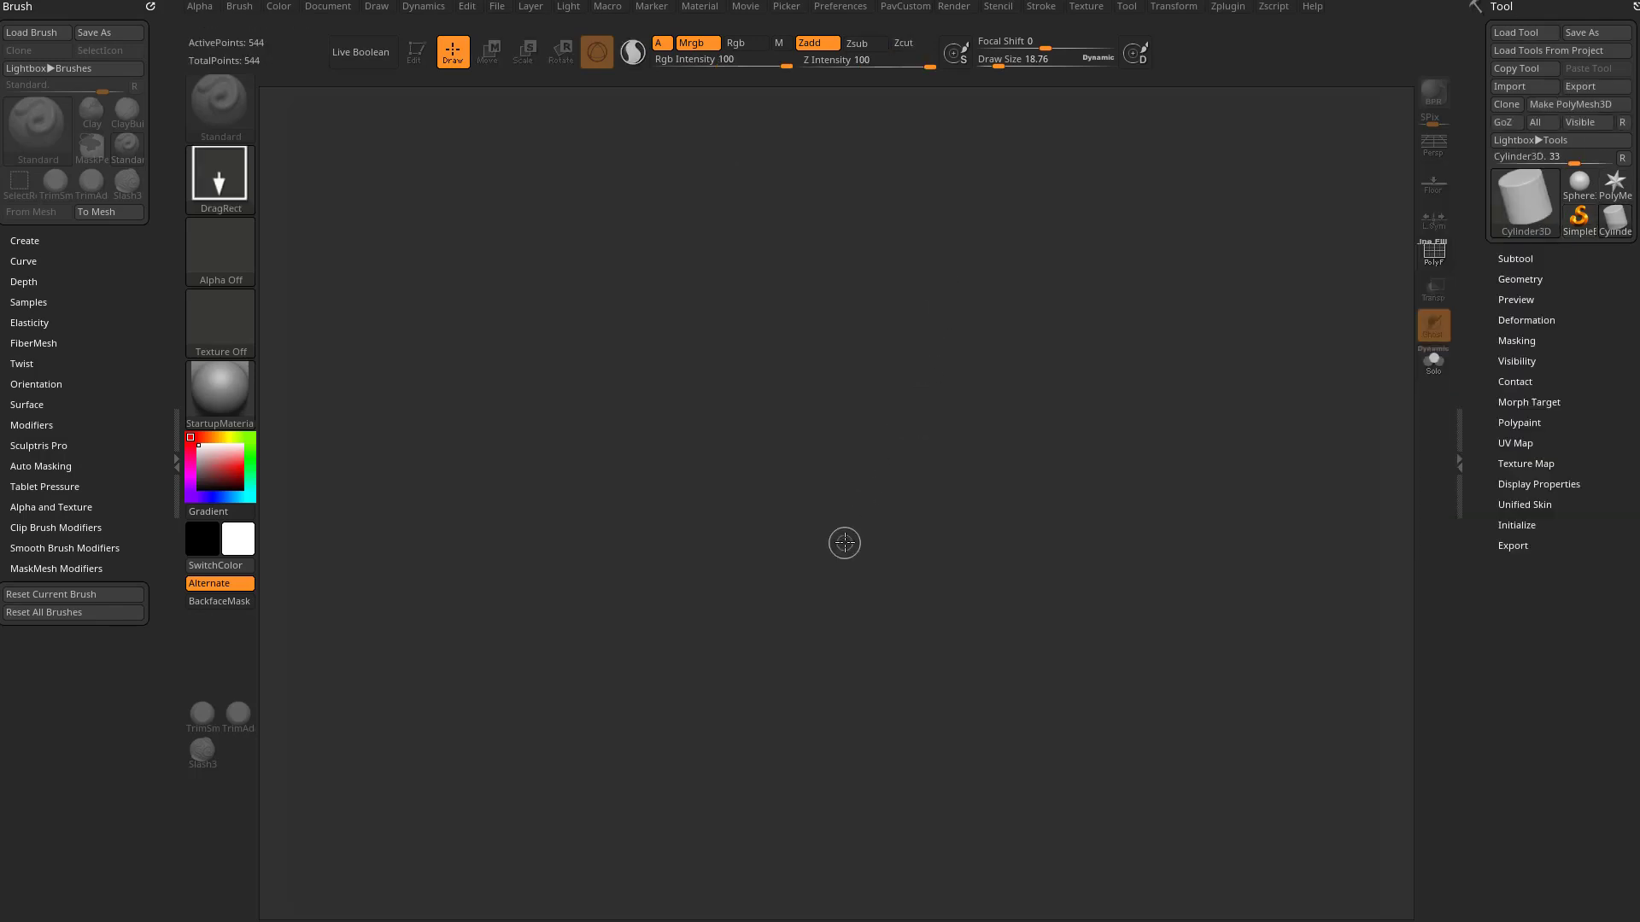
drag(724, 506, 854, 734)
click(417, 51)
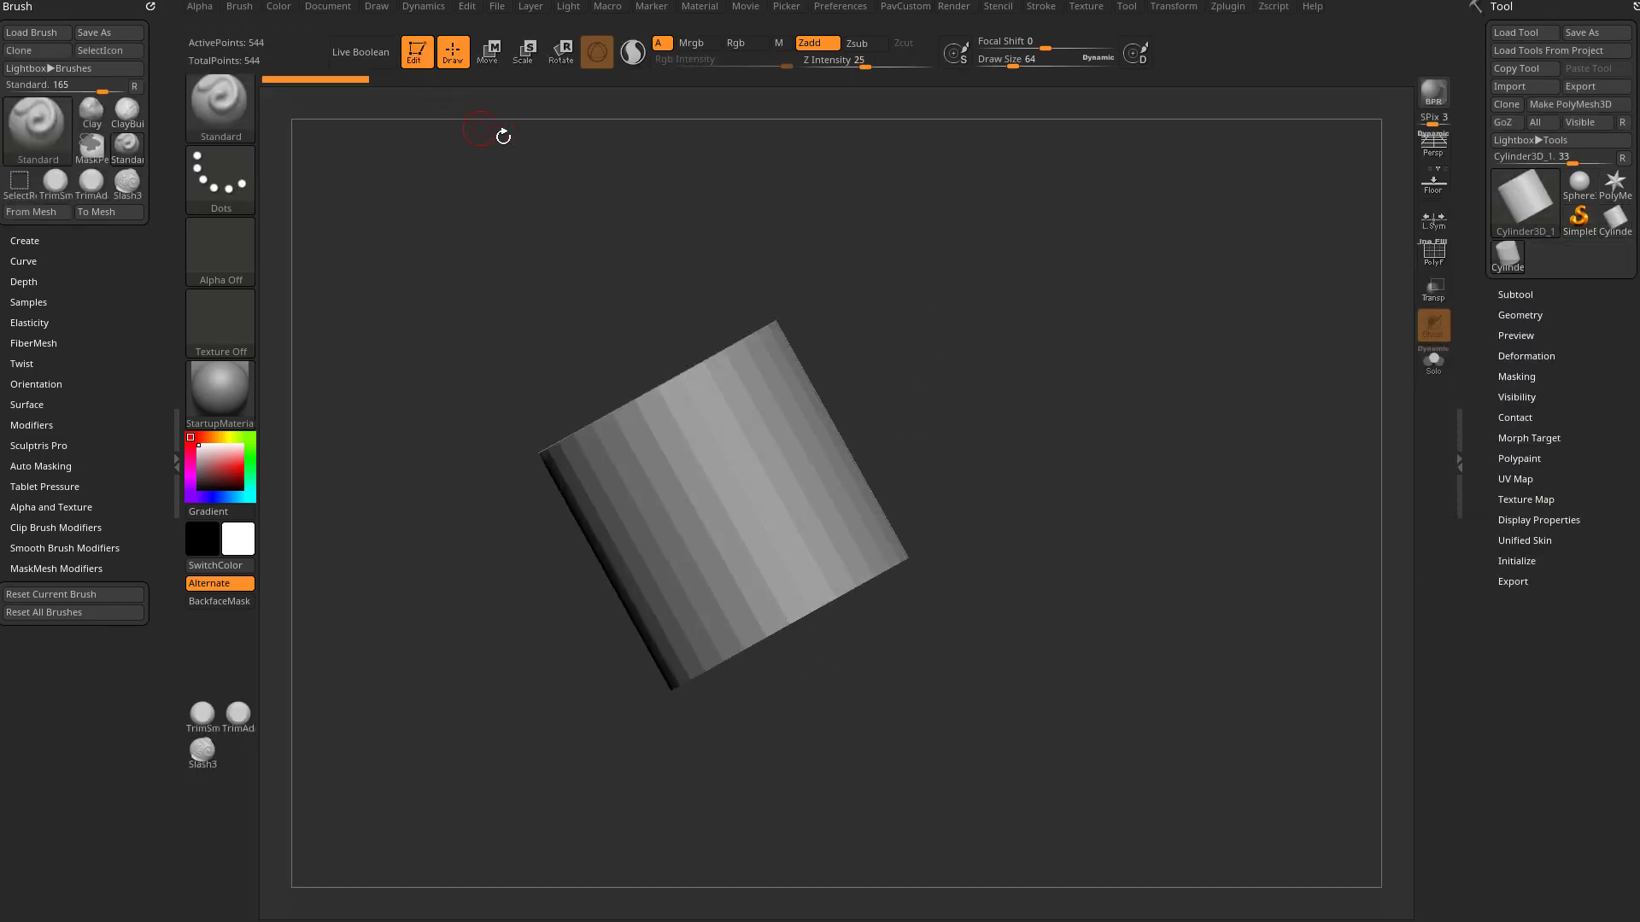
click(1570, 104)
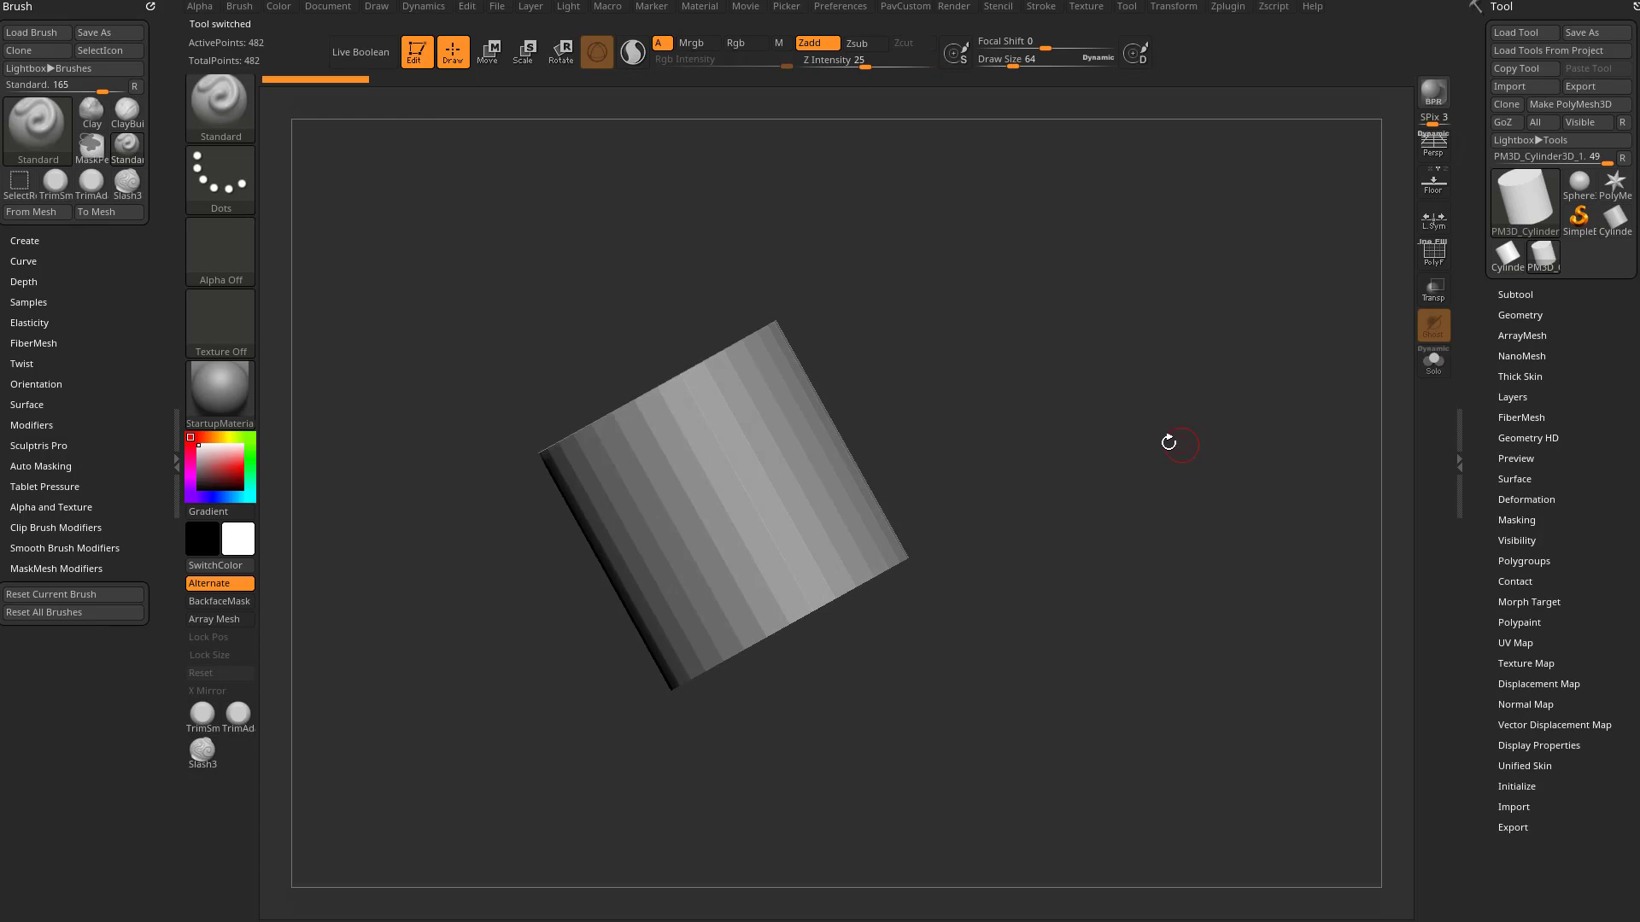
Assign the SkinShade4 material to the cylinder and show its polyframe
click(222, 388)
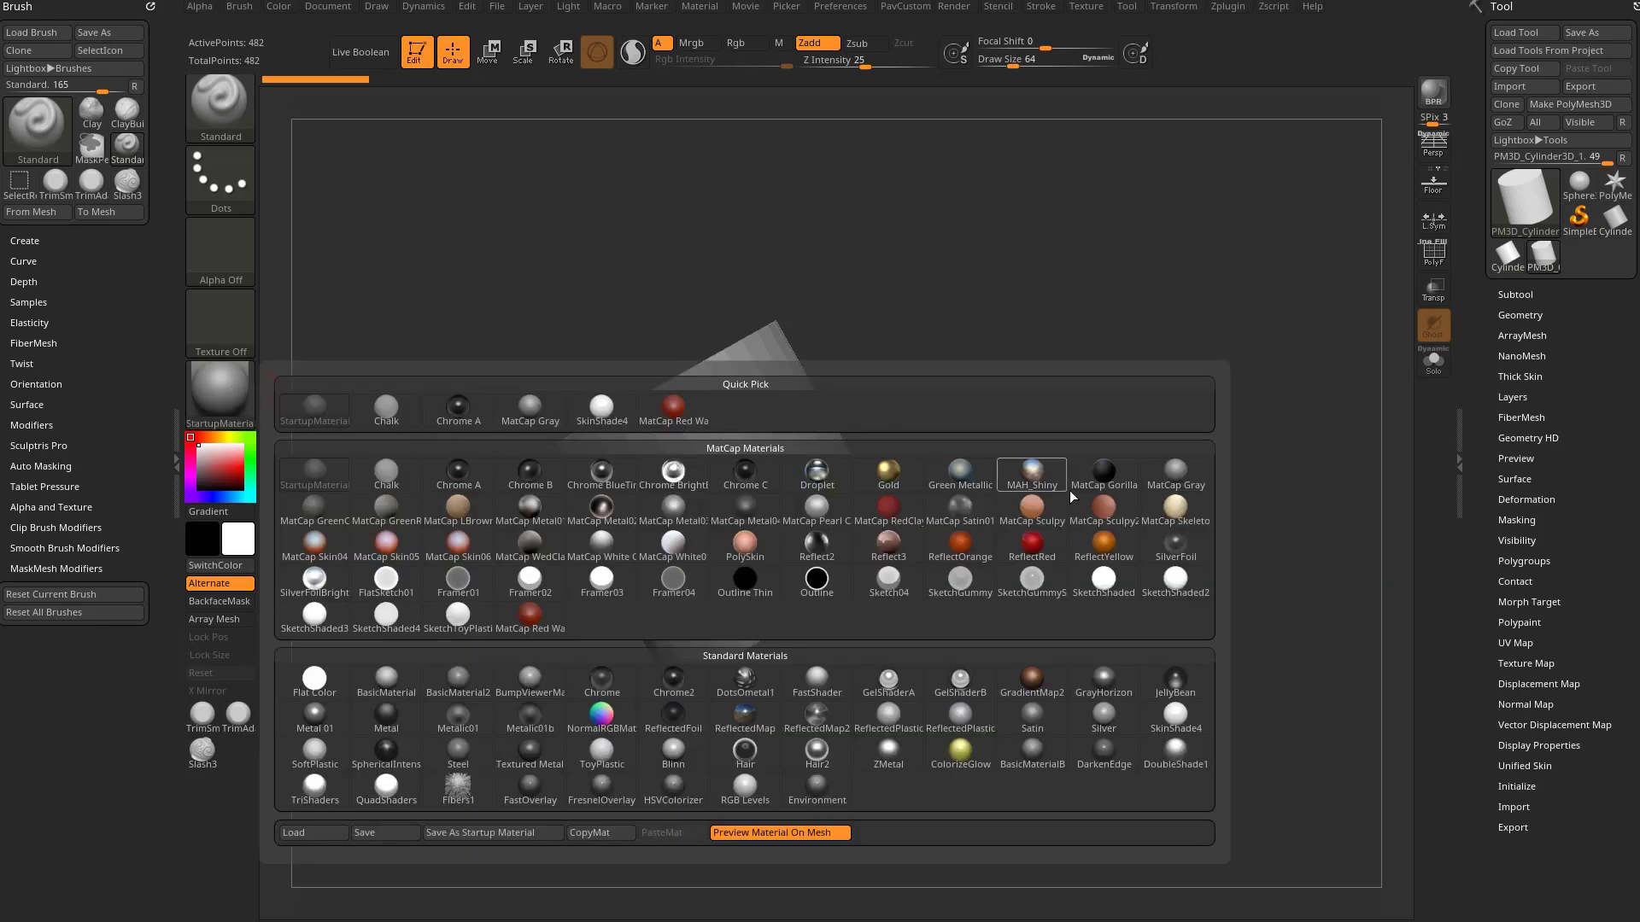
click(1175, 714)
key(f)
drag(1125, 560, 1143, 520)
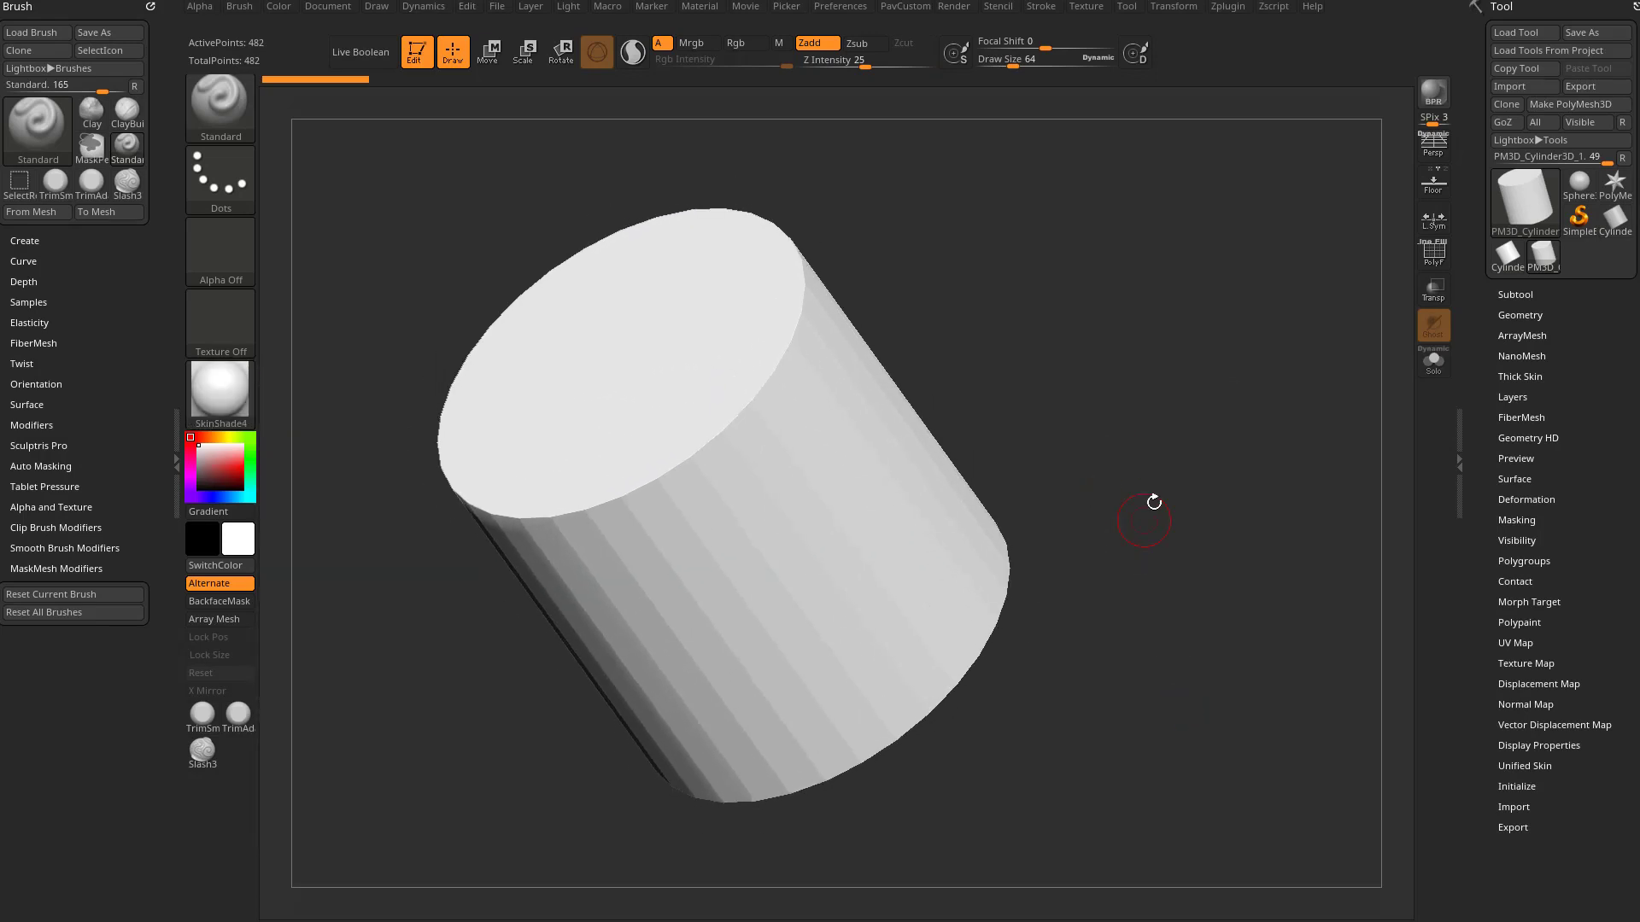
click(1433, 256)
drag(1323, 398, 824, 380)
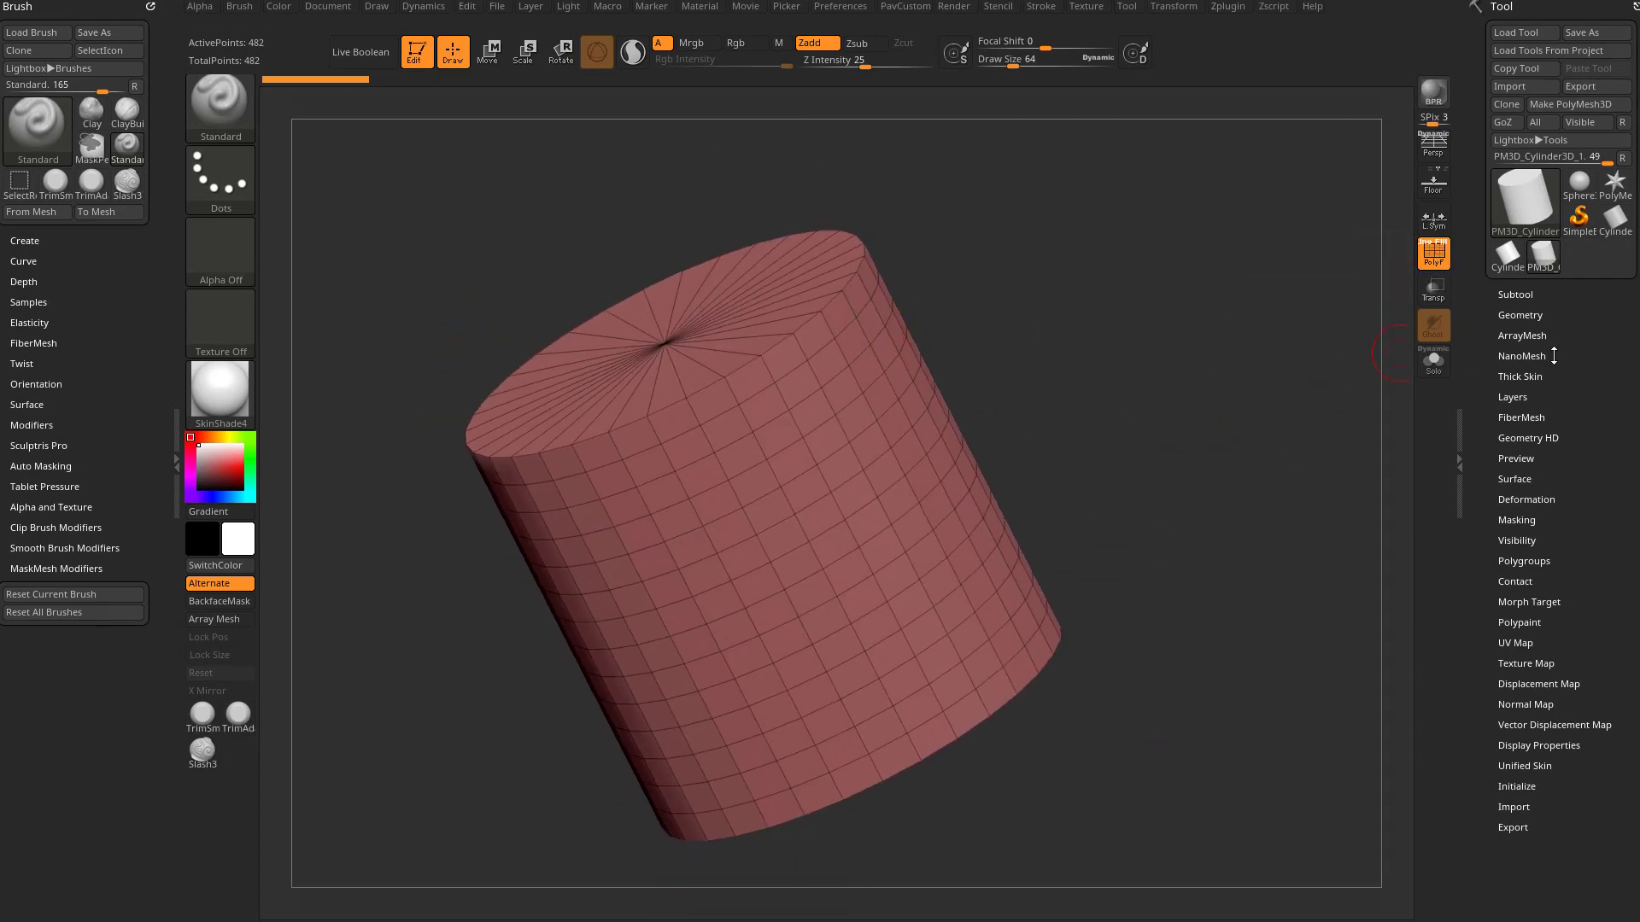
key(shift)
Set the DynaMesh Blur to 0 and DynaMesh the cylinder at resolution 128
click(1521, 316)
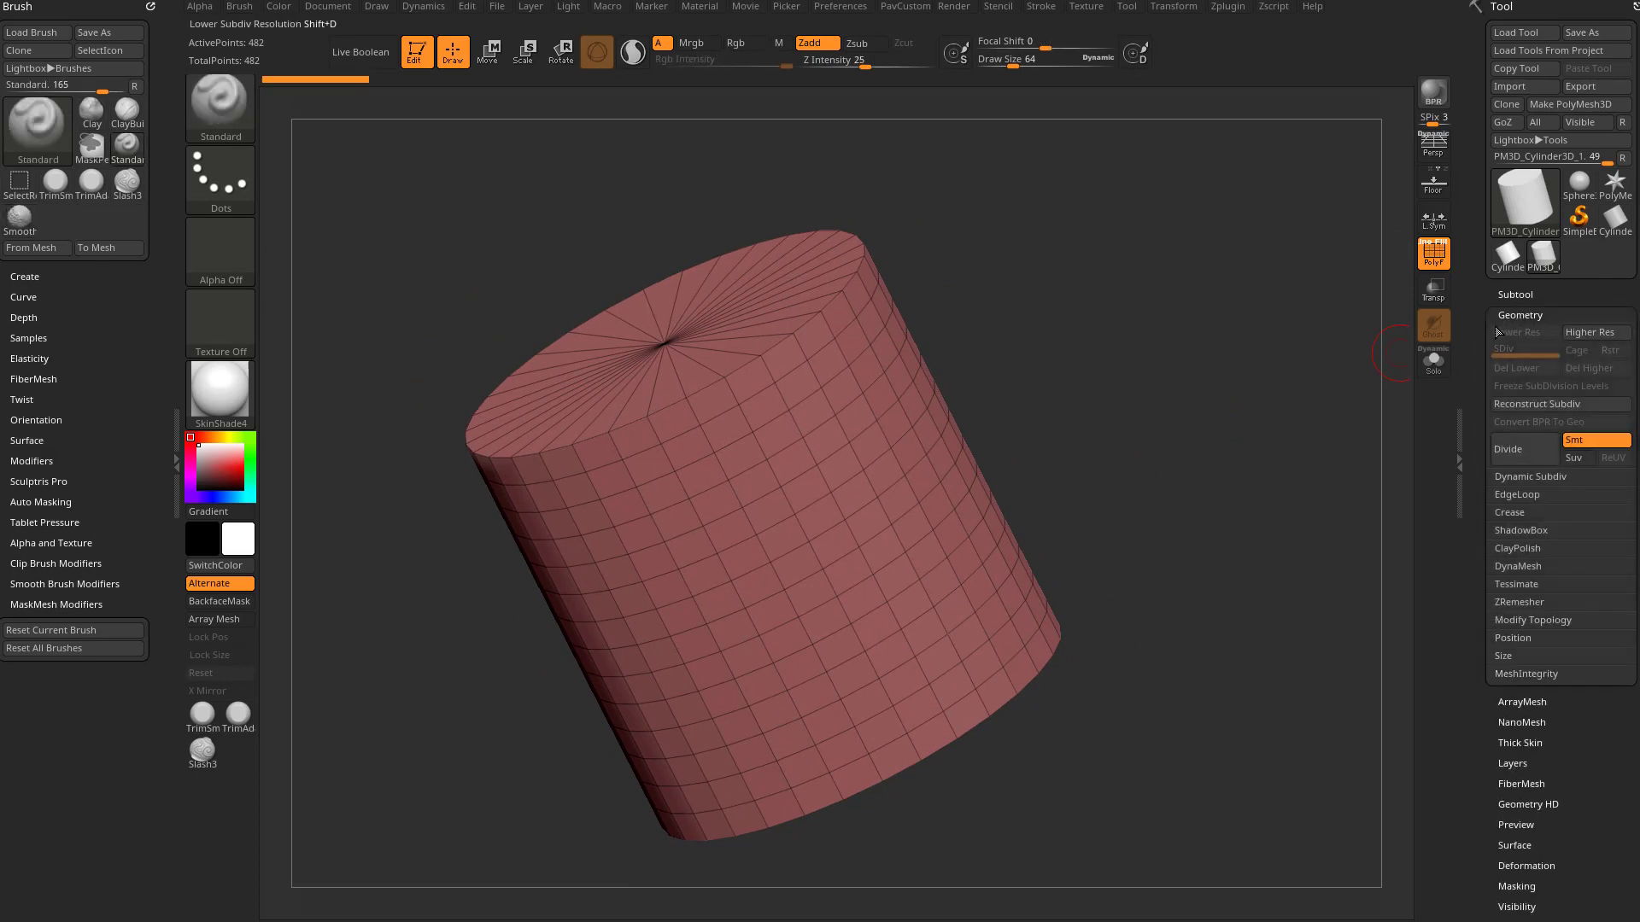
click(1518, 566)
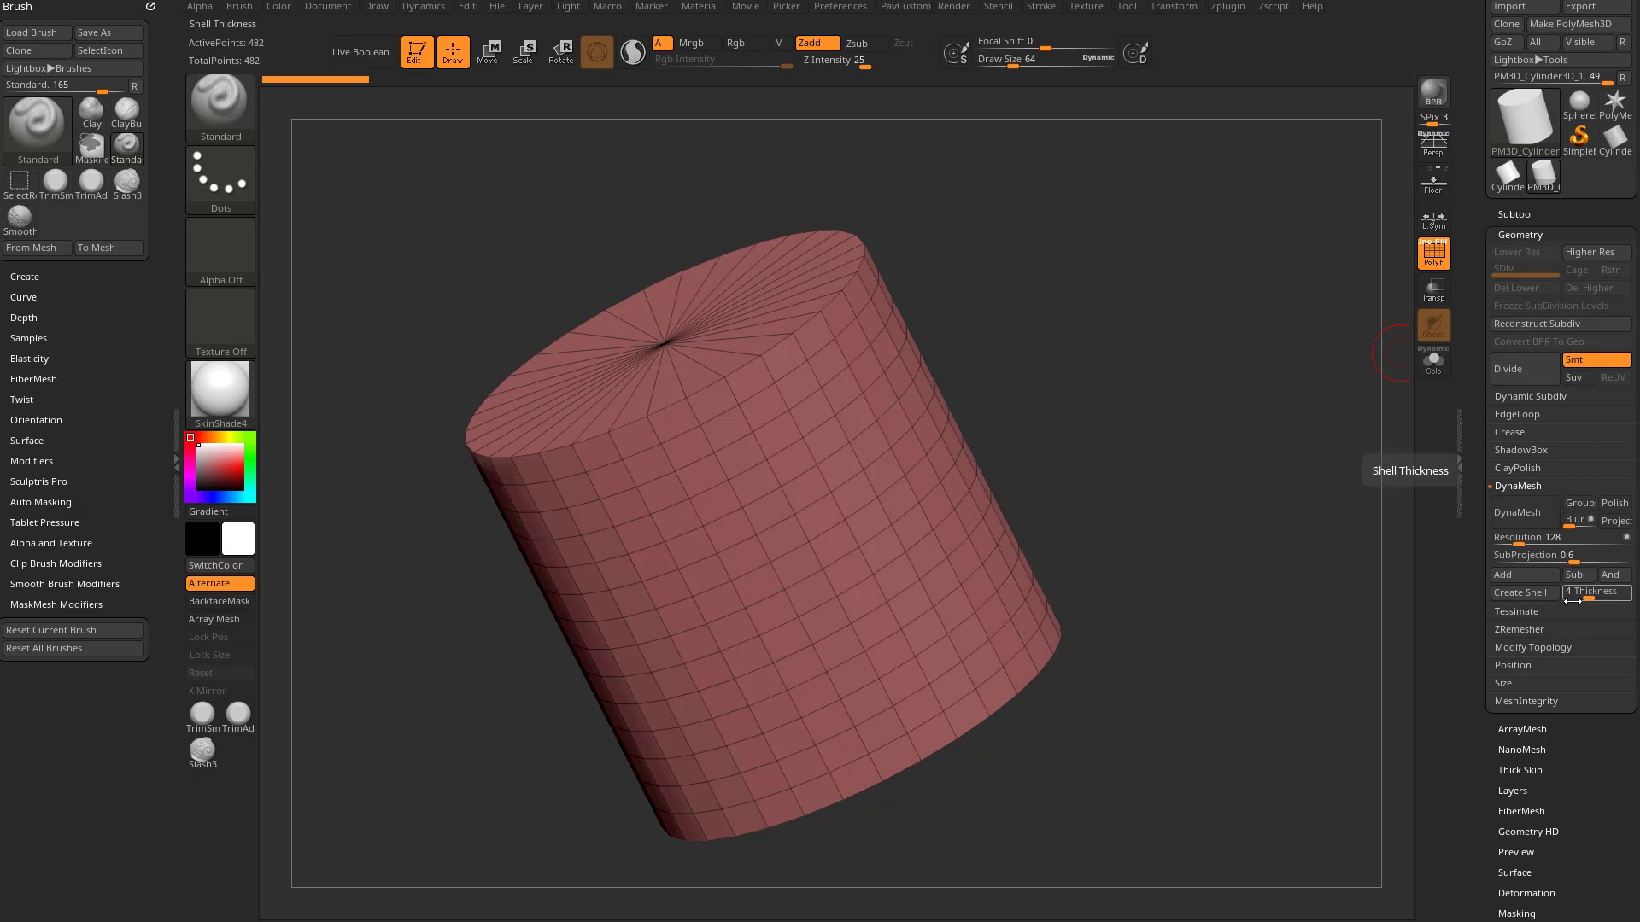
click(1568, 526)
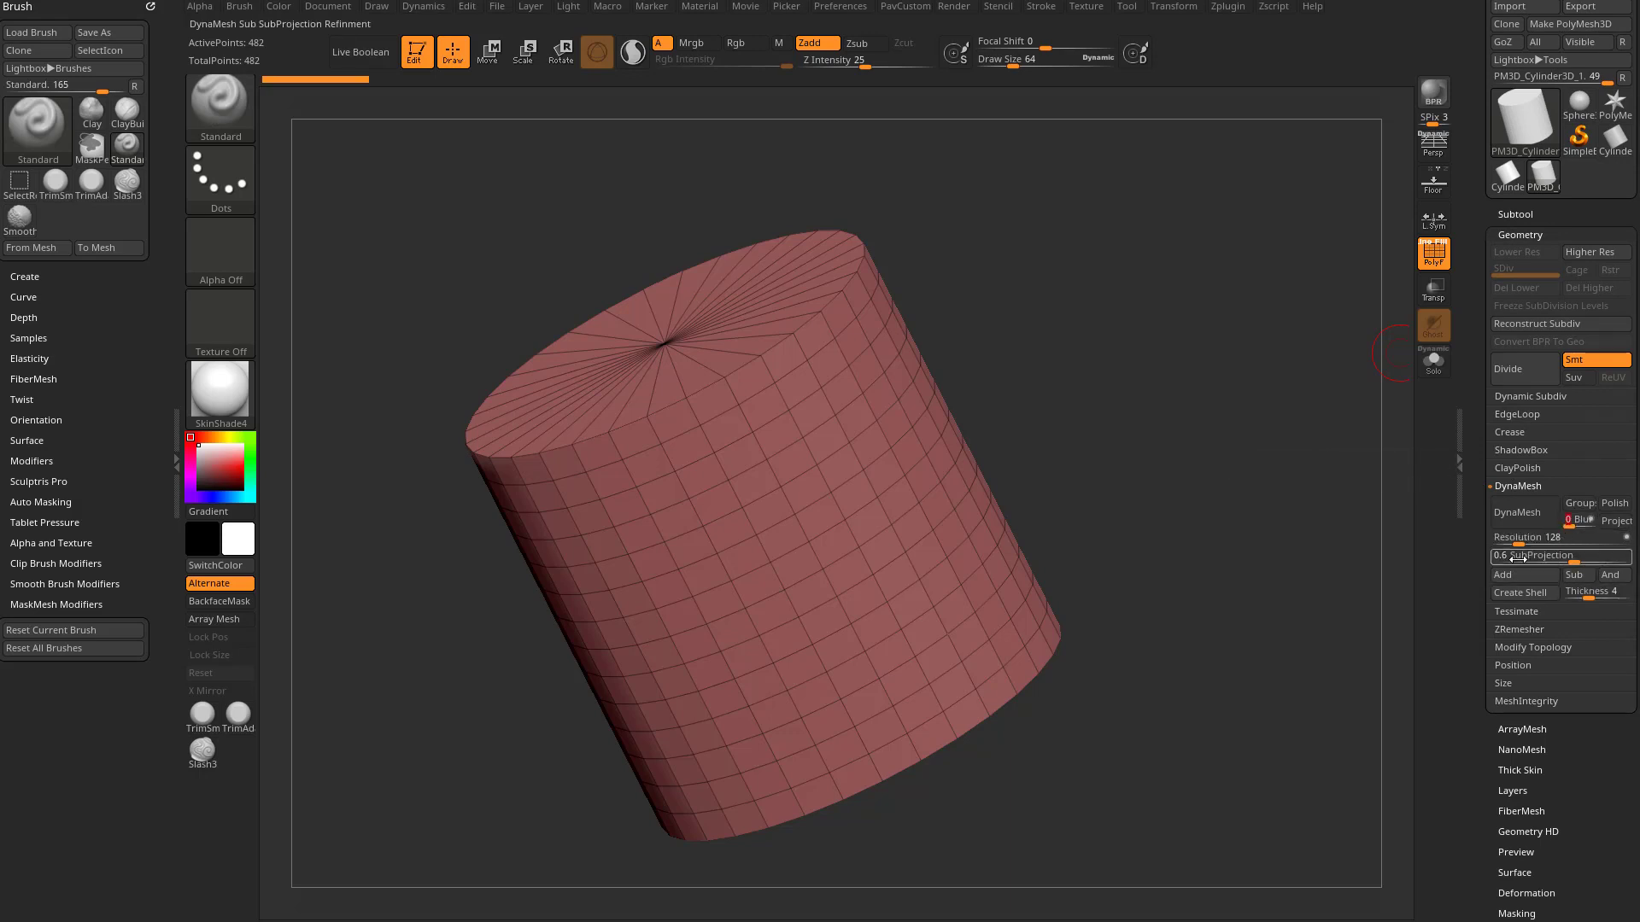
click(1516, 512)
drag(1176, 543, 1318, 630)
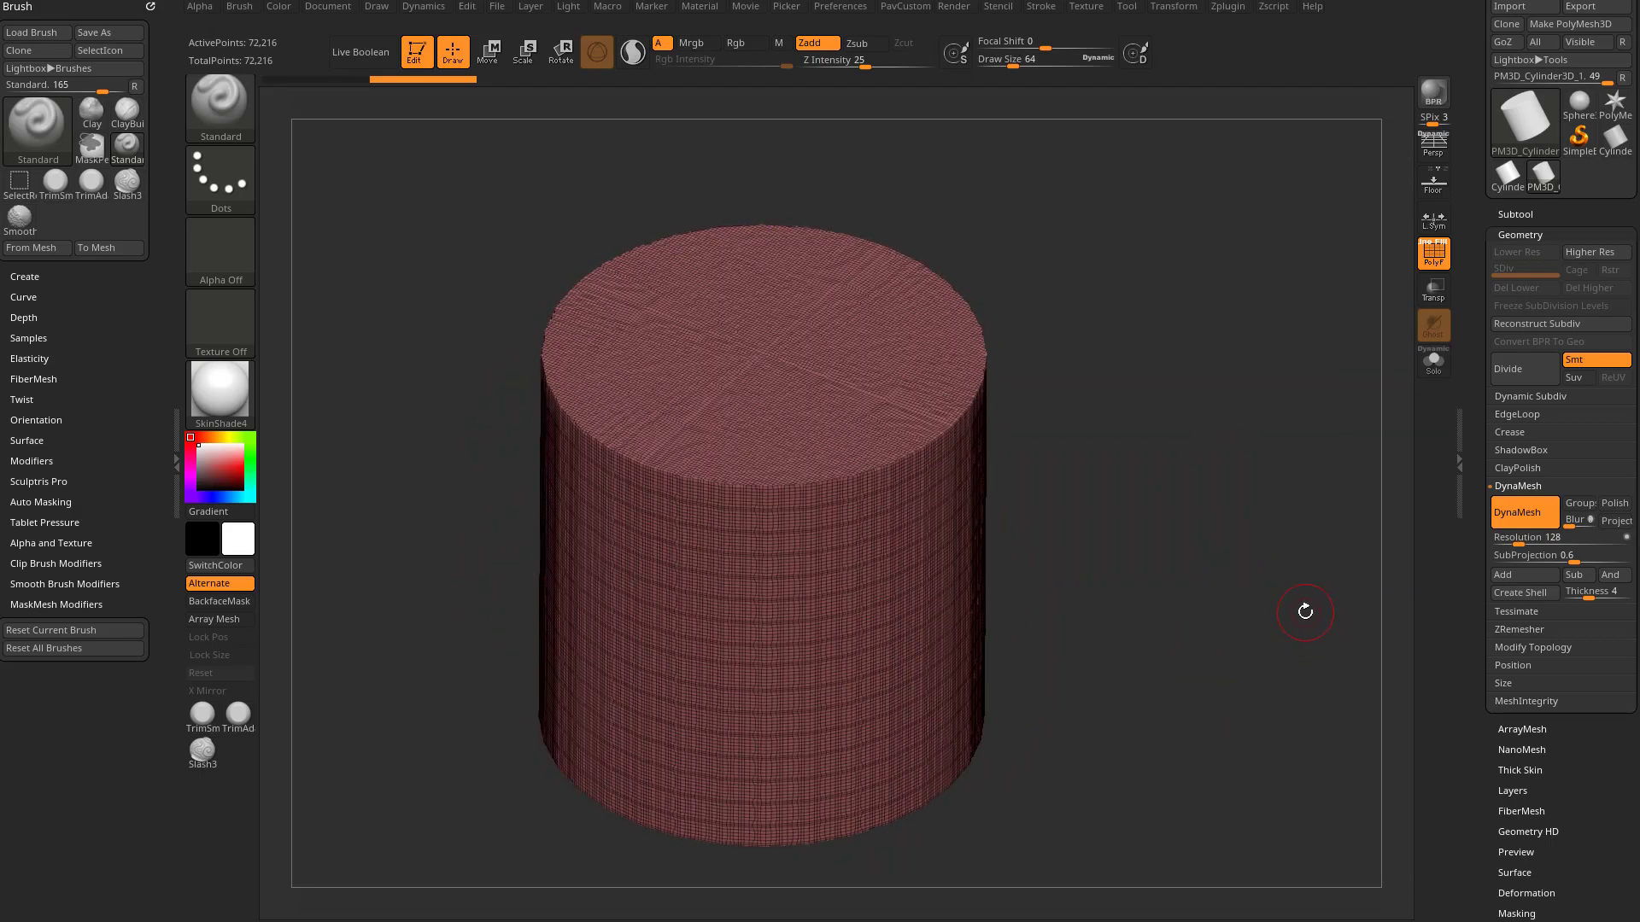
Pull a curved horn out of the cylinder near its upper rim with the SnakeHook brush at a draw size of about 166, and re-DynaMesh it
key(b)
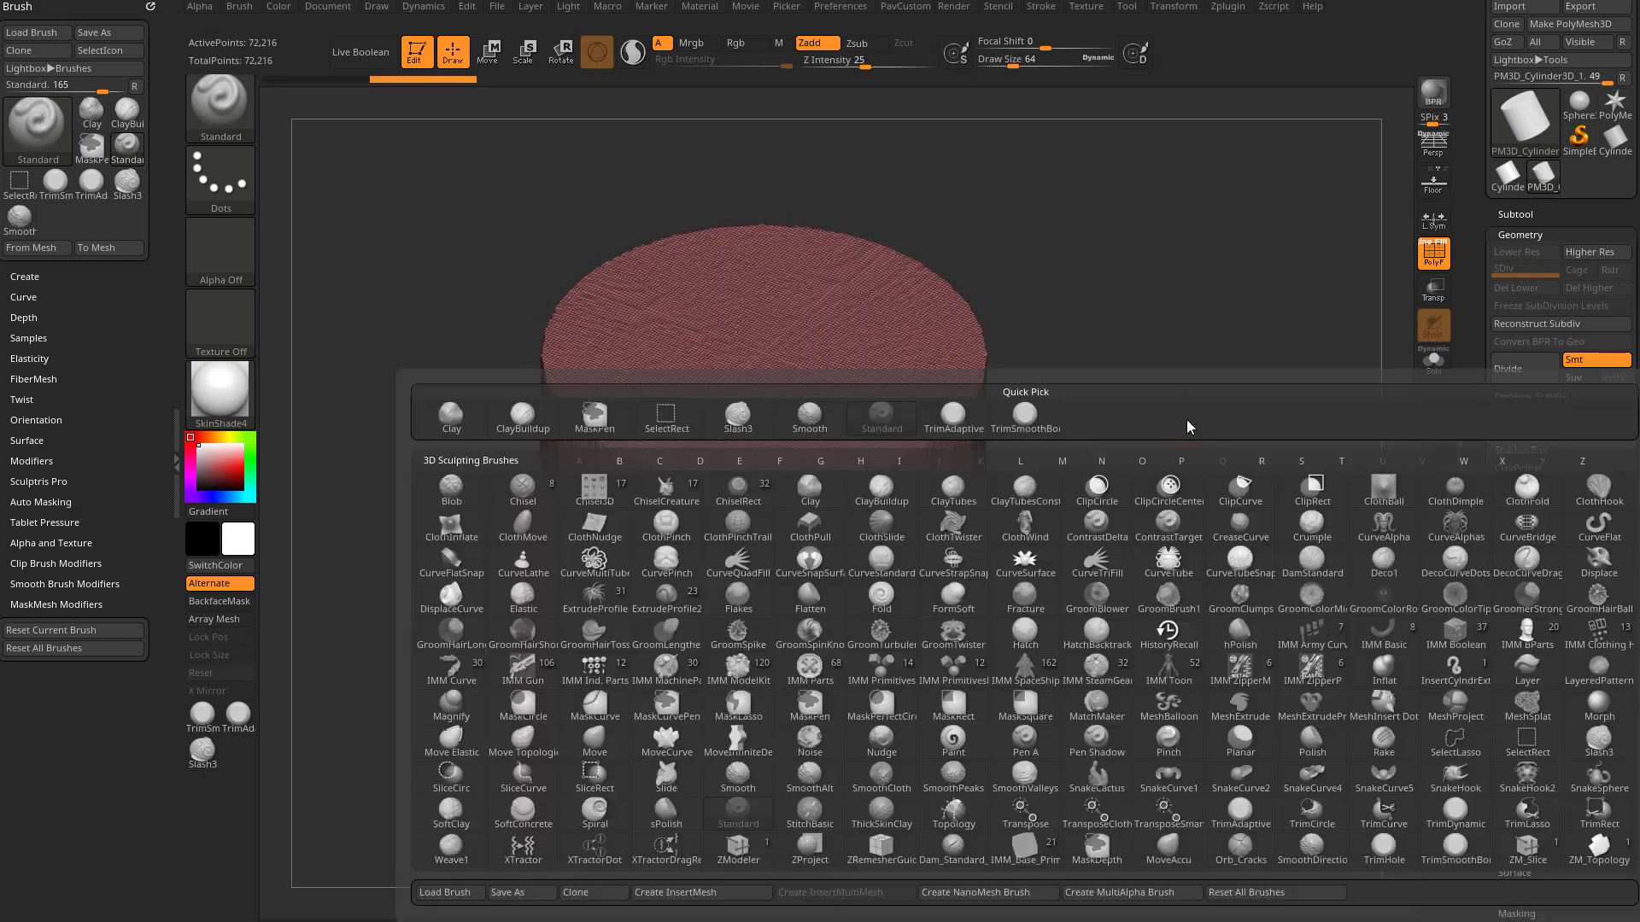
key(s)
key(h)
drag(1175, 443, 1062, 416)
mouse_move(987, 374)
mouse_down()
mouse_move(1218, 257)
mouse_move(1068, 432)
mouse_move(1102, 432)
mouse_move(1000, 466)
mouse_move(1125, 319)
mouse_up()
key(ctrl+z)
key(s)
mouse_move(1264, 439)
mouse_down()
mouse_move(1050, 418)
mouse_move(1282, 454)
mouse_move(1375, 577)
mouse_move(1238, 512)
mouse_move(1112, 389)
mouse_up()
drag(1164, 541, 1181, 556)
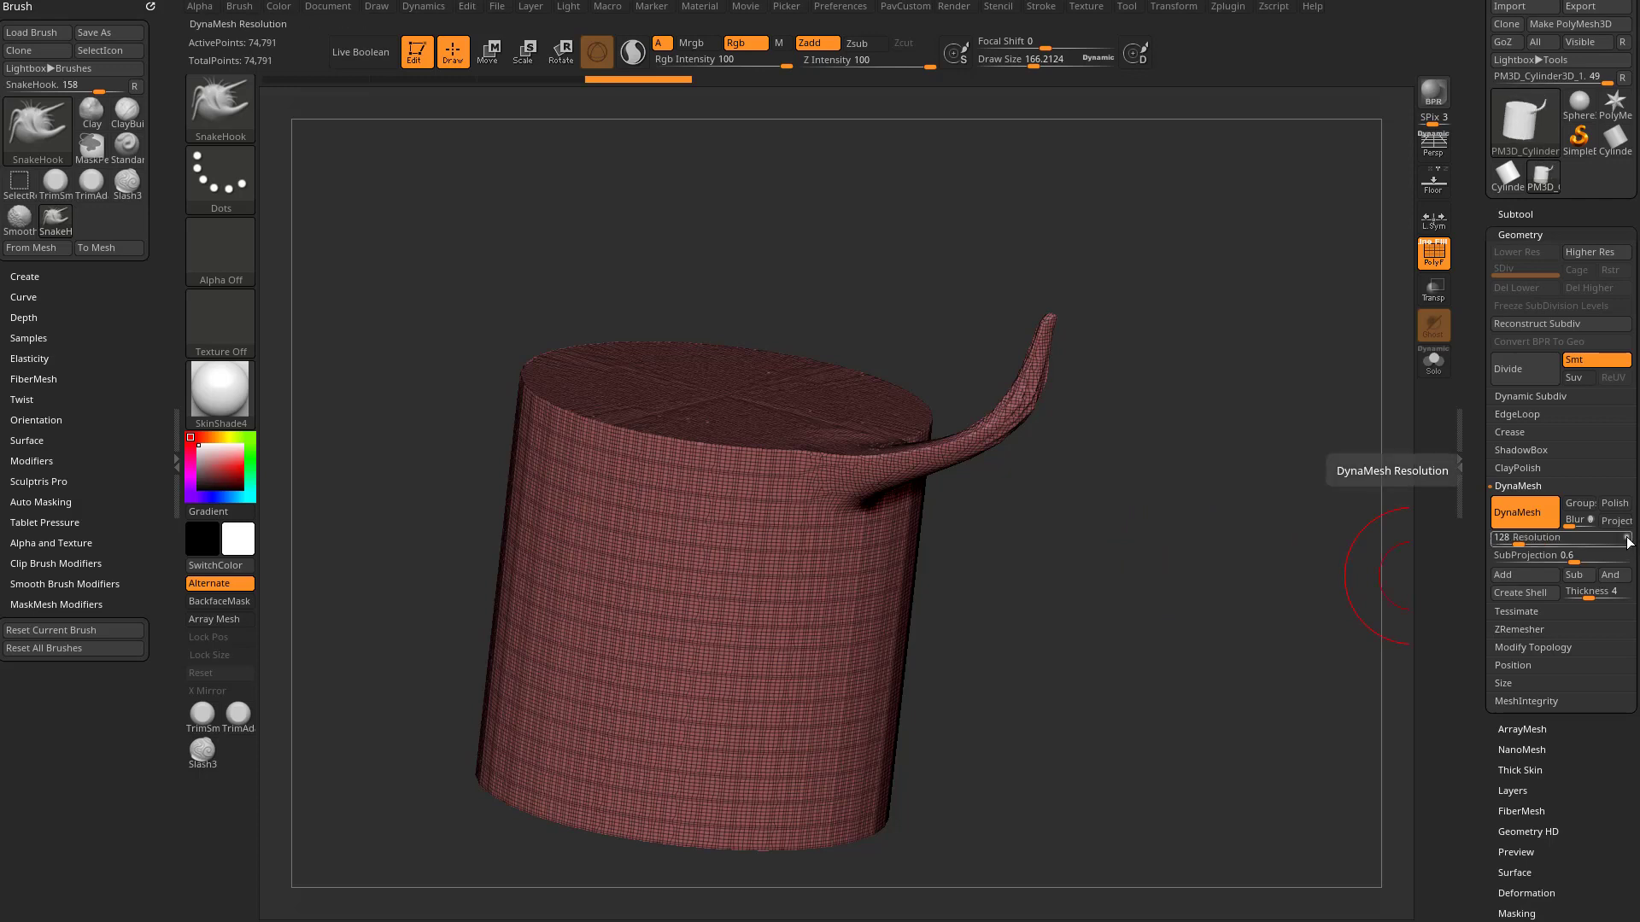
drag(1332, 564, 1188, 559)
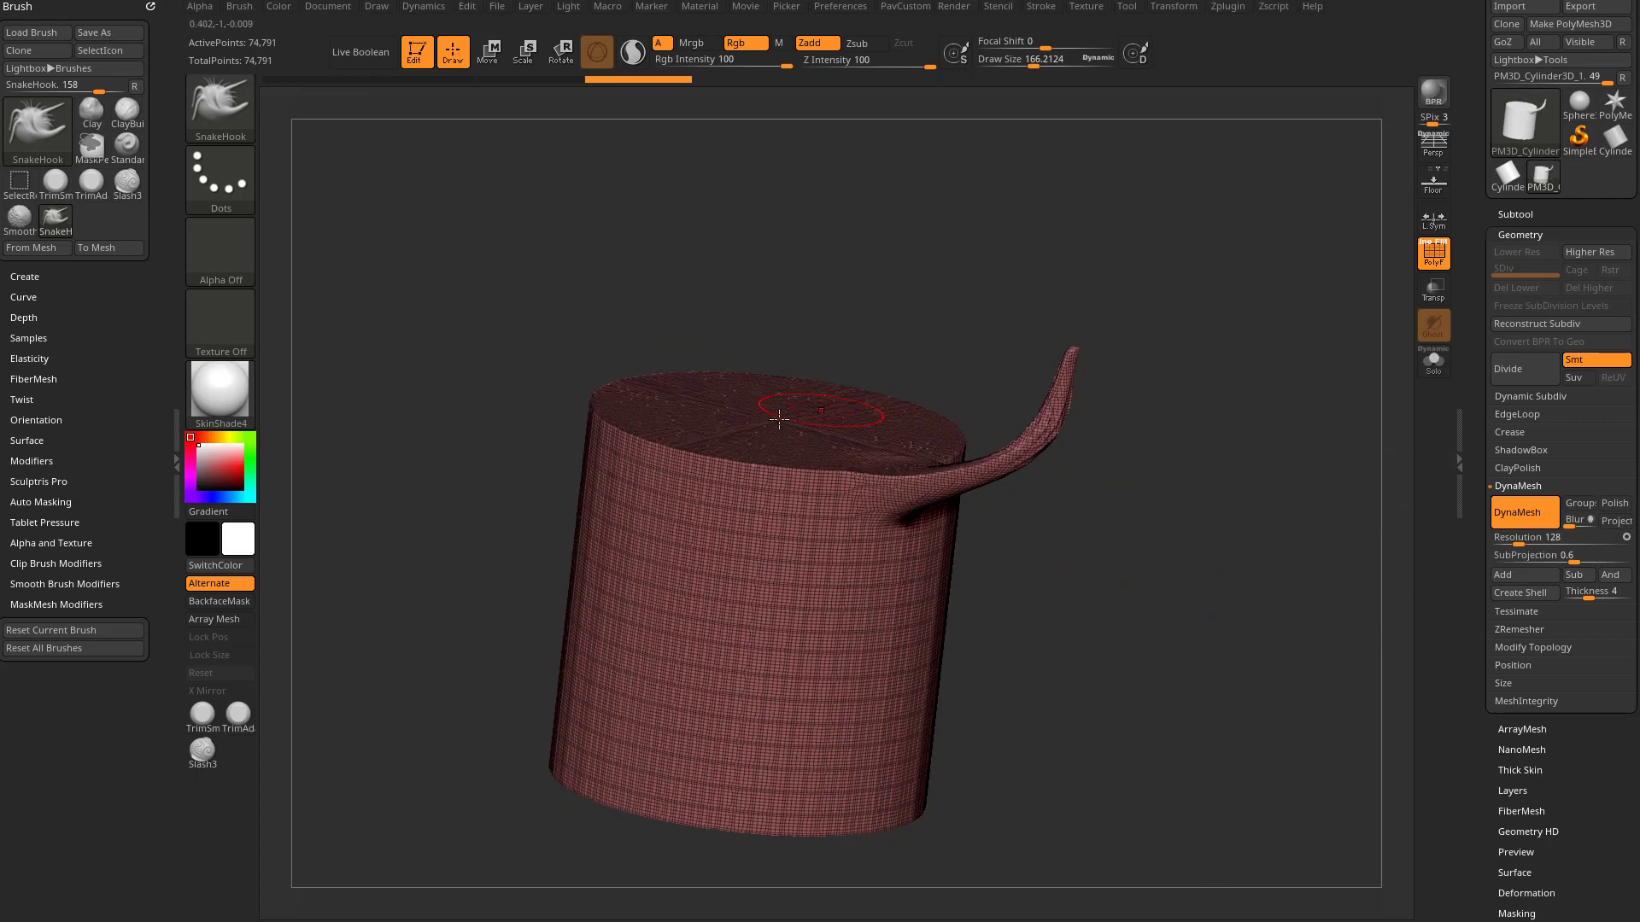
Examine the Polish options among the cylinder's Deformation settings
click(1526, 894)
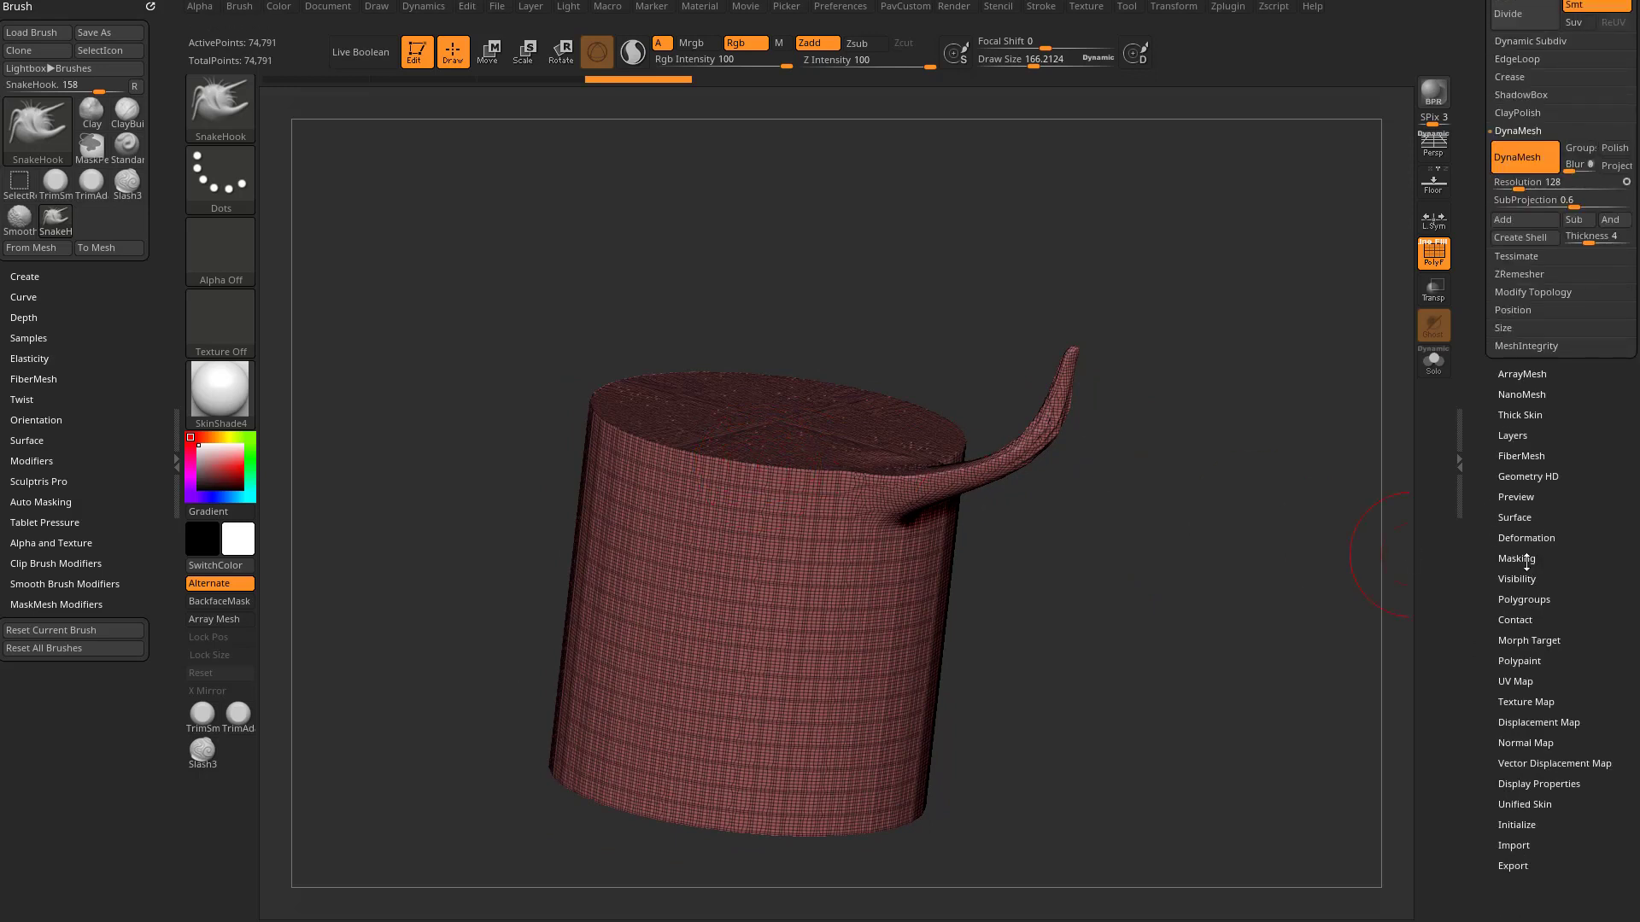
key(shift)
drag(1481, 560, 1481, 440)
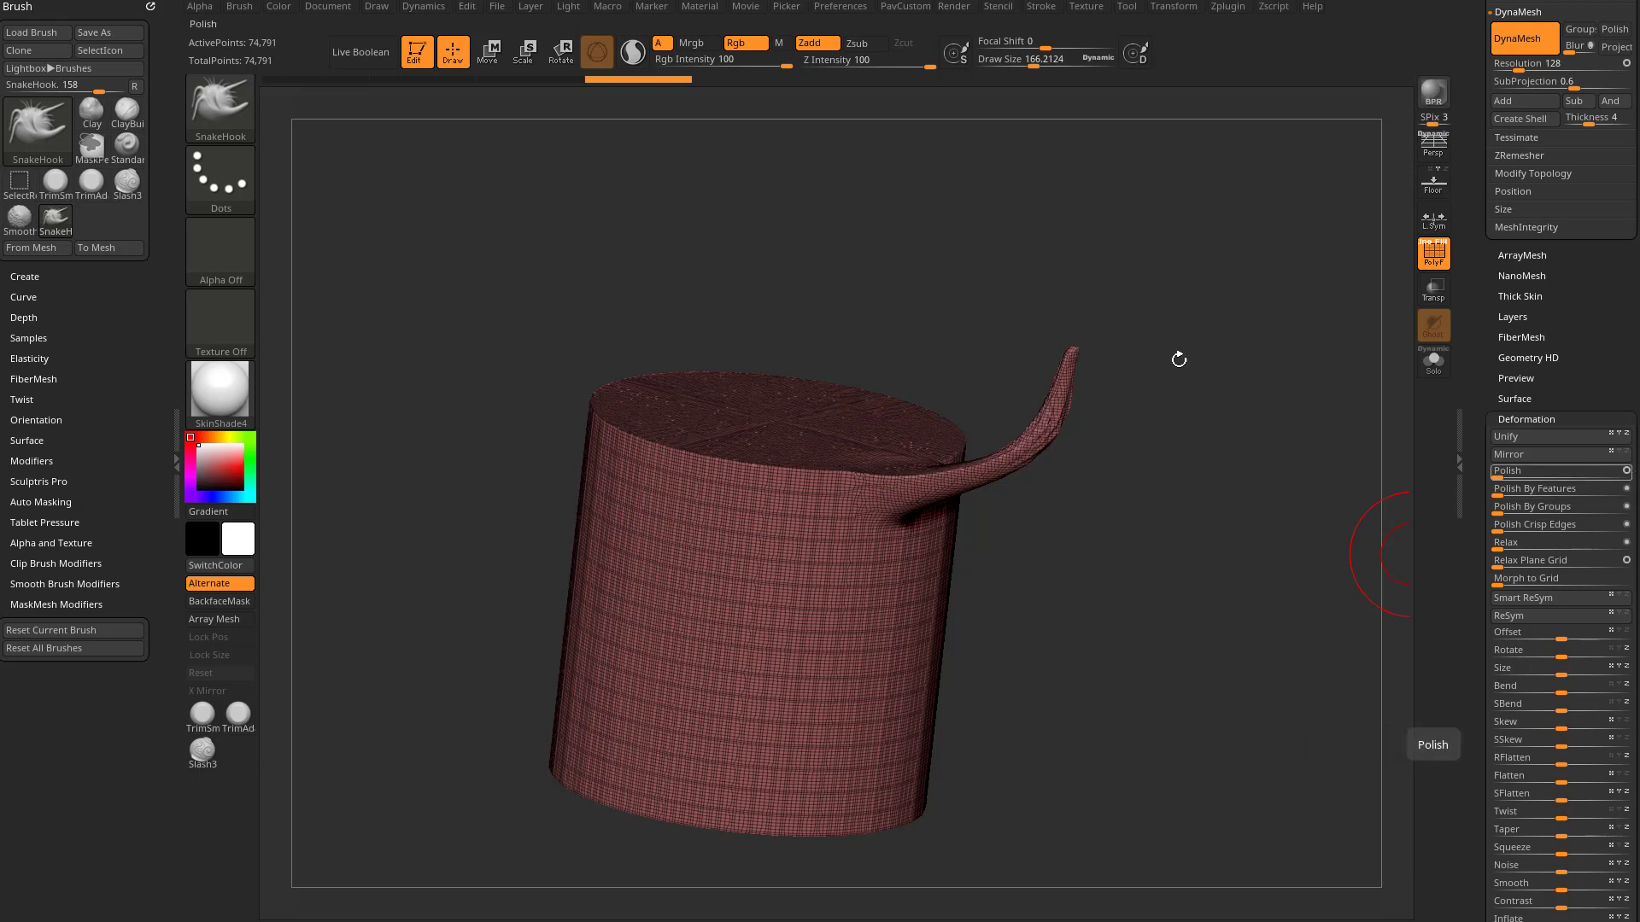
scroll(1463, 488, up, 10)
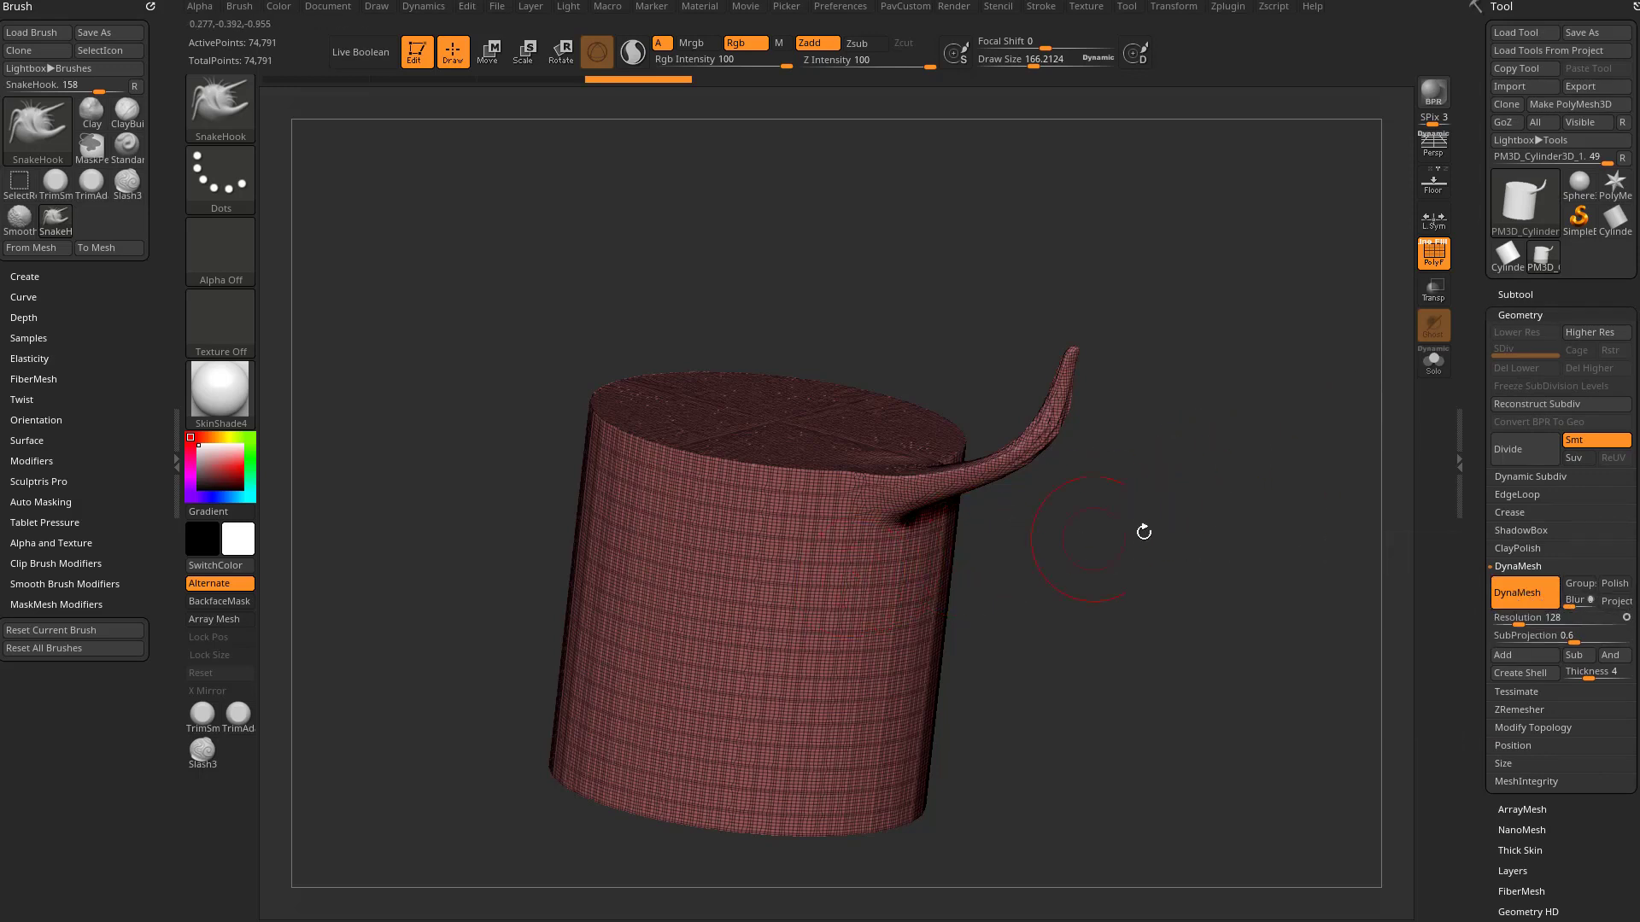
Pull three more horns out of the cylinder's rim and side with the SnakeHook brush, updating the DynaMesh between strokes
drag(790, 444, 918, 239)
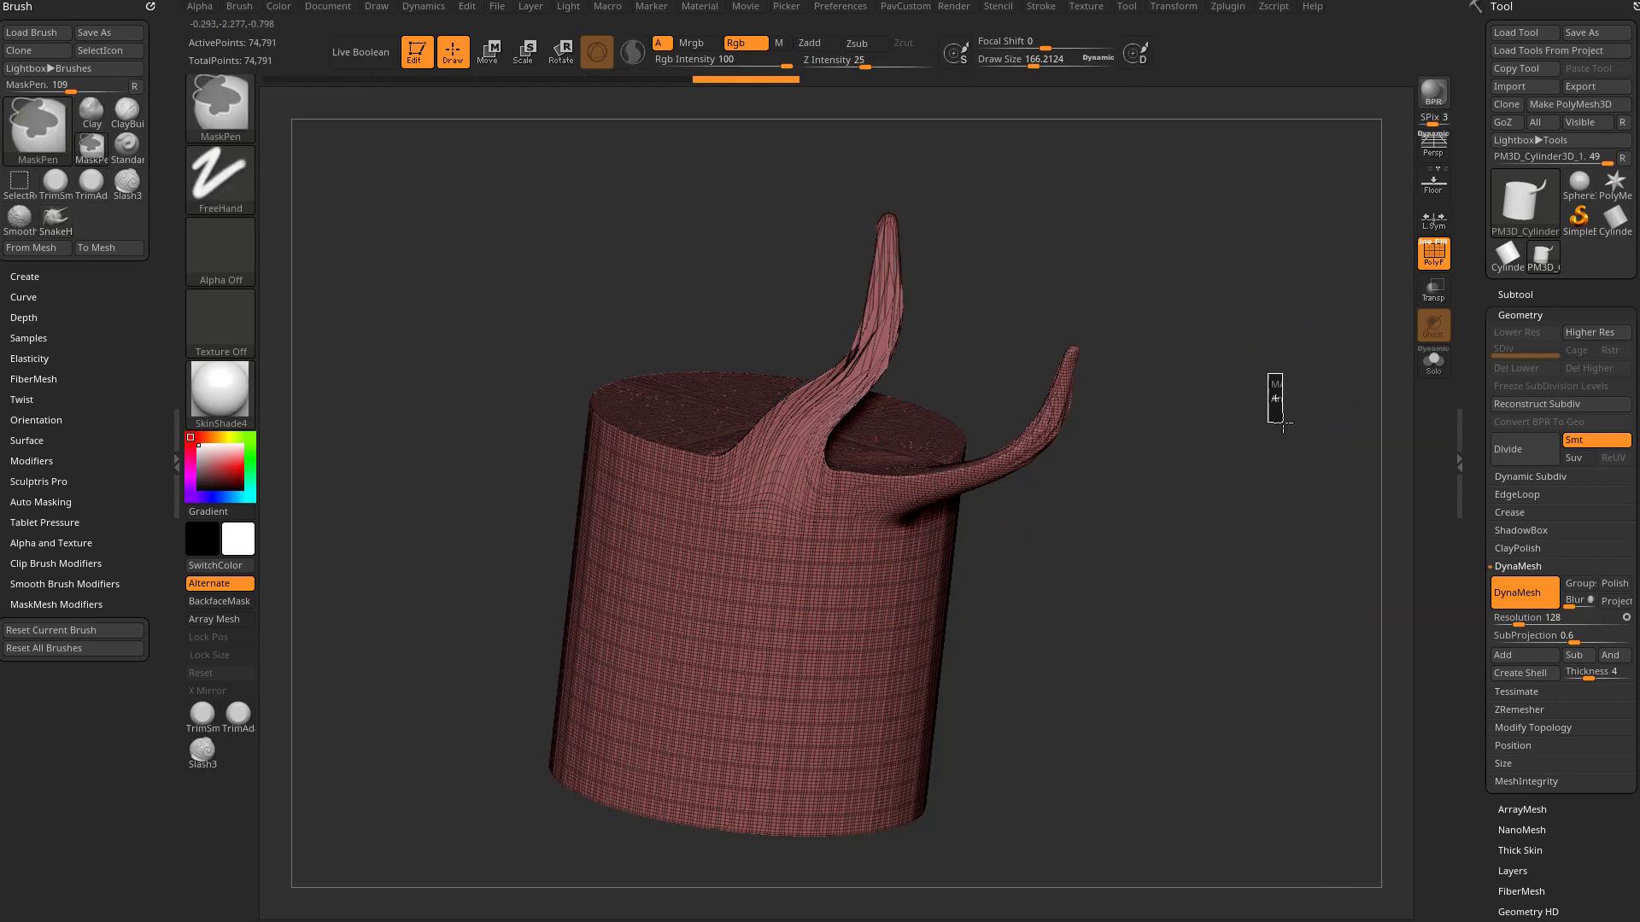
ctrl+drag(1311, 602, 1317, 623)
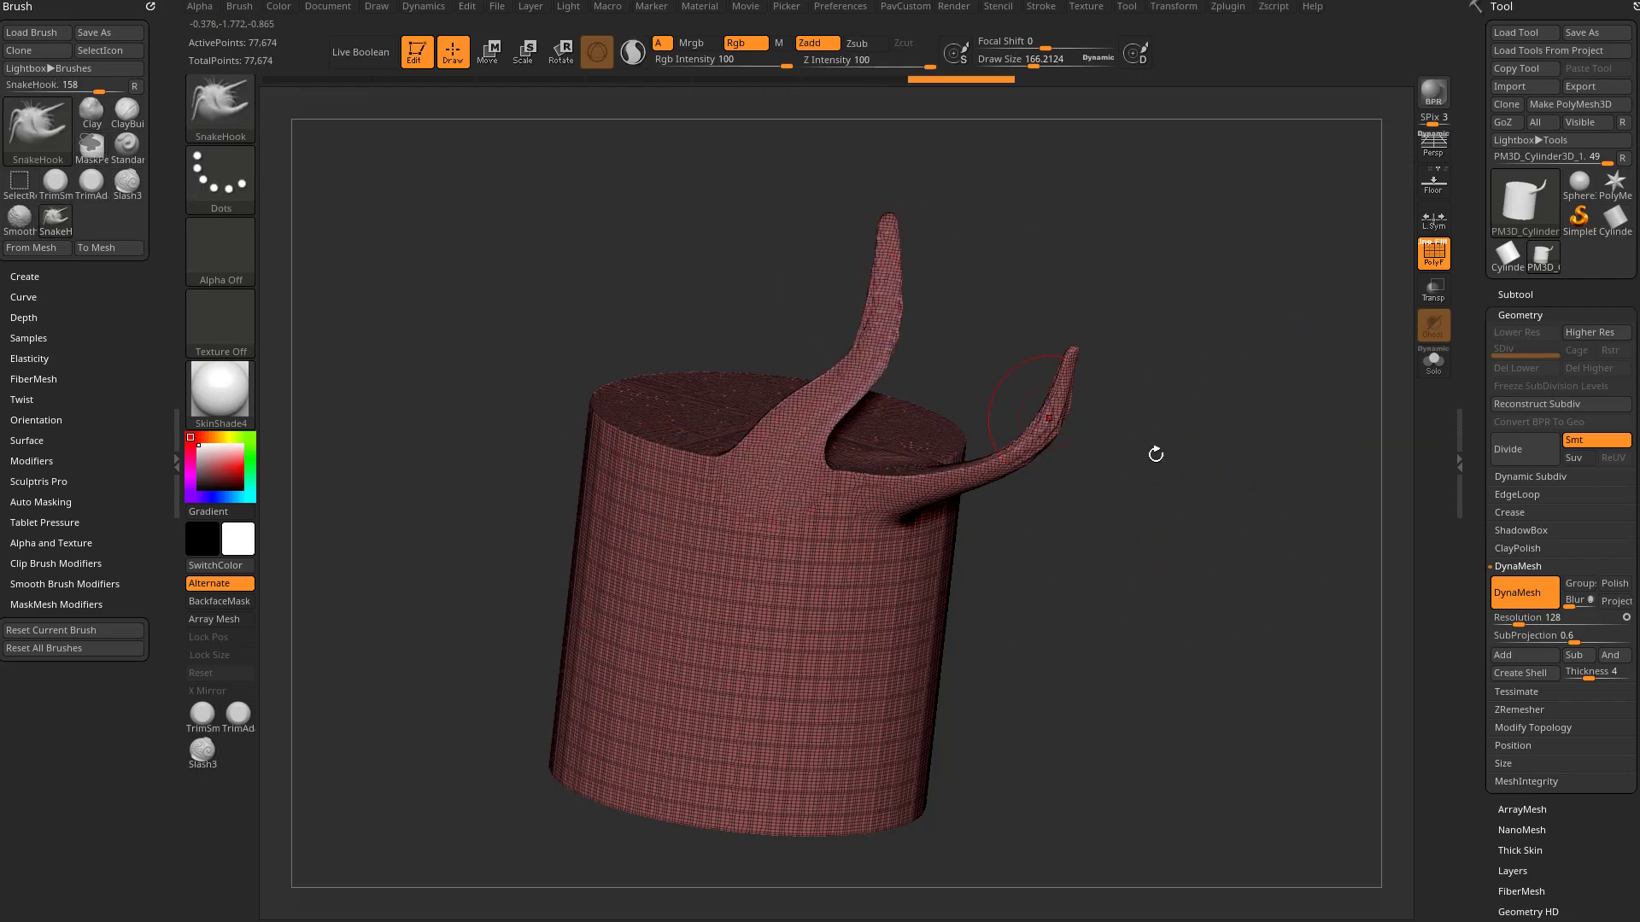
mouse_move(1181, 488)
mouse_down()
mouse_move(1260, 606)
mouse_move(991, 509)
mouse_up()
drag(793, 548, 951, 575)
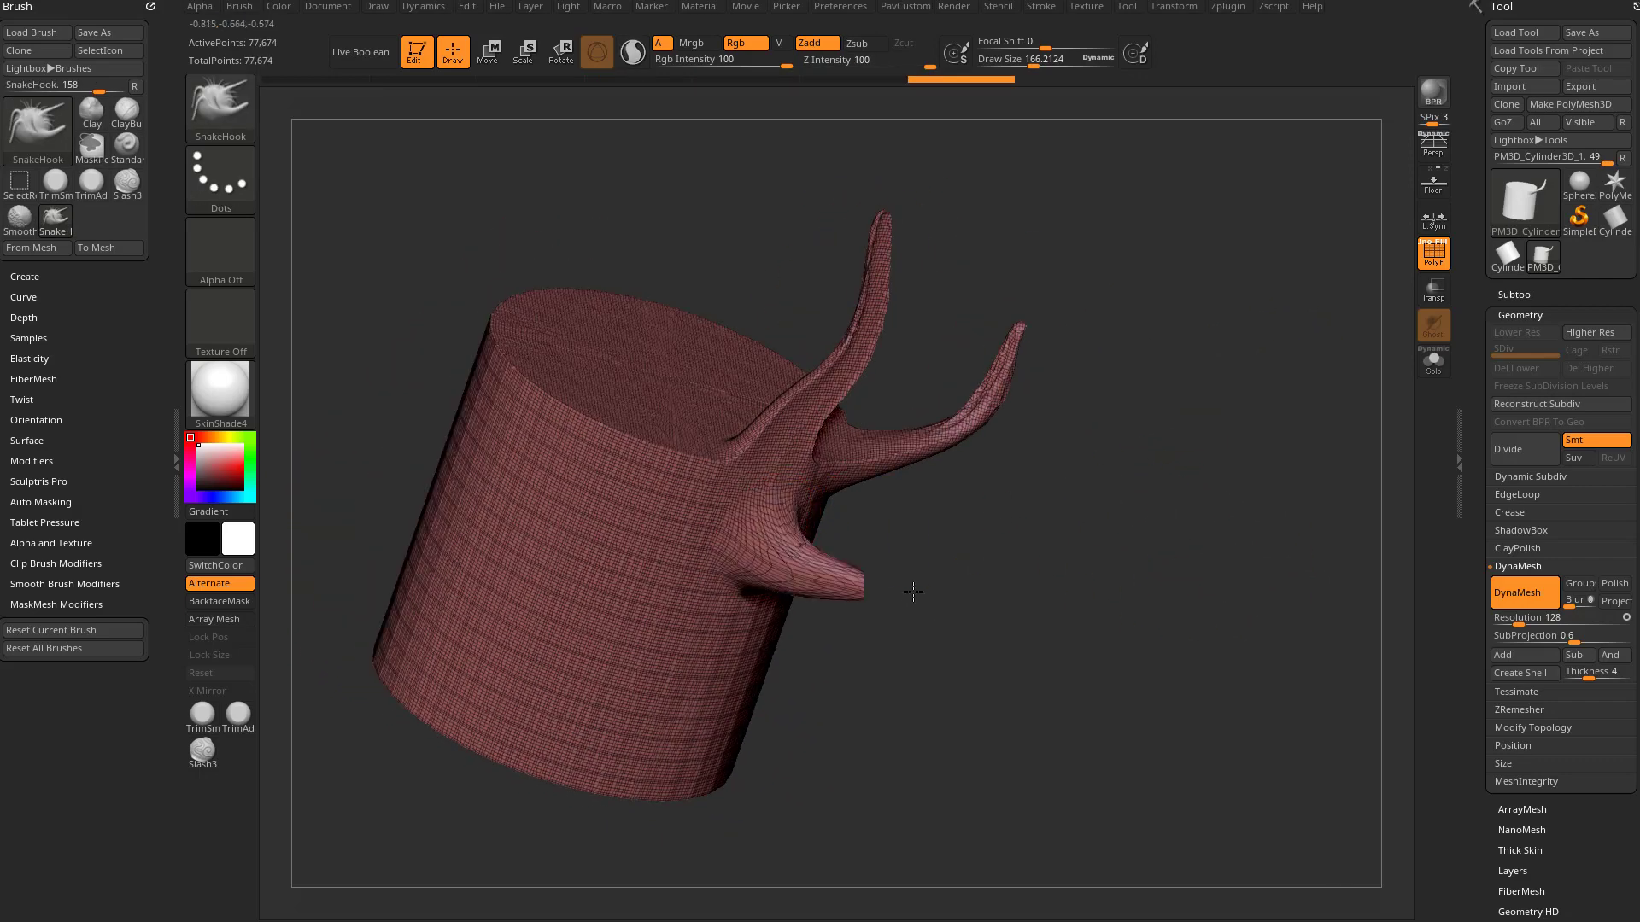
ctrl+drag(1158, 446, 1085, 598)
drag(961, 597, 1168, 464)
mouse_move(1268, 475)
mouse_down()
mouse_move(1309, 462)
mouse_move(1343, 579)
mouse_move(1276, 594)
mouse_move(1329, 596)
mouse_up()
mouse_move(1333, 503)
mouse_down()
mouse_move(1281, 519)
mouse_move(1278, 433)
mouse_up()
key(b)
key(i)
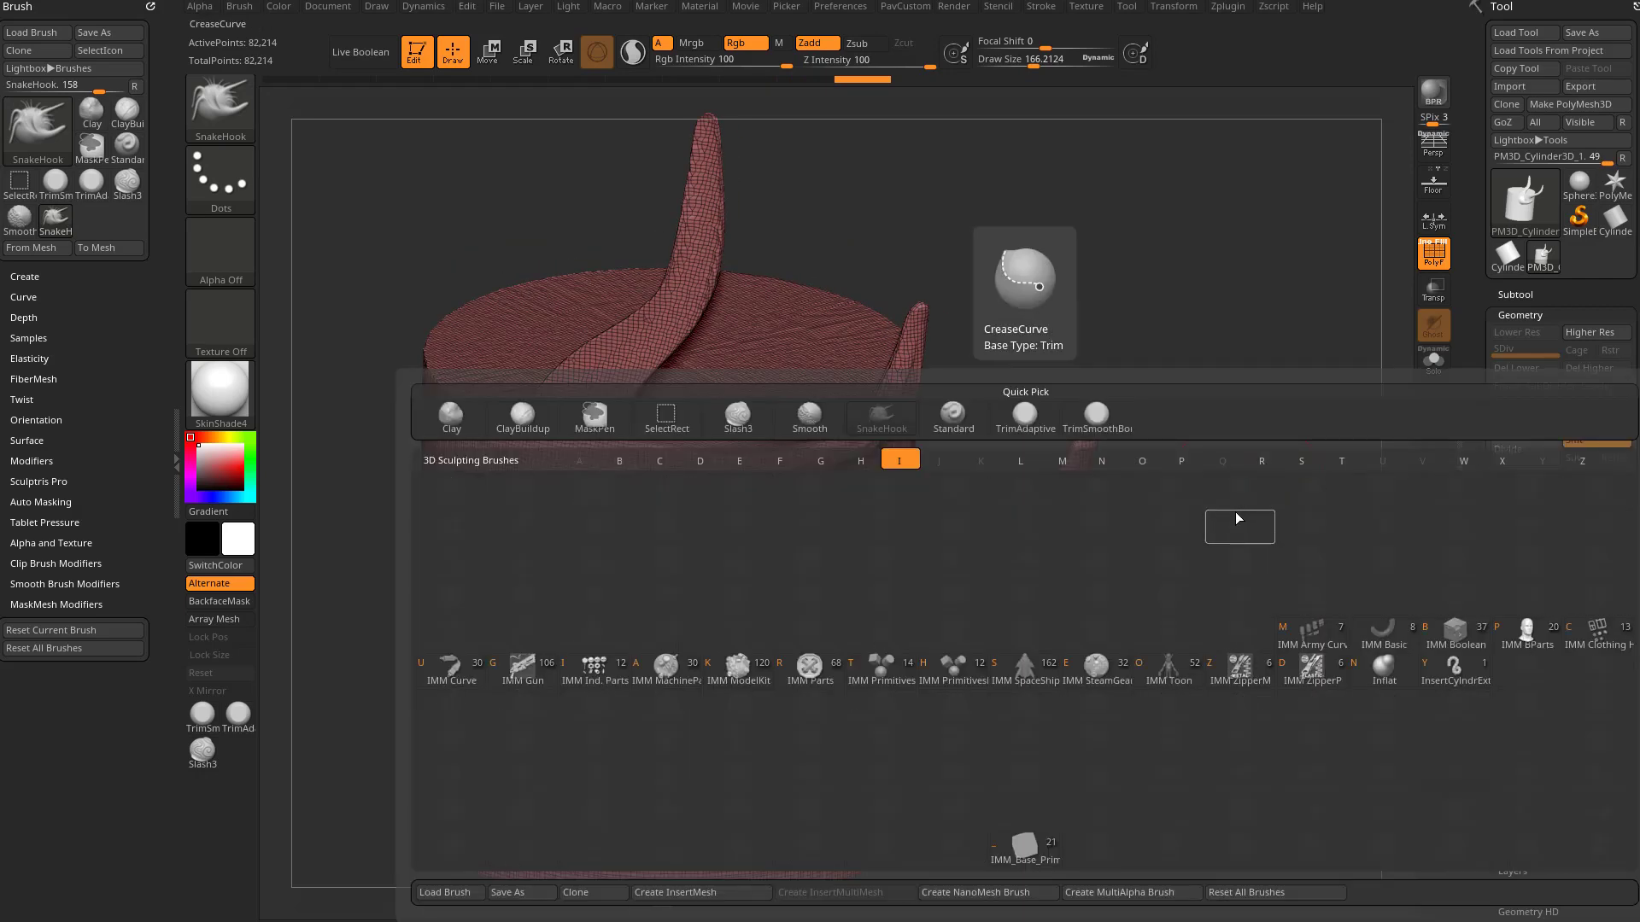
key(Escape)
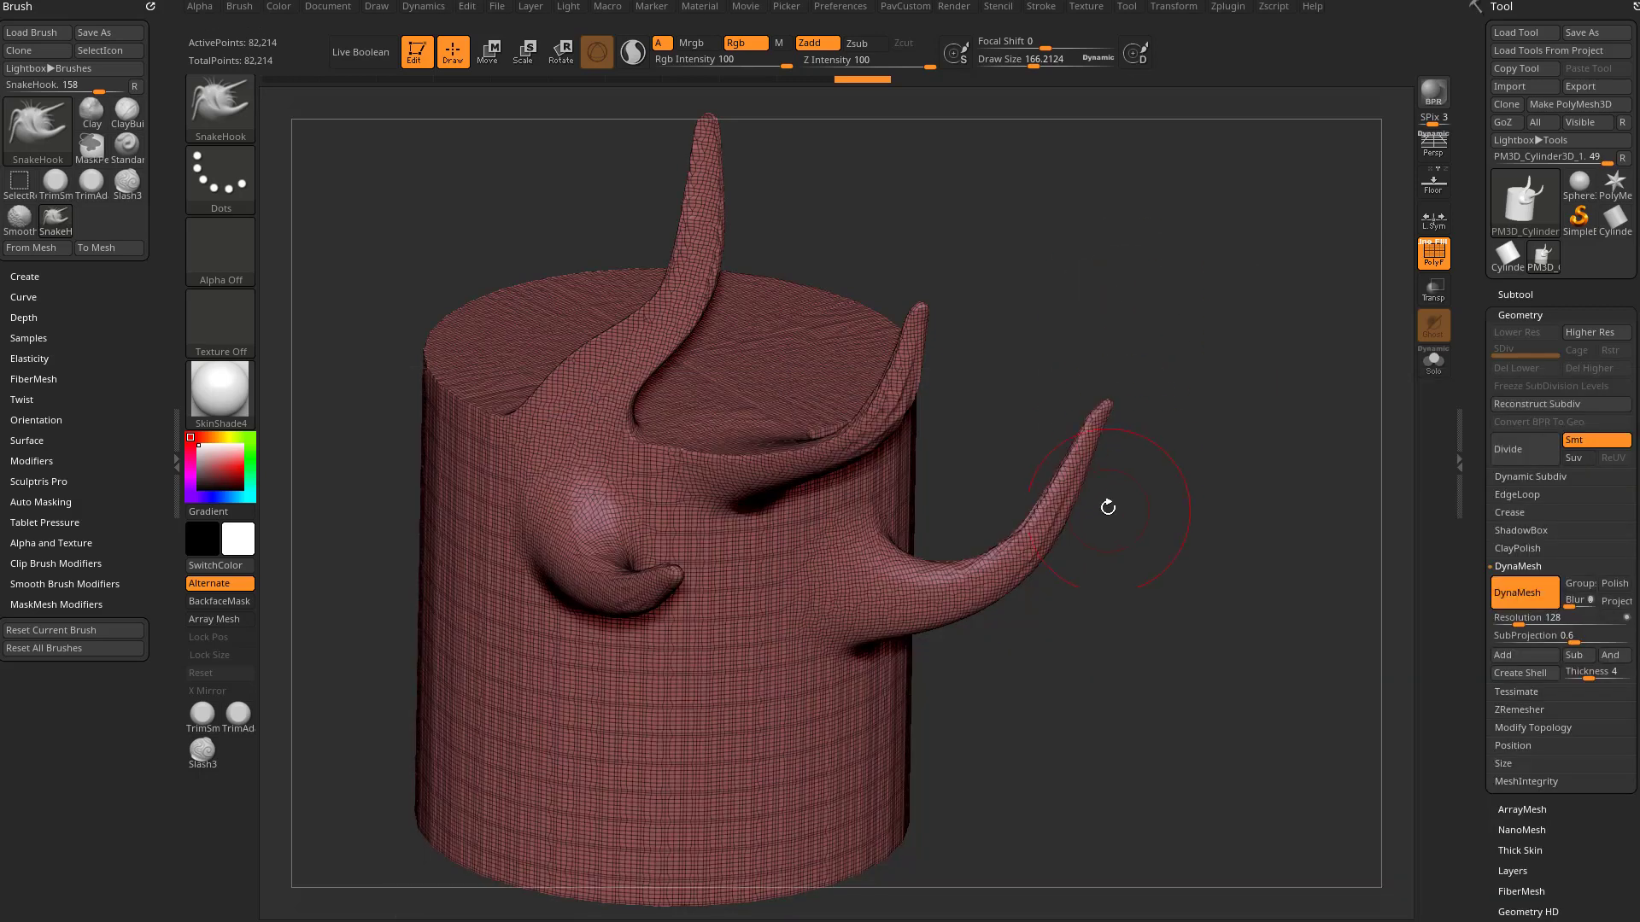
Insert a small Sphere 32 from the IMM Primitives brush on the cylinder's top face and split the unmasked points into a separate subtool
key(b)
key(i)
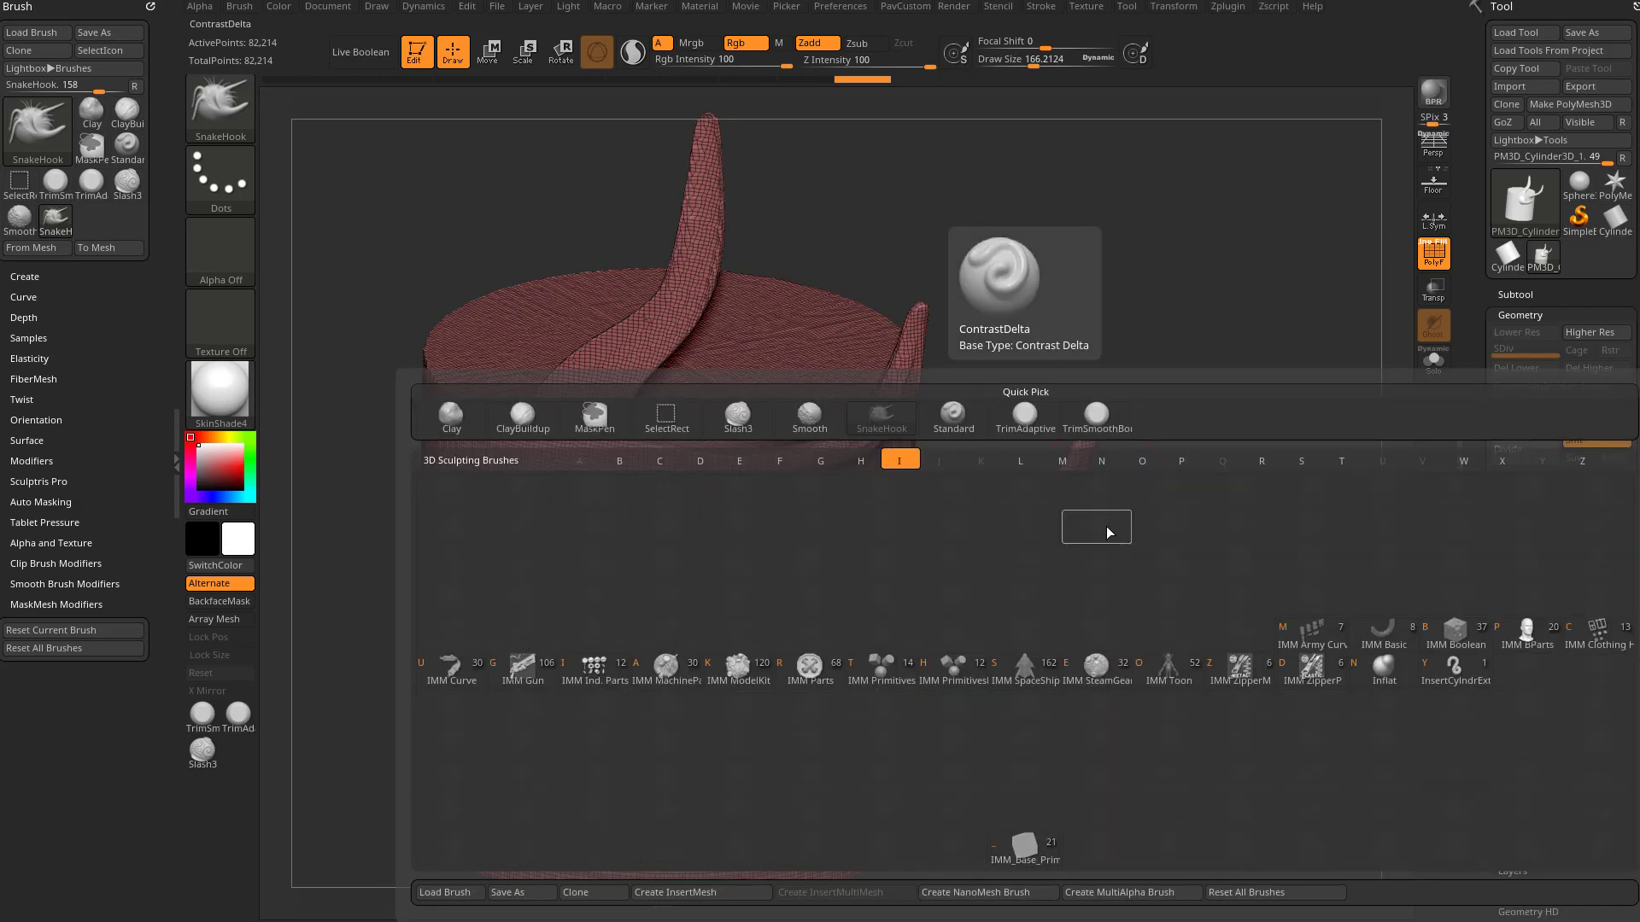
click(878, 671)
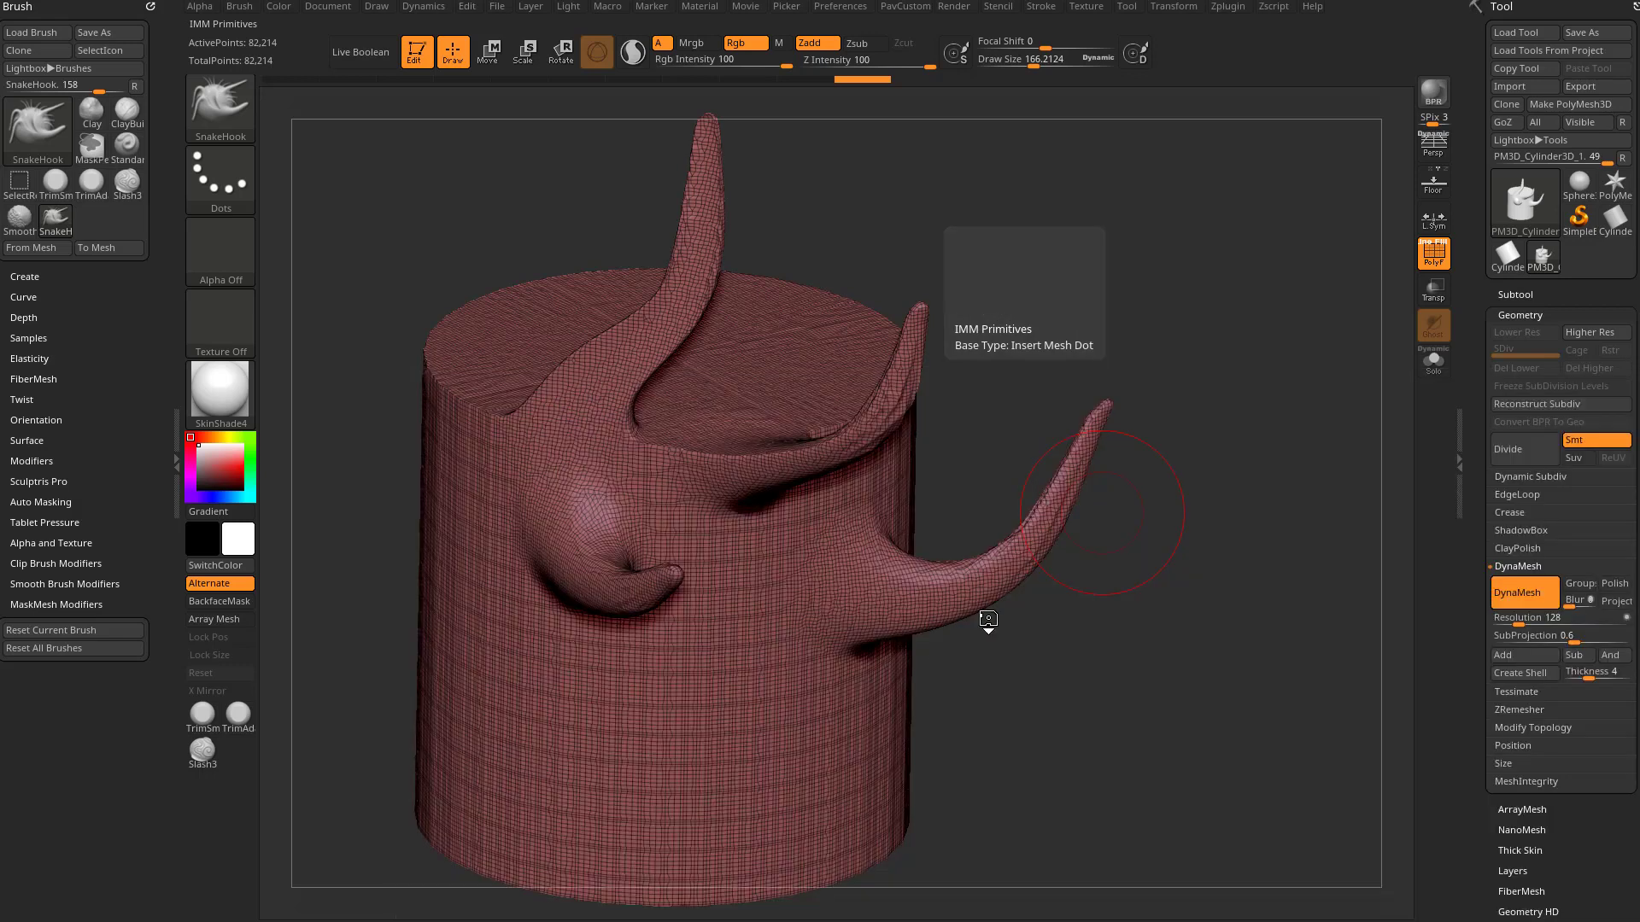
drag(542, 110, 859, 108)
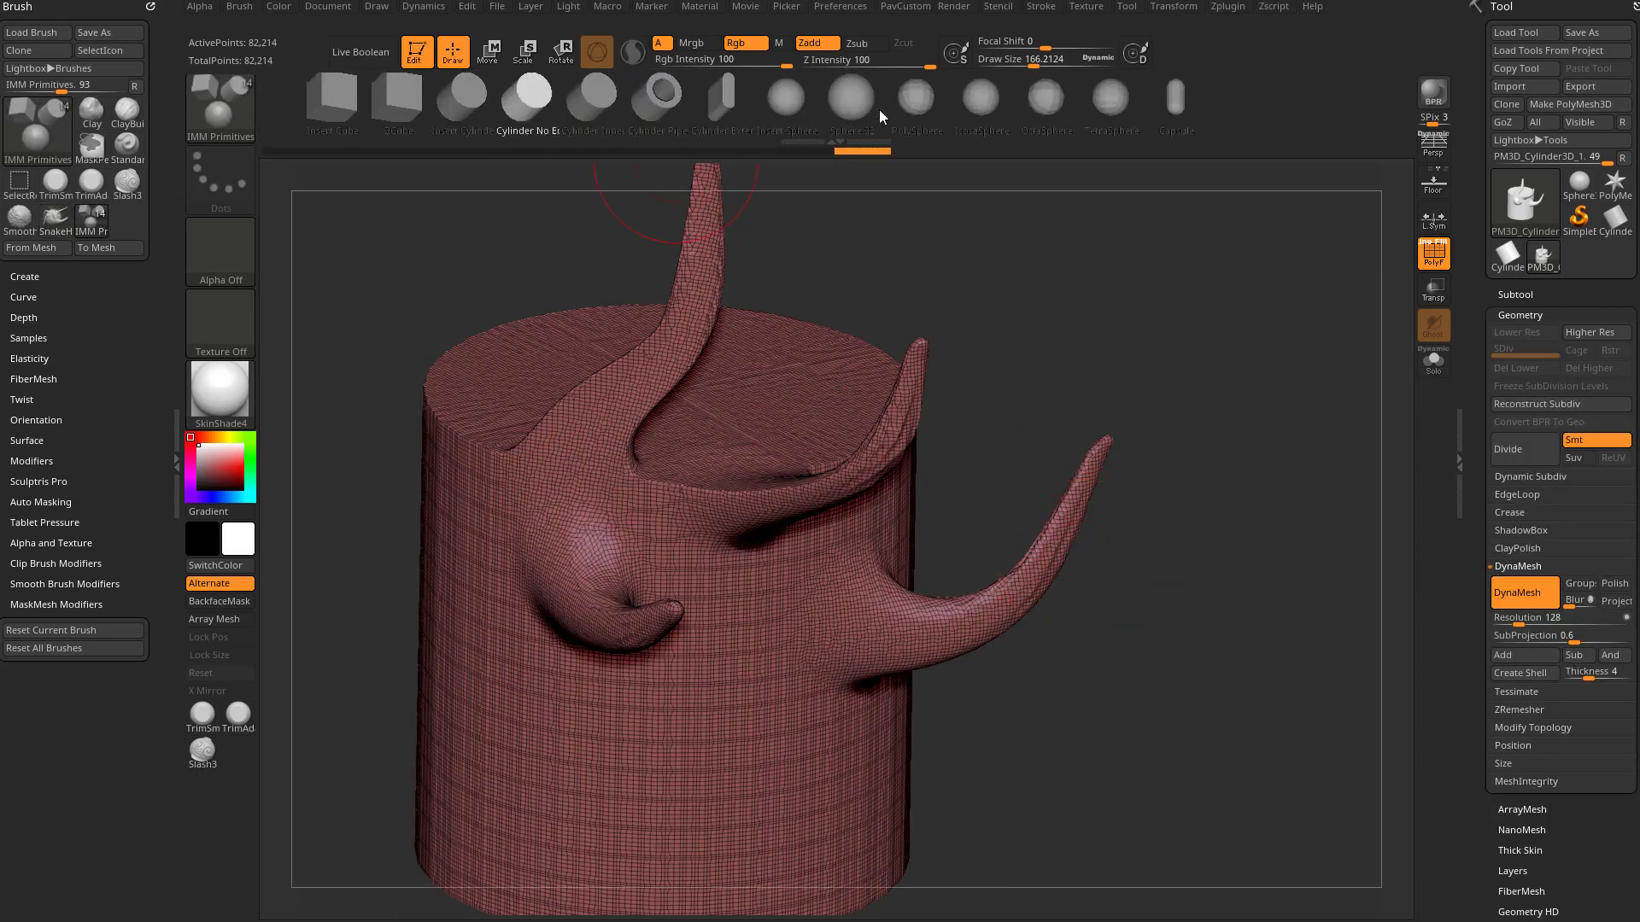
click(849, 98)
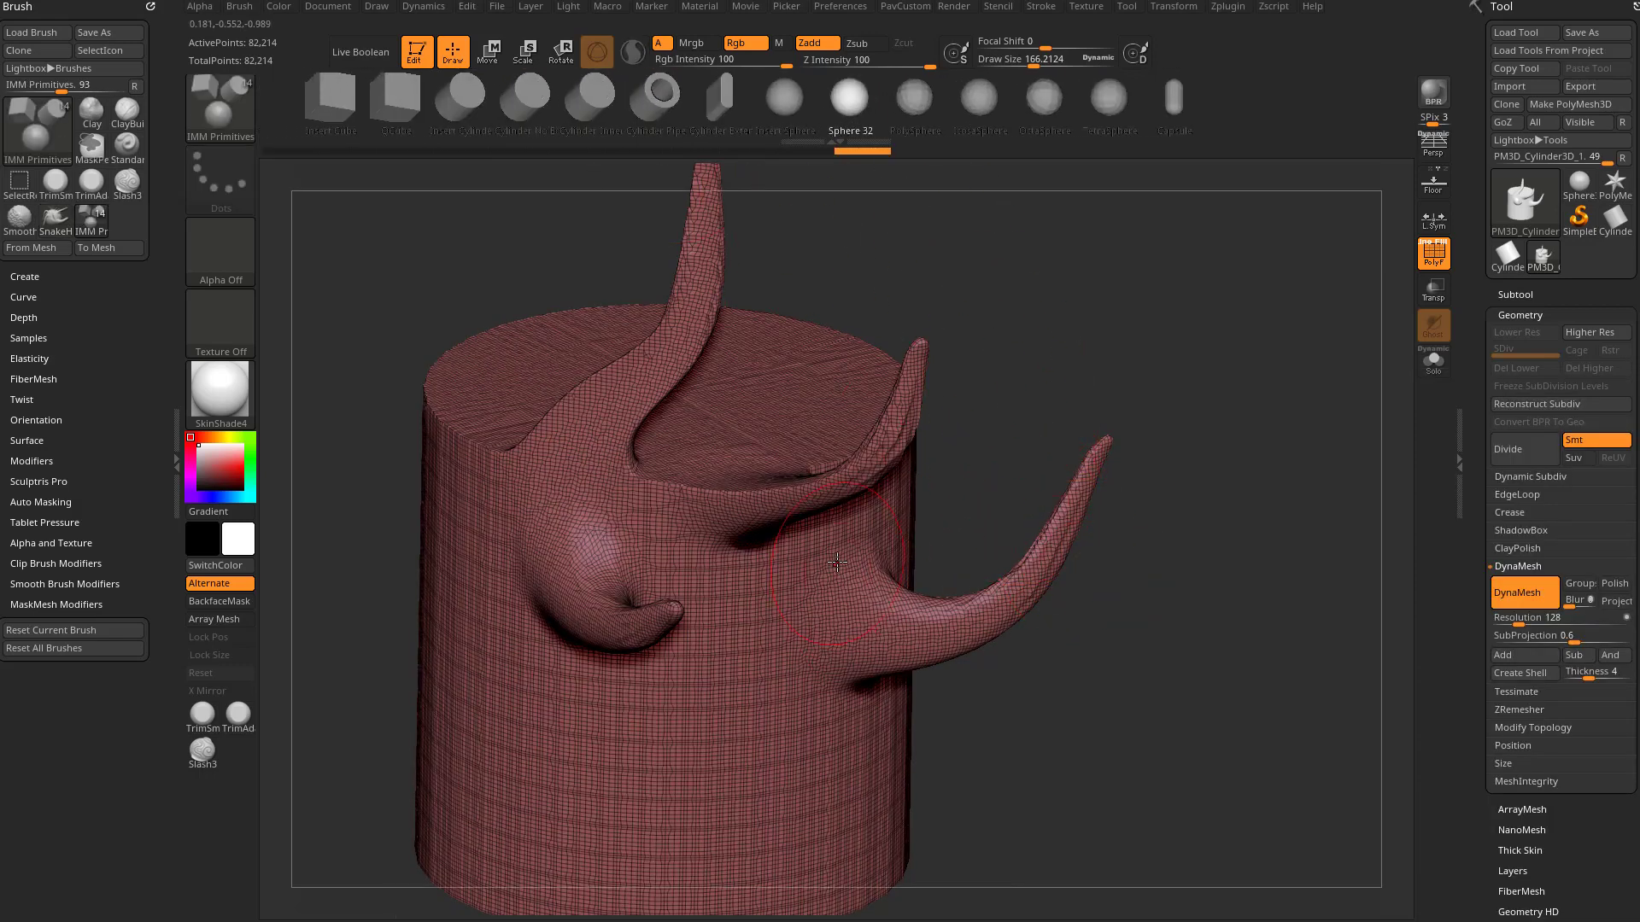
click(824, 407)
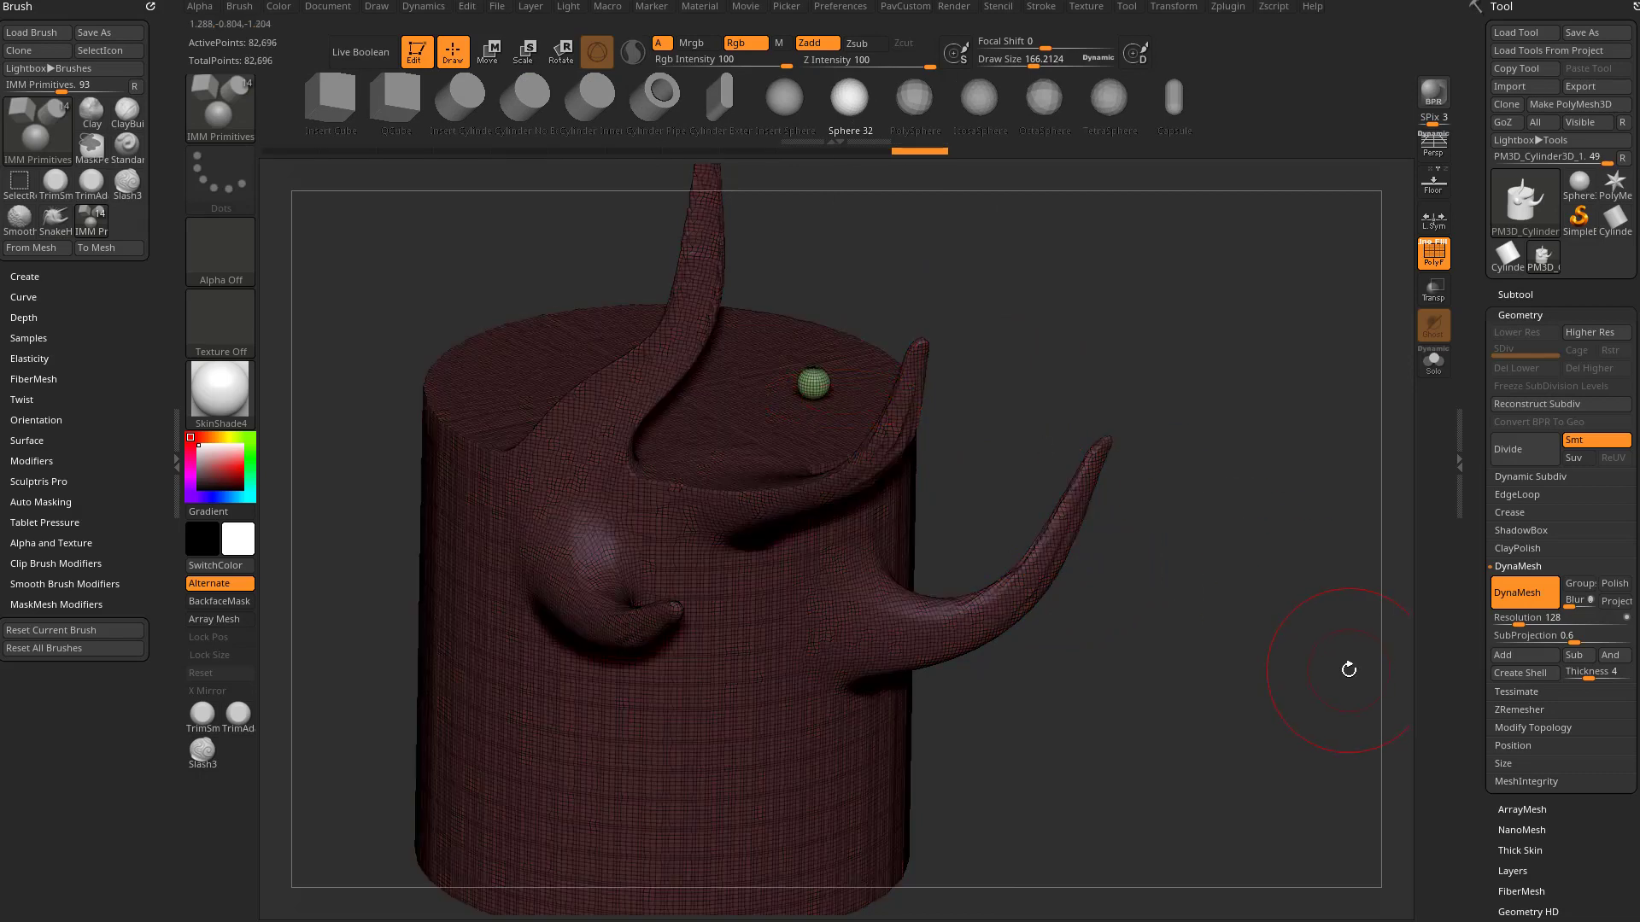
click(1510, 294)
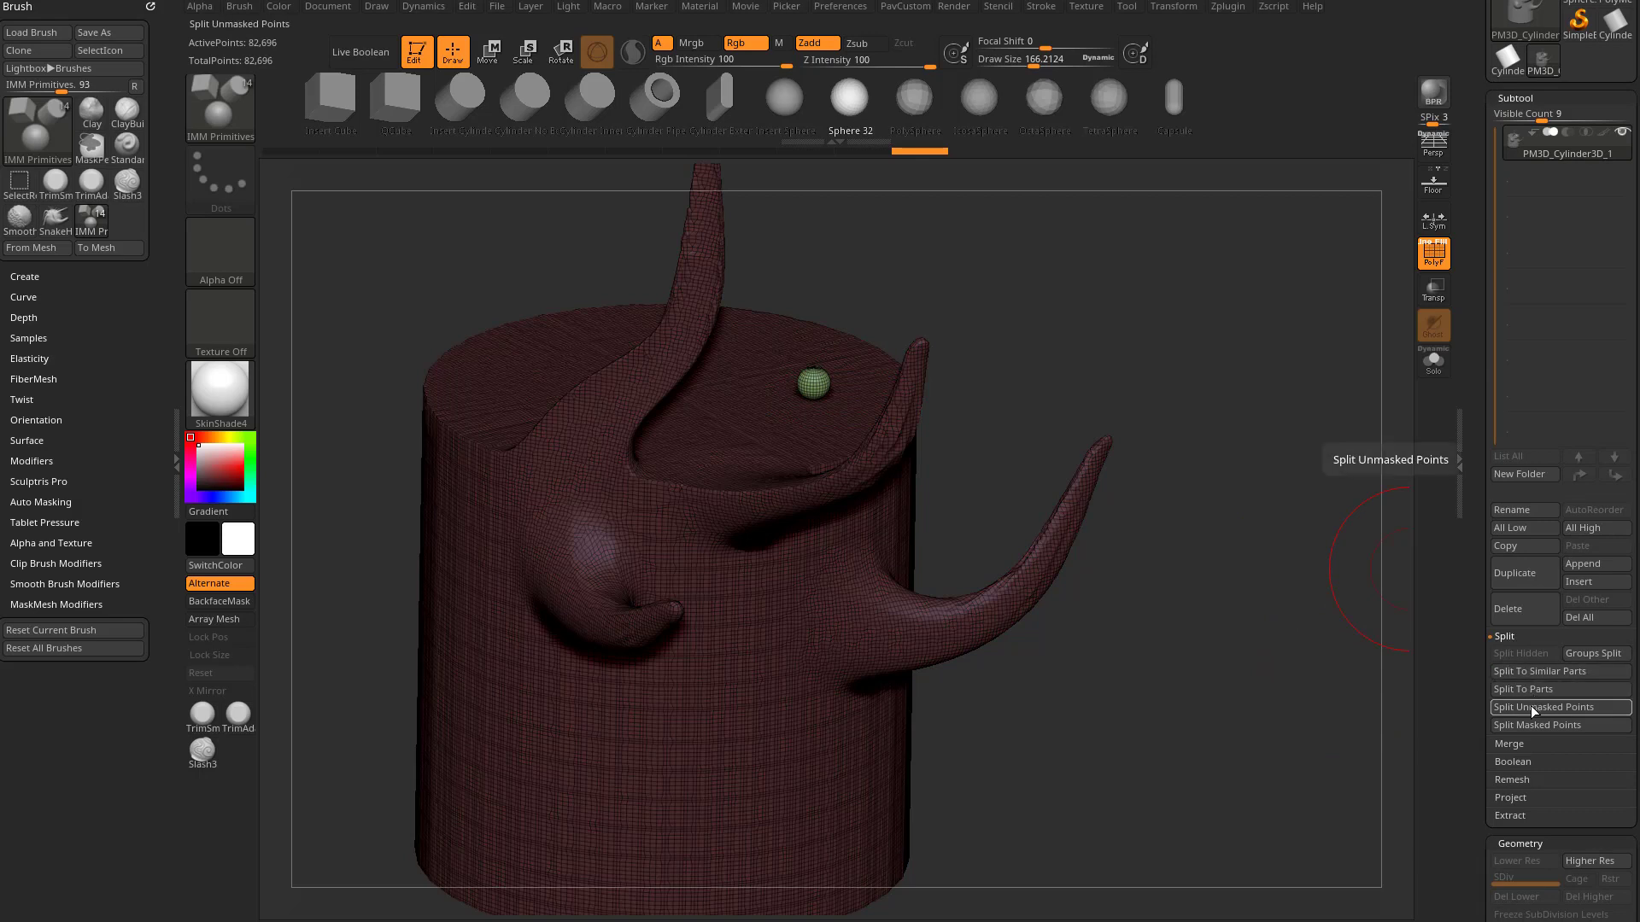
click(1534, 708)
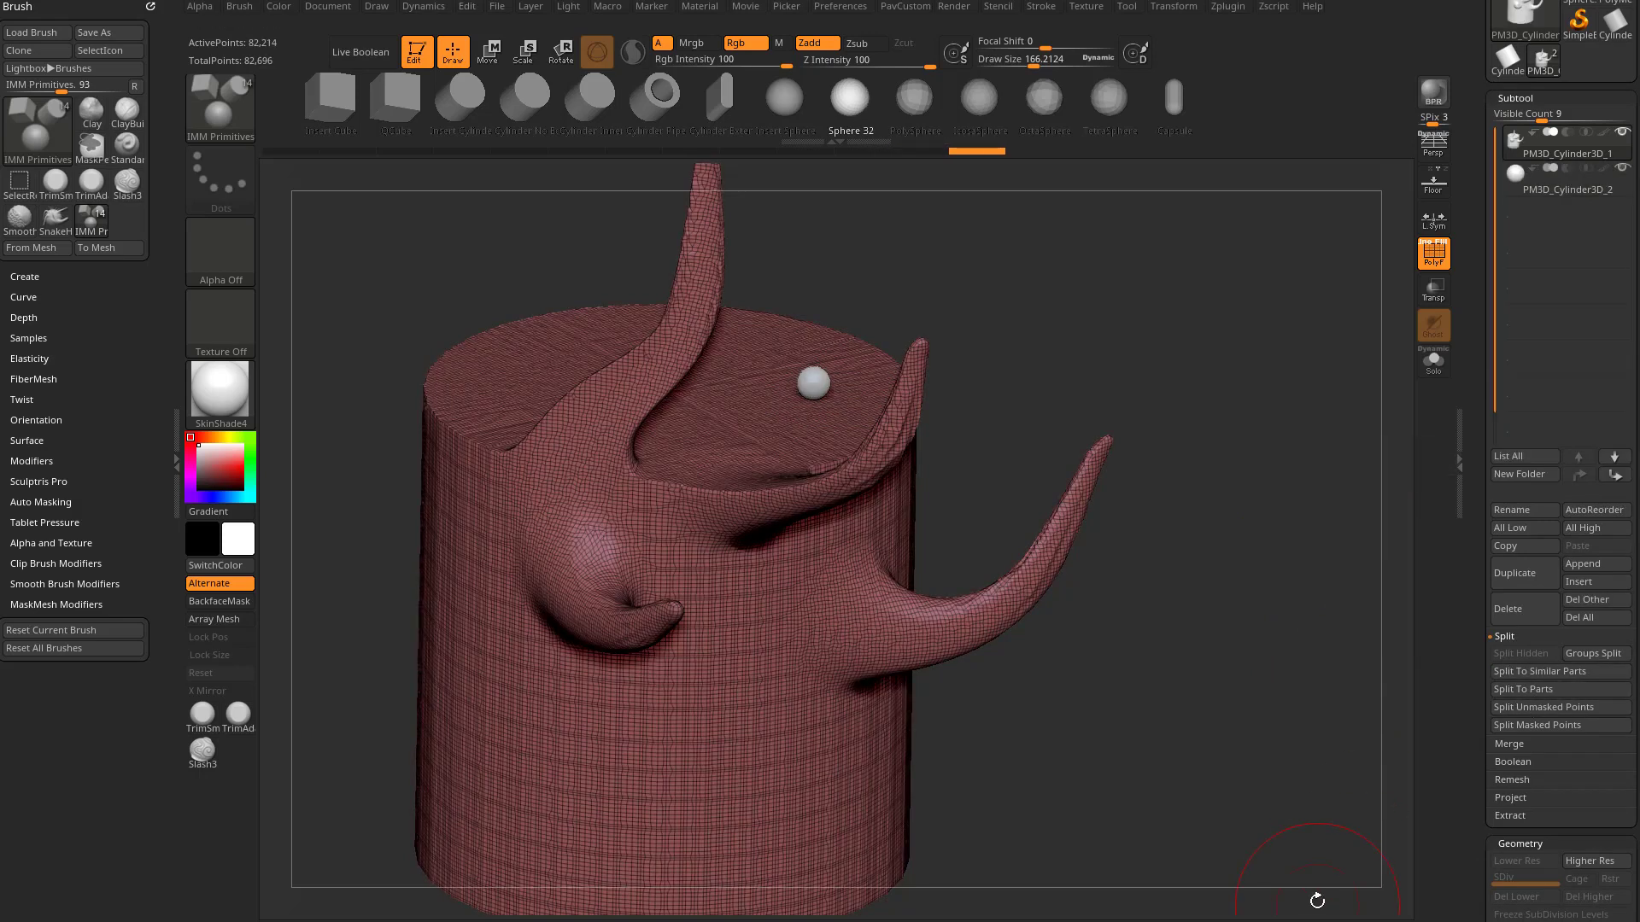
Select the small sphere, set the draw size to about 91, and compare its mesh density with the cylinder's
alt+click(813, 383)
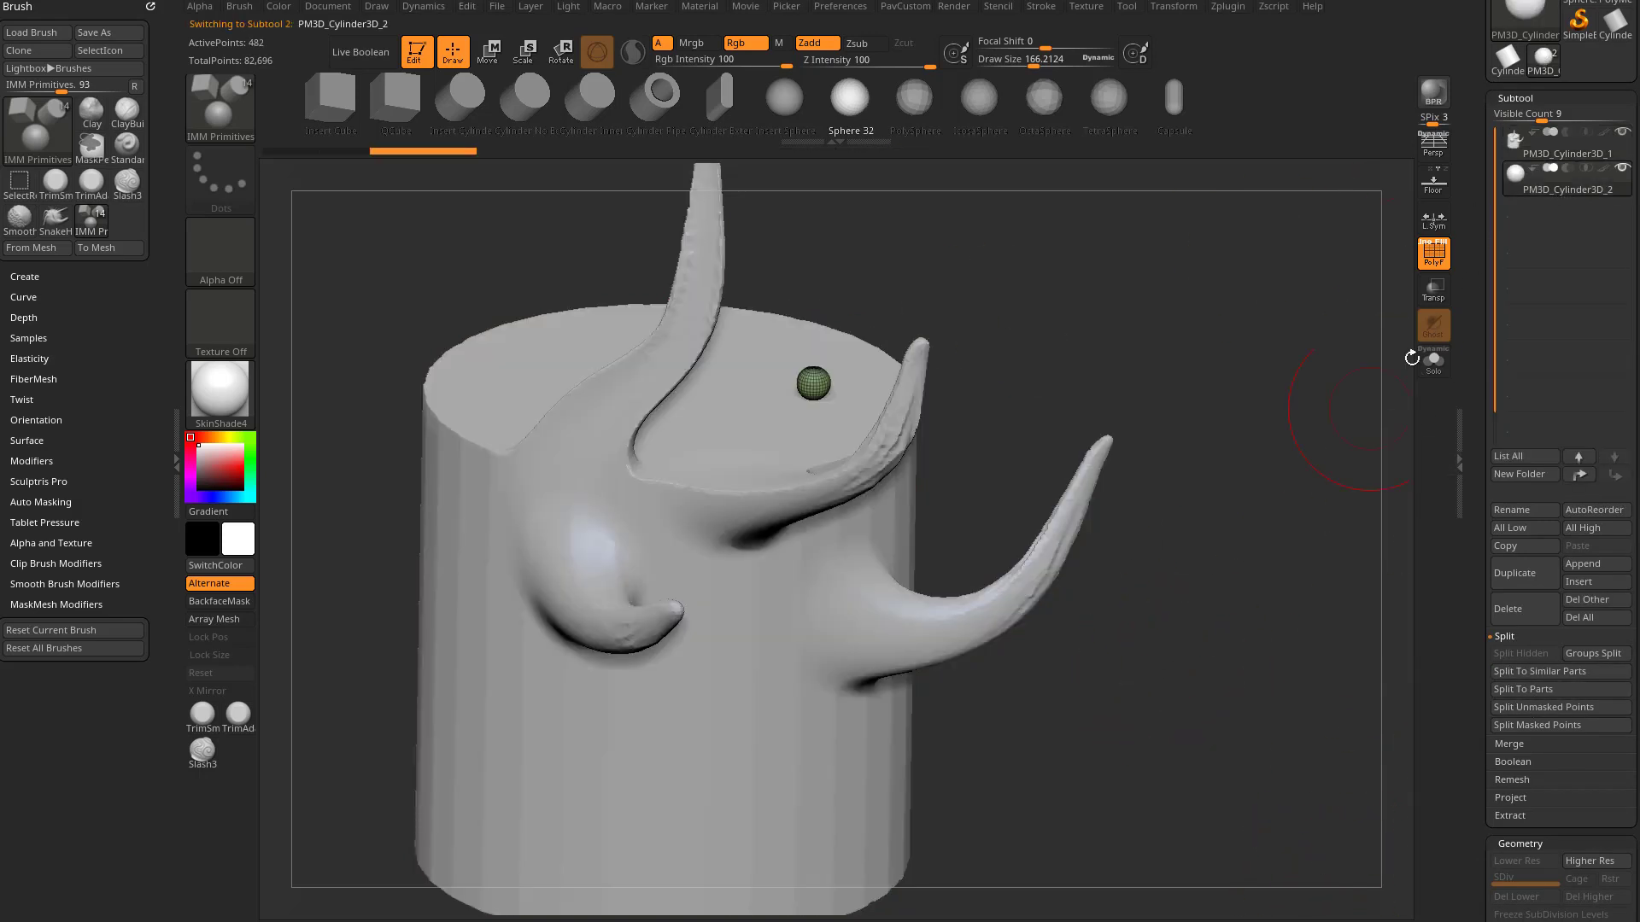
key(s)
drag(1096, 382, 1081, 382)
alt+click(903, 480)
alt+click(813, 383)
alt+click(864, 446)
alt+click(813, 383)
drag(1212, 457, 1326, 347)
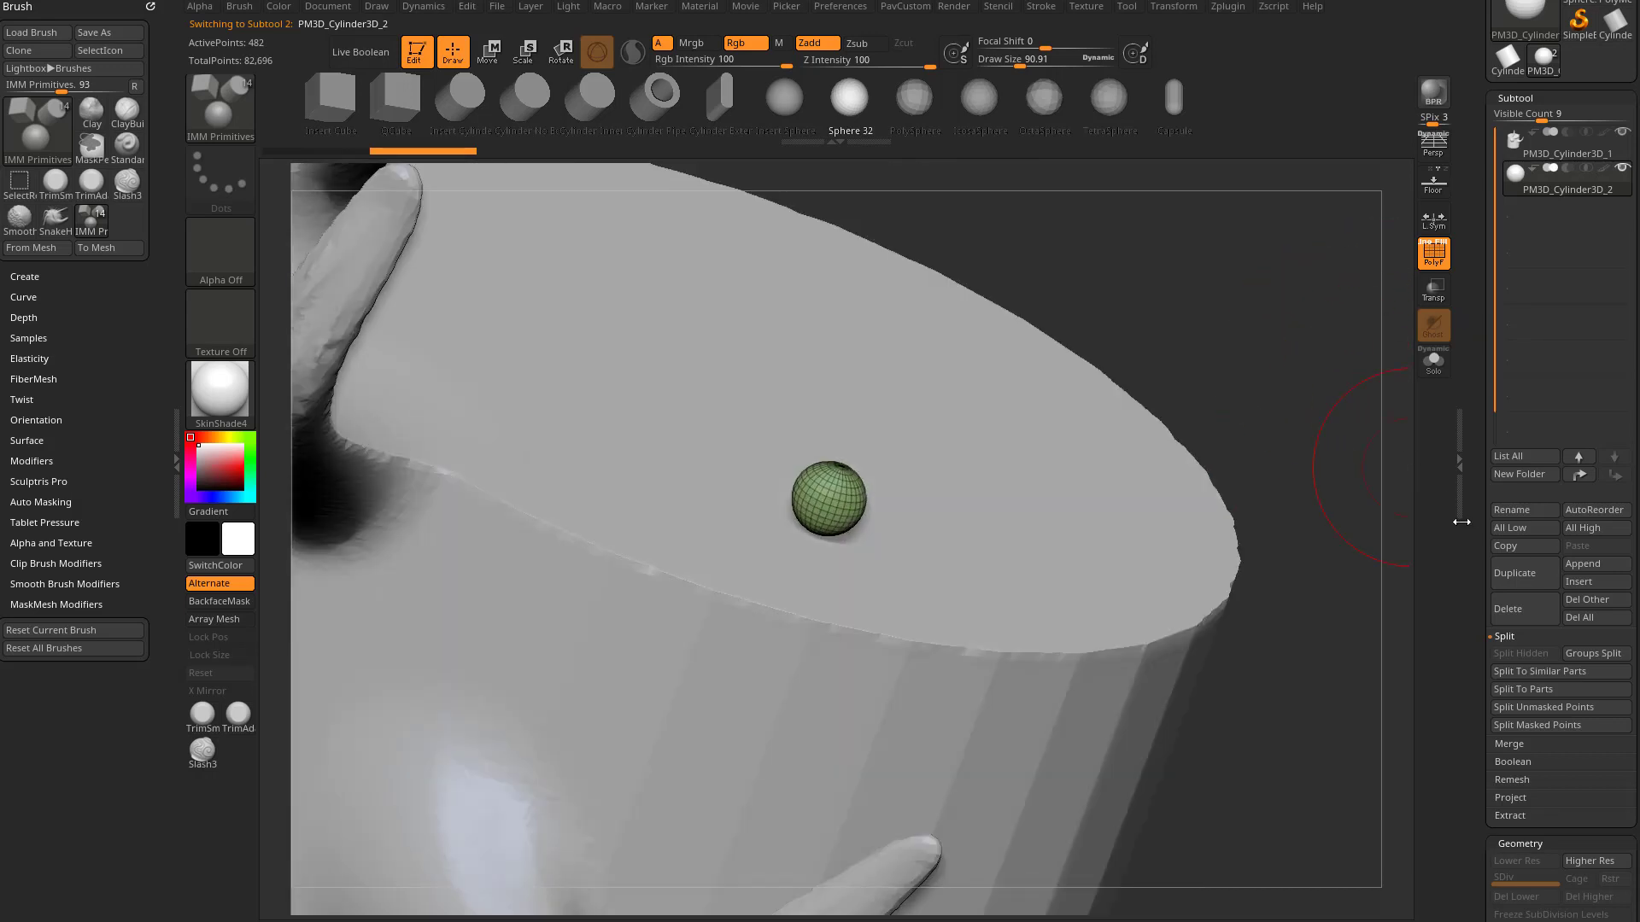
Update the DynaMesh of the small sphere at resolution 128
scroll(1489, 385, down, 8)
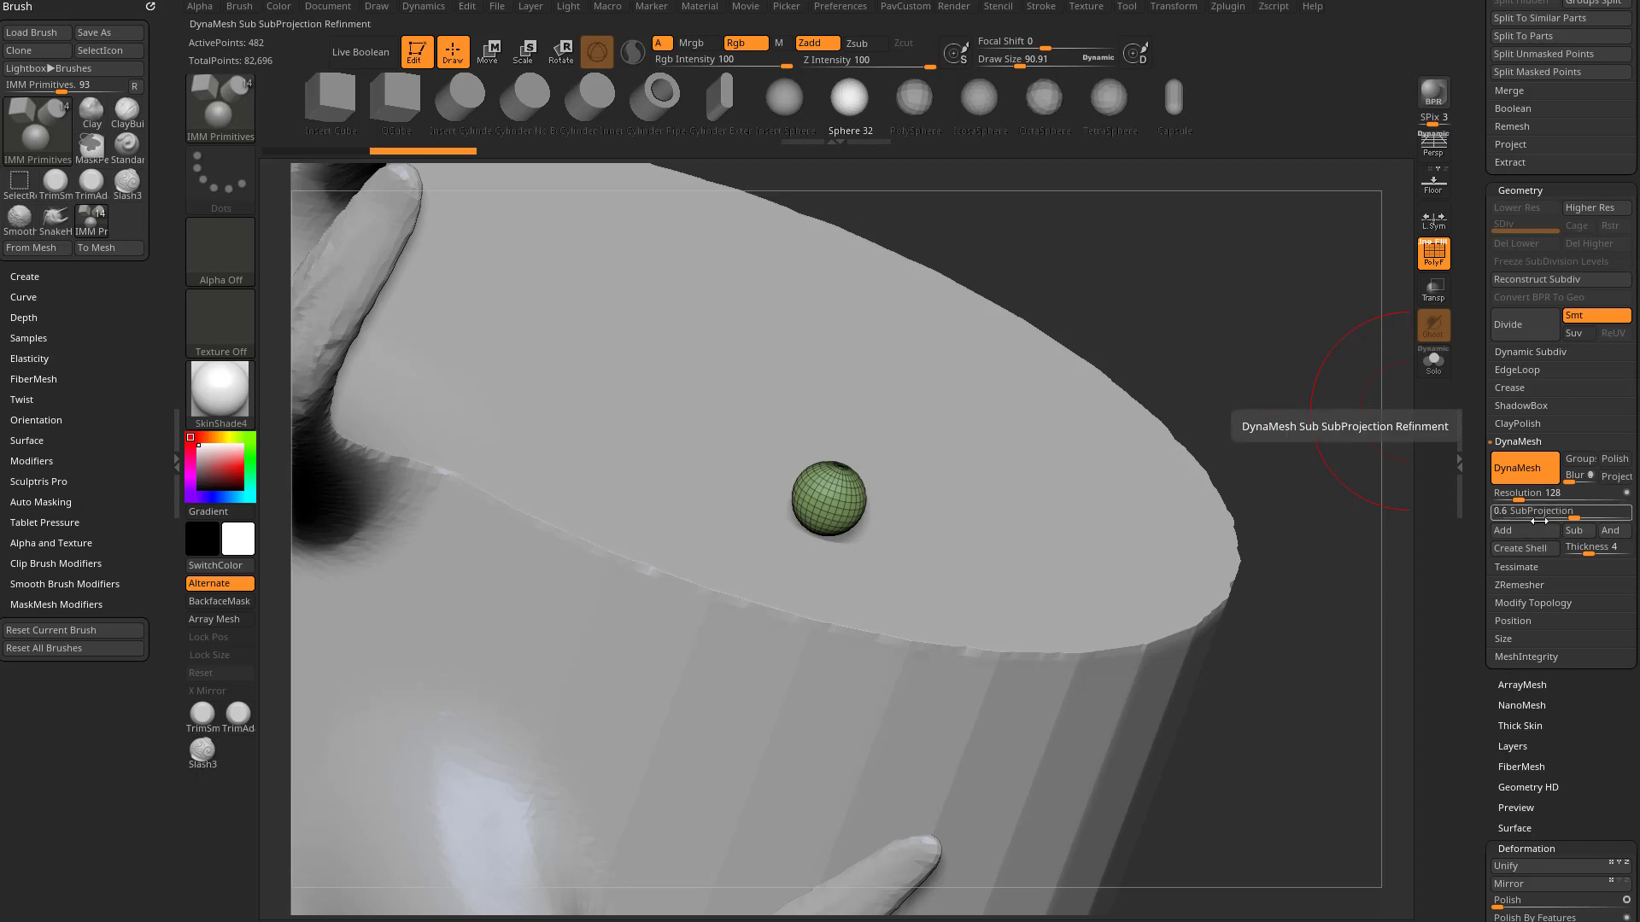
drag(1367, 502, 1308, 495)
ctrl+drag(1229, 401, 1310, 476)
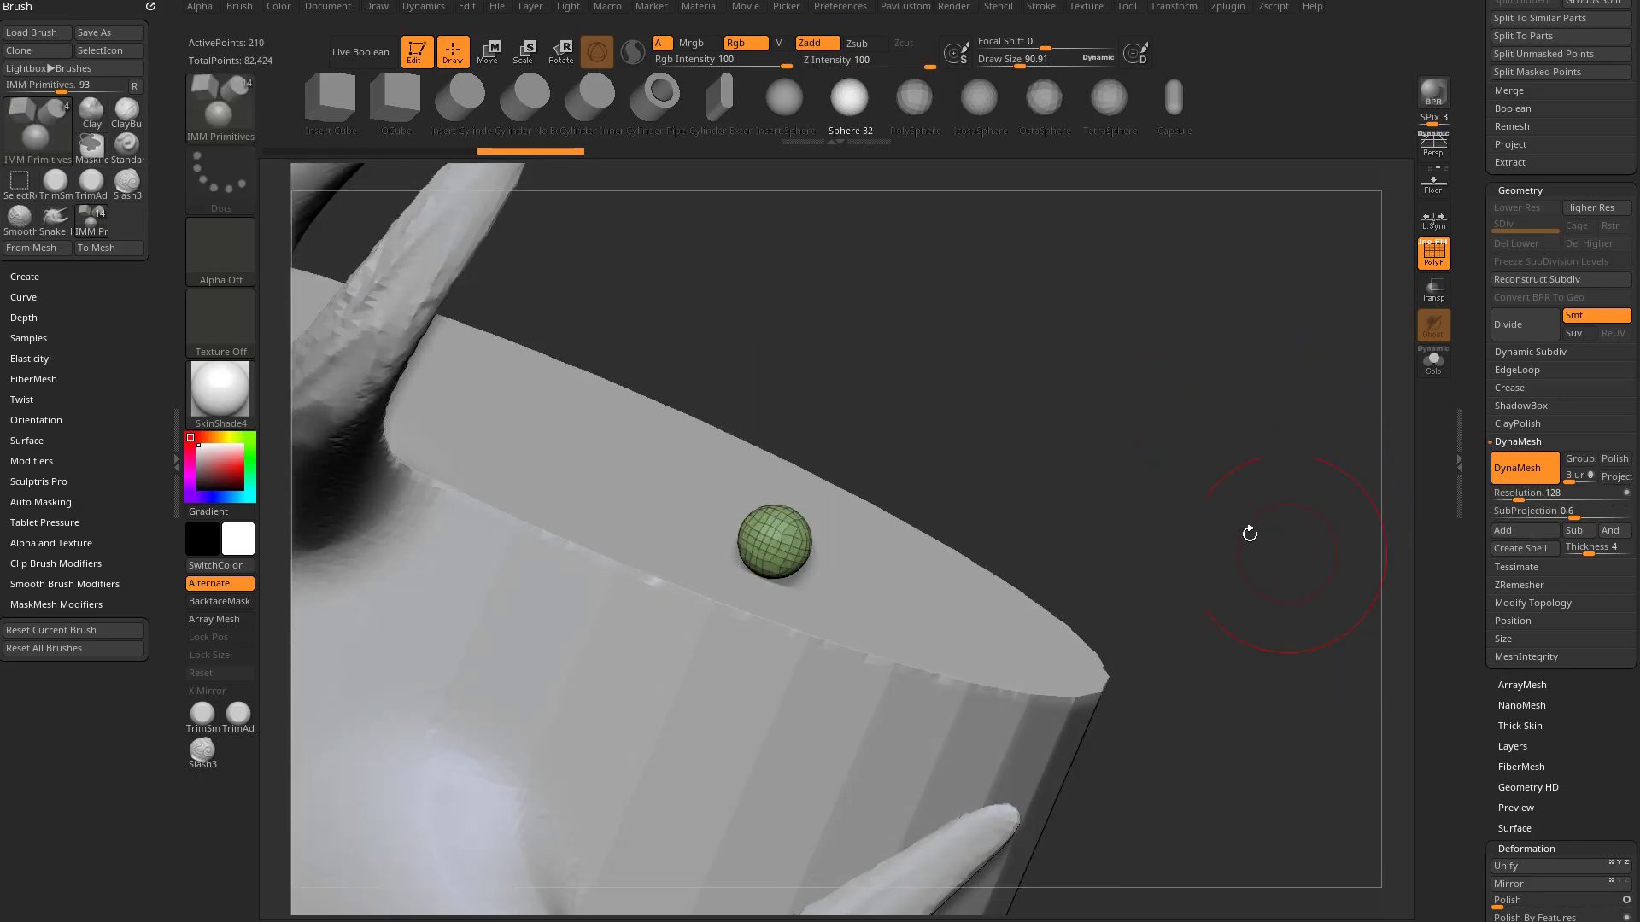
Set the draw size to about 41 and compare the polygon size of the remeshed sphere with the cylinder's top face
drag(1286, 558, 1295, 544)
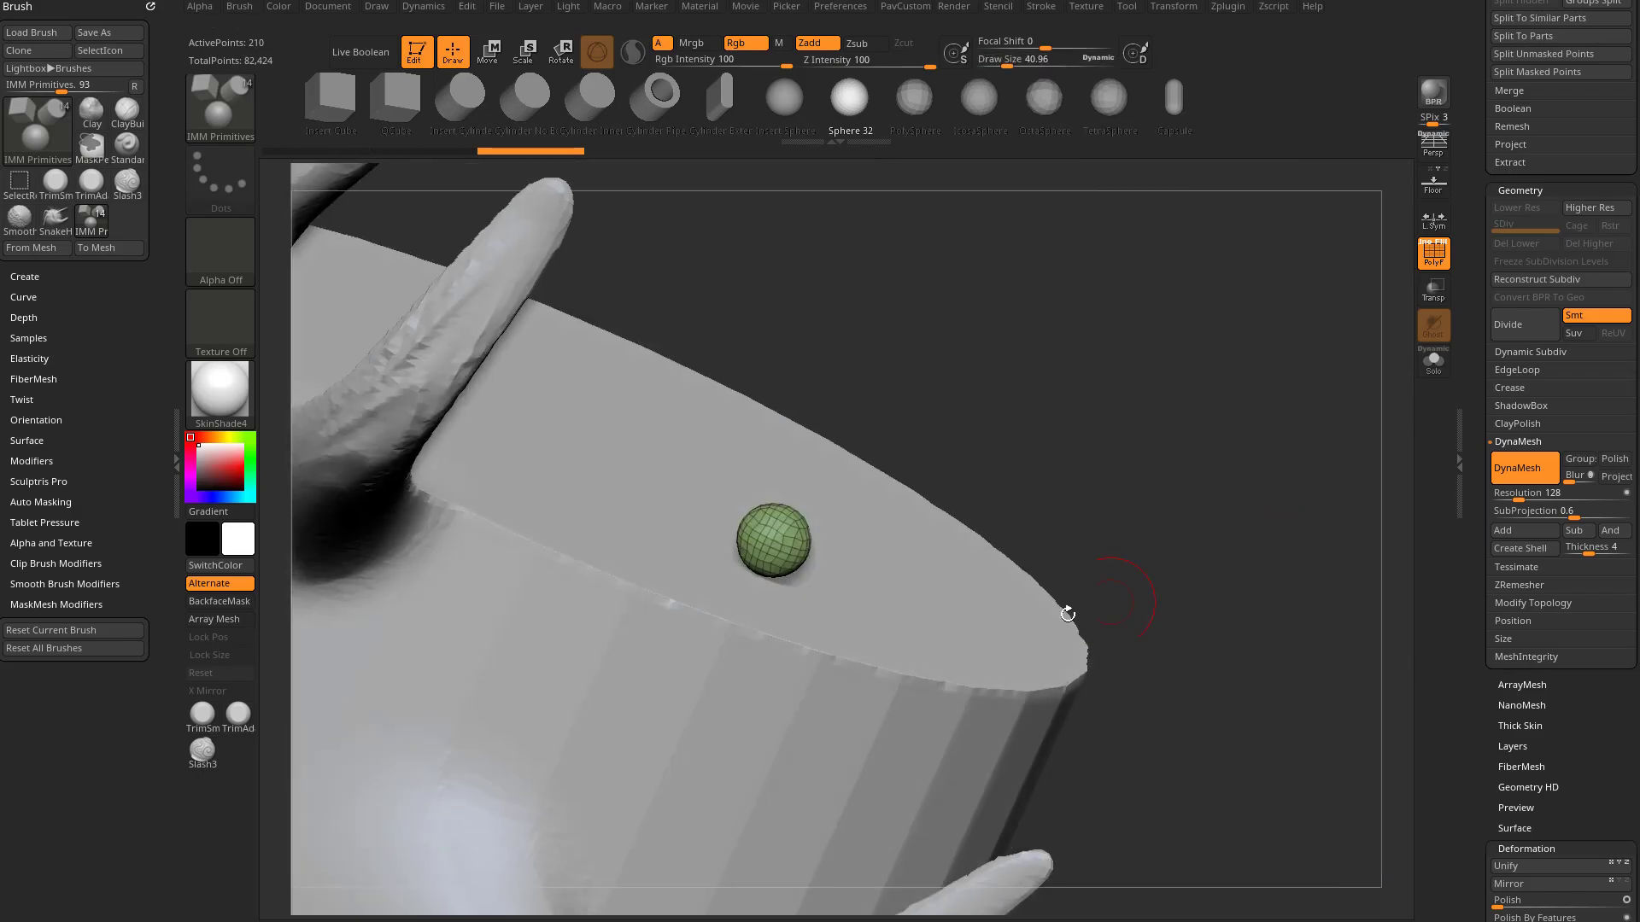
alt+click(961, 638)
drag(1192, 562, 1281, 581)
alt+click(709, 528)
alt+click(897, 592)
drag(1285, 523, 1288, 585)
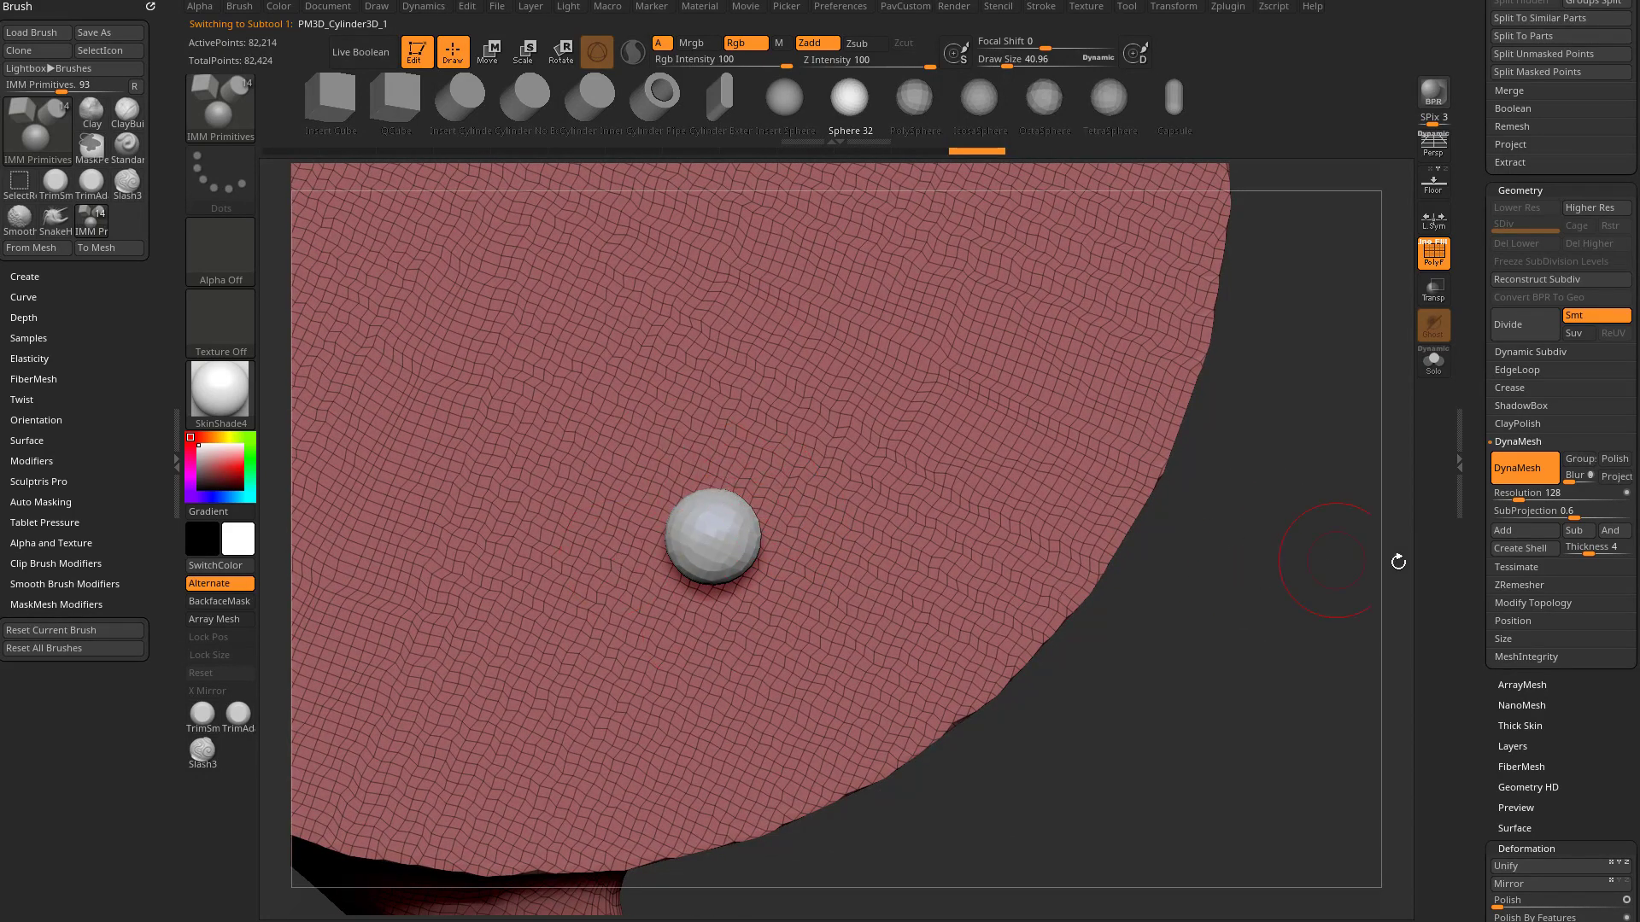
alt+click(731, 534)
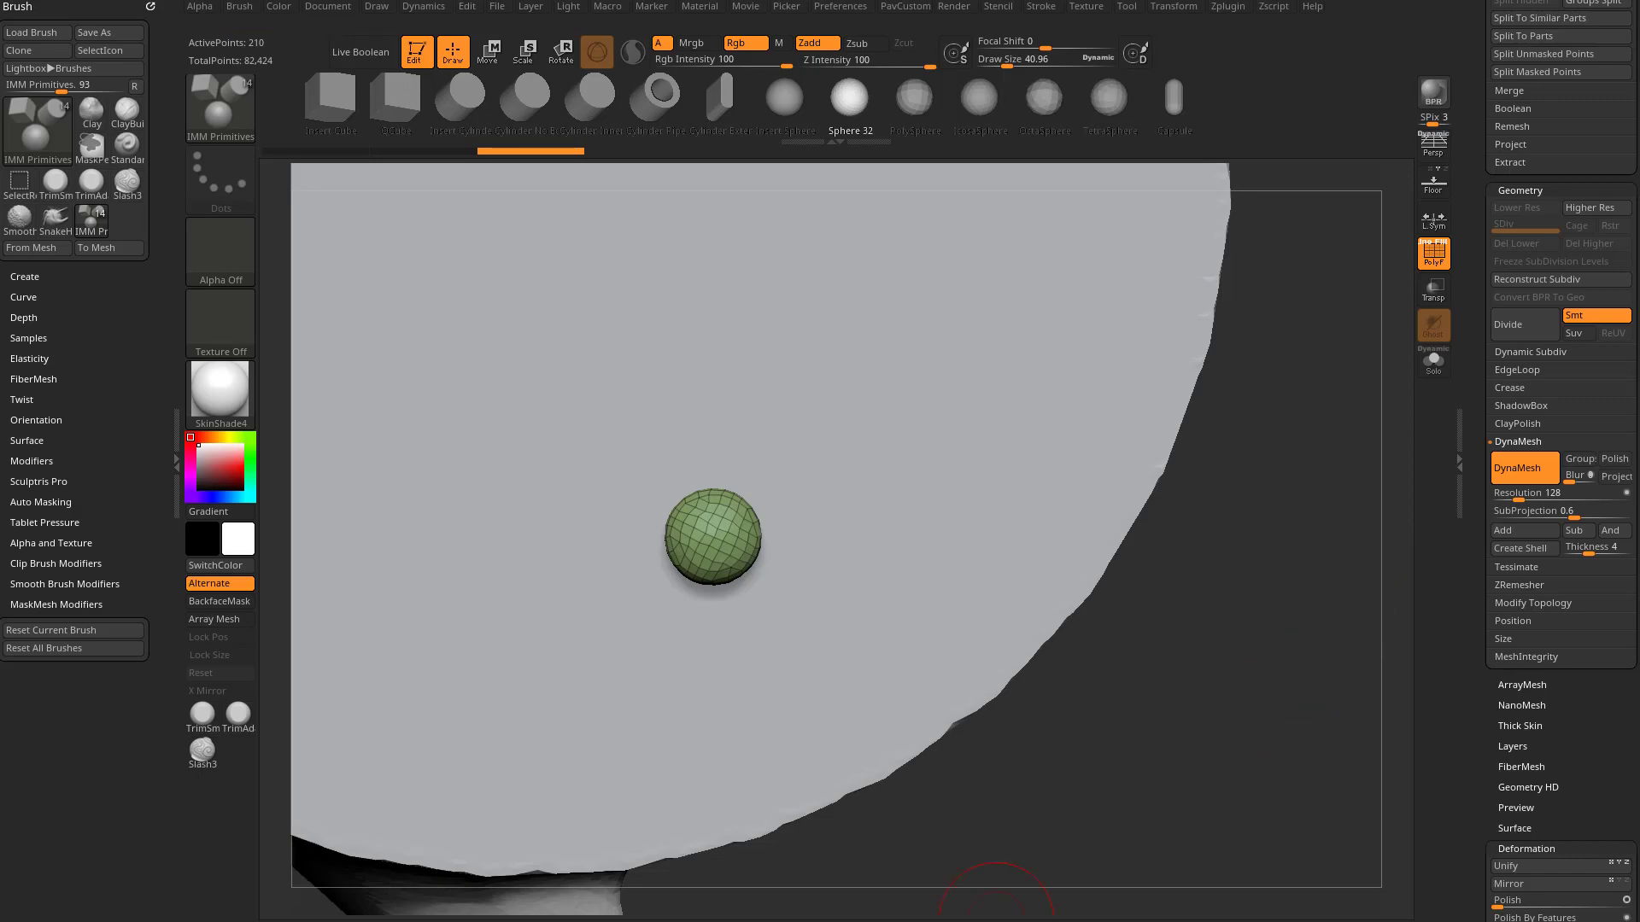
Switch to the YouTube browser window and look through the "Intro to ZBrush - New and Updated!" and "ZBrush for Ideation" playlists
drag(1213, 920, 1158, 48)
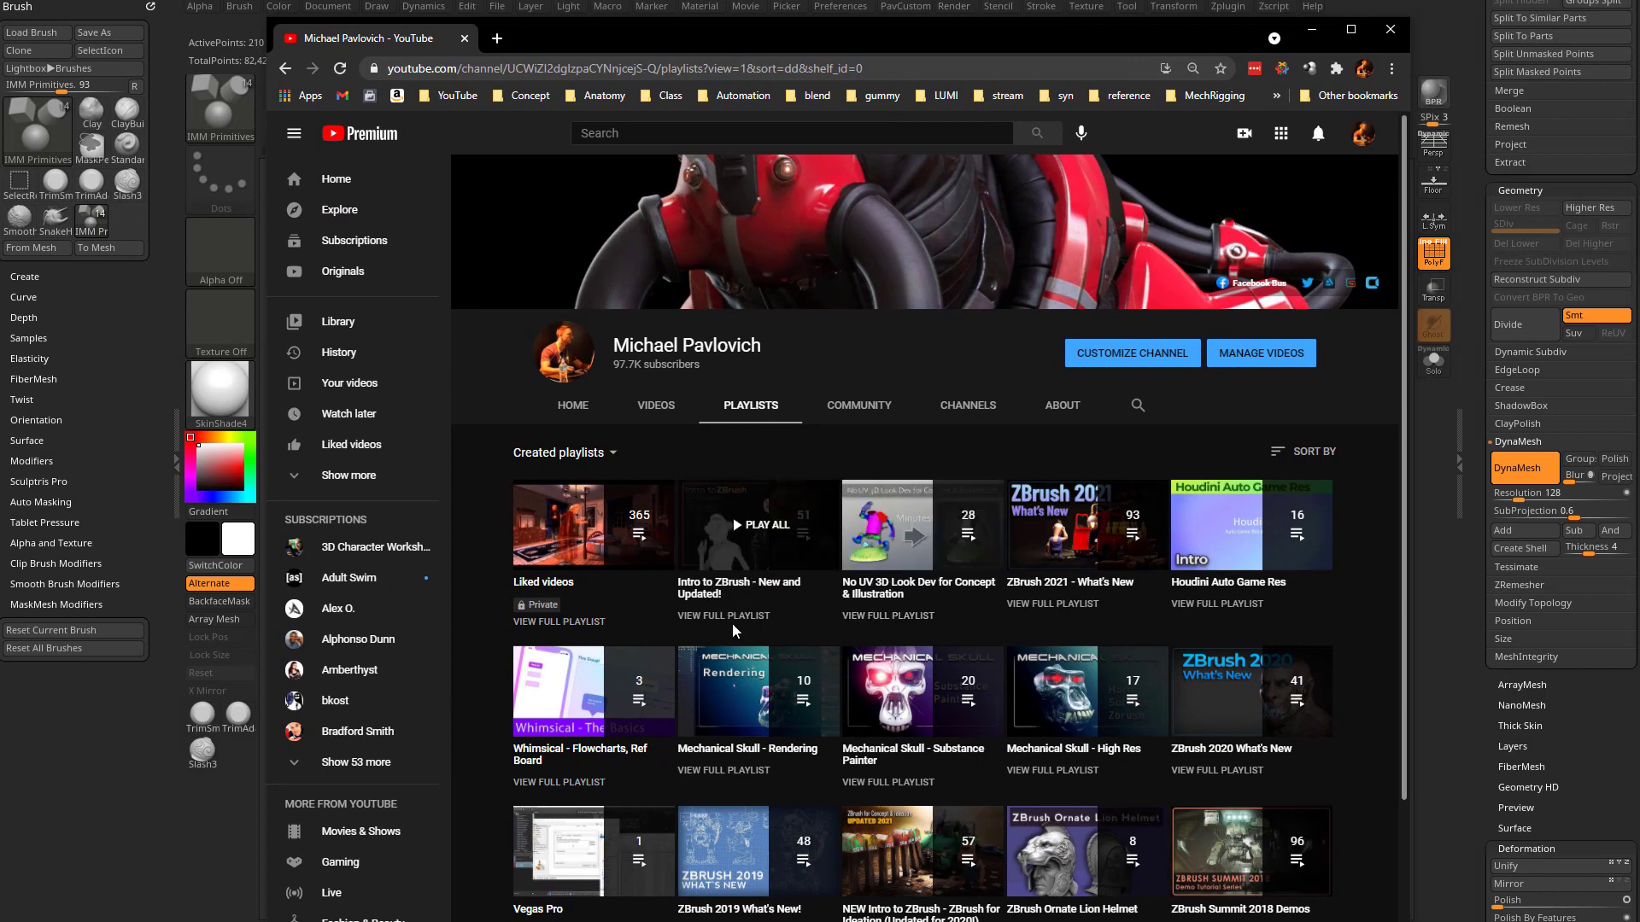
scroll(962, 674, down, 3)
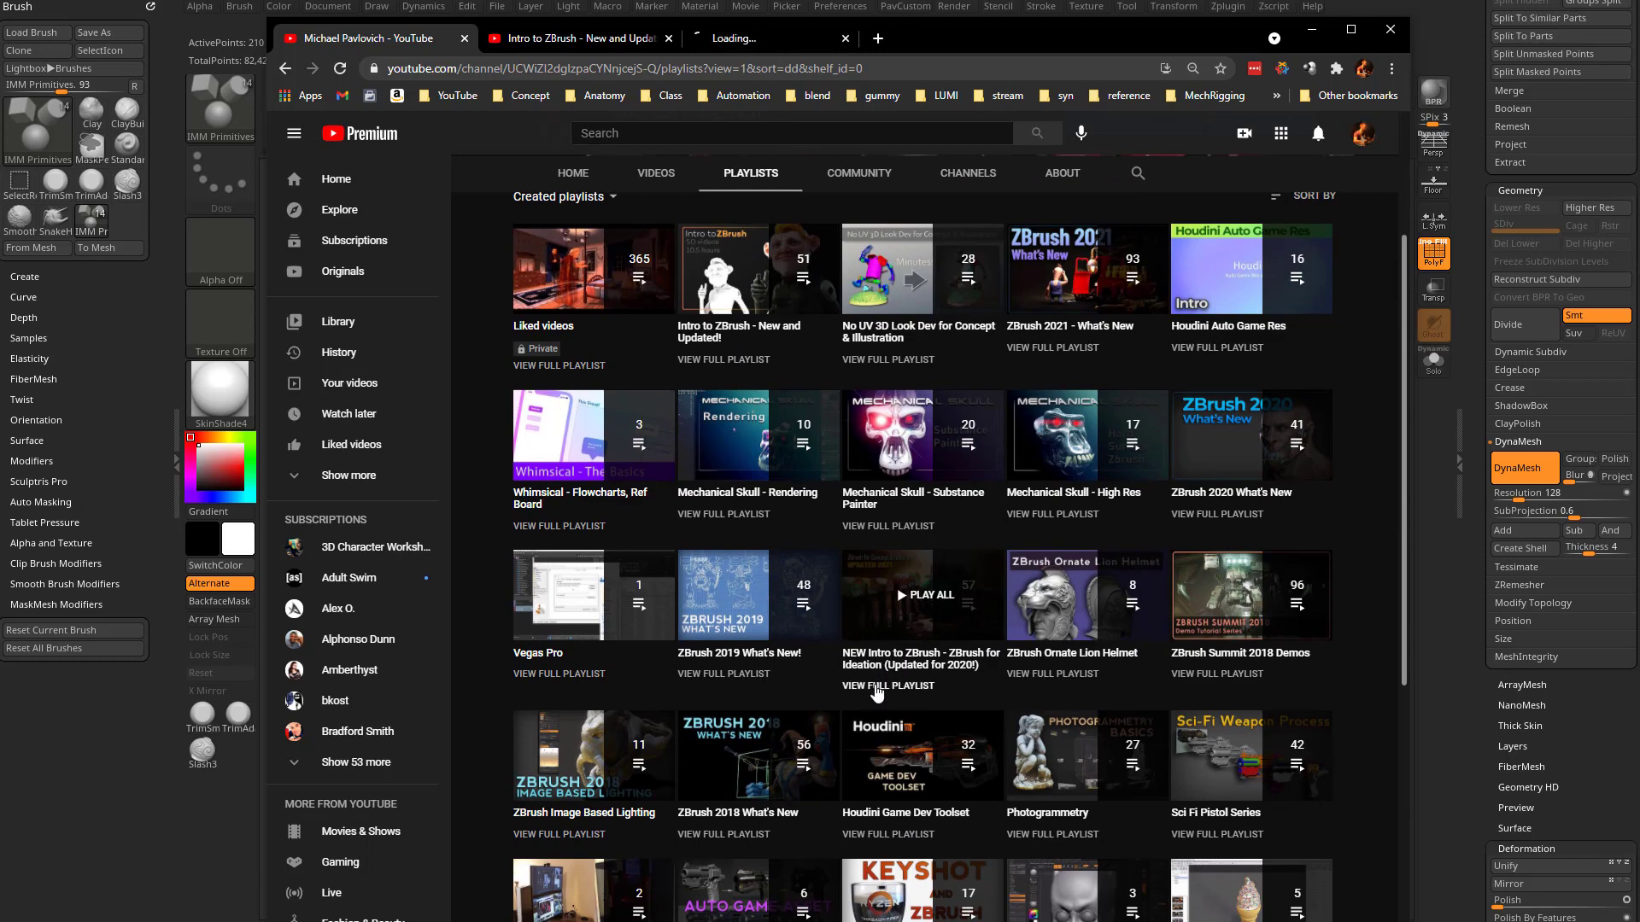
key(ctrl+Tab)
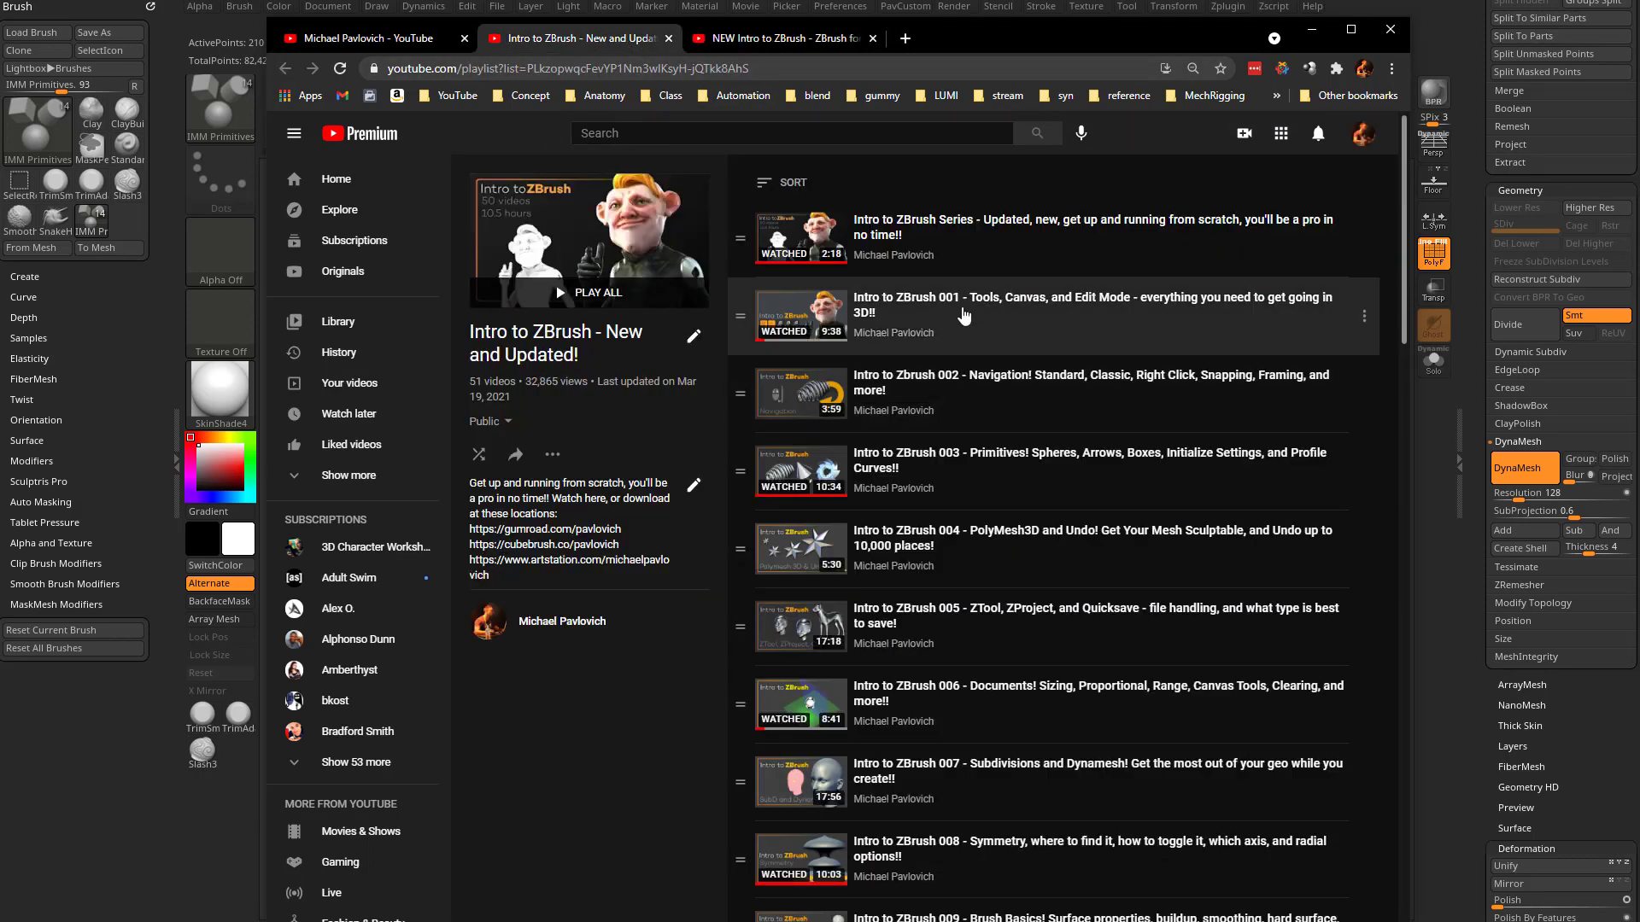
scroll(963, 316, down, 10)
key(ctrl+Tab)
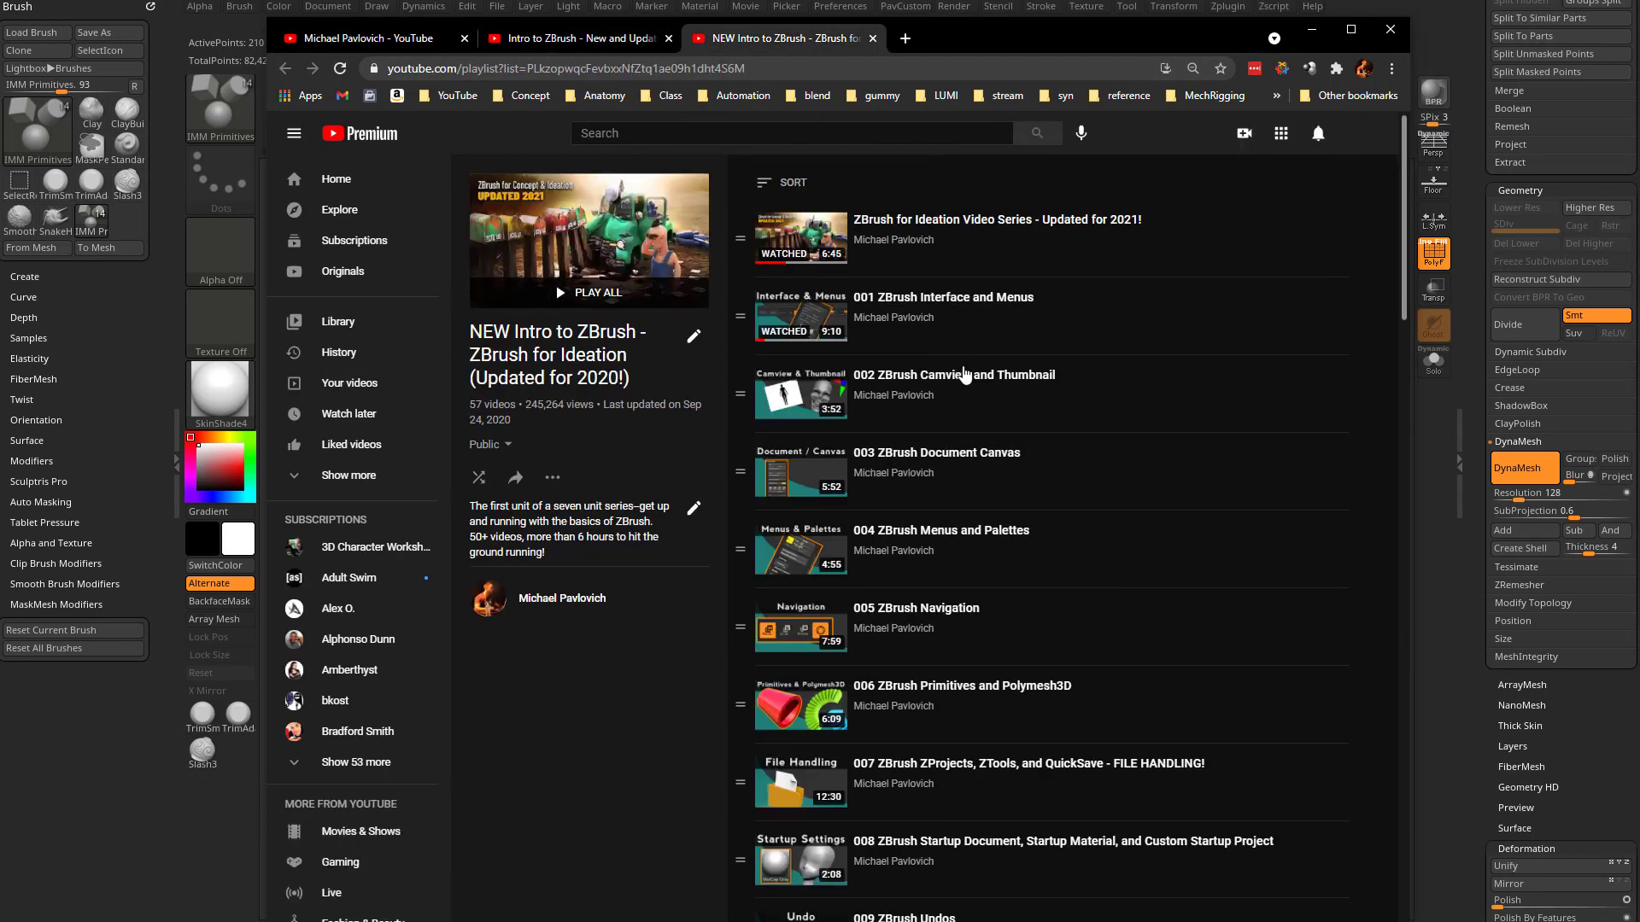
scroll(974, 390, down, 8)
key(ctrl+shift+Tab)
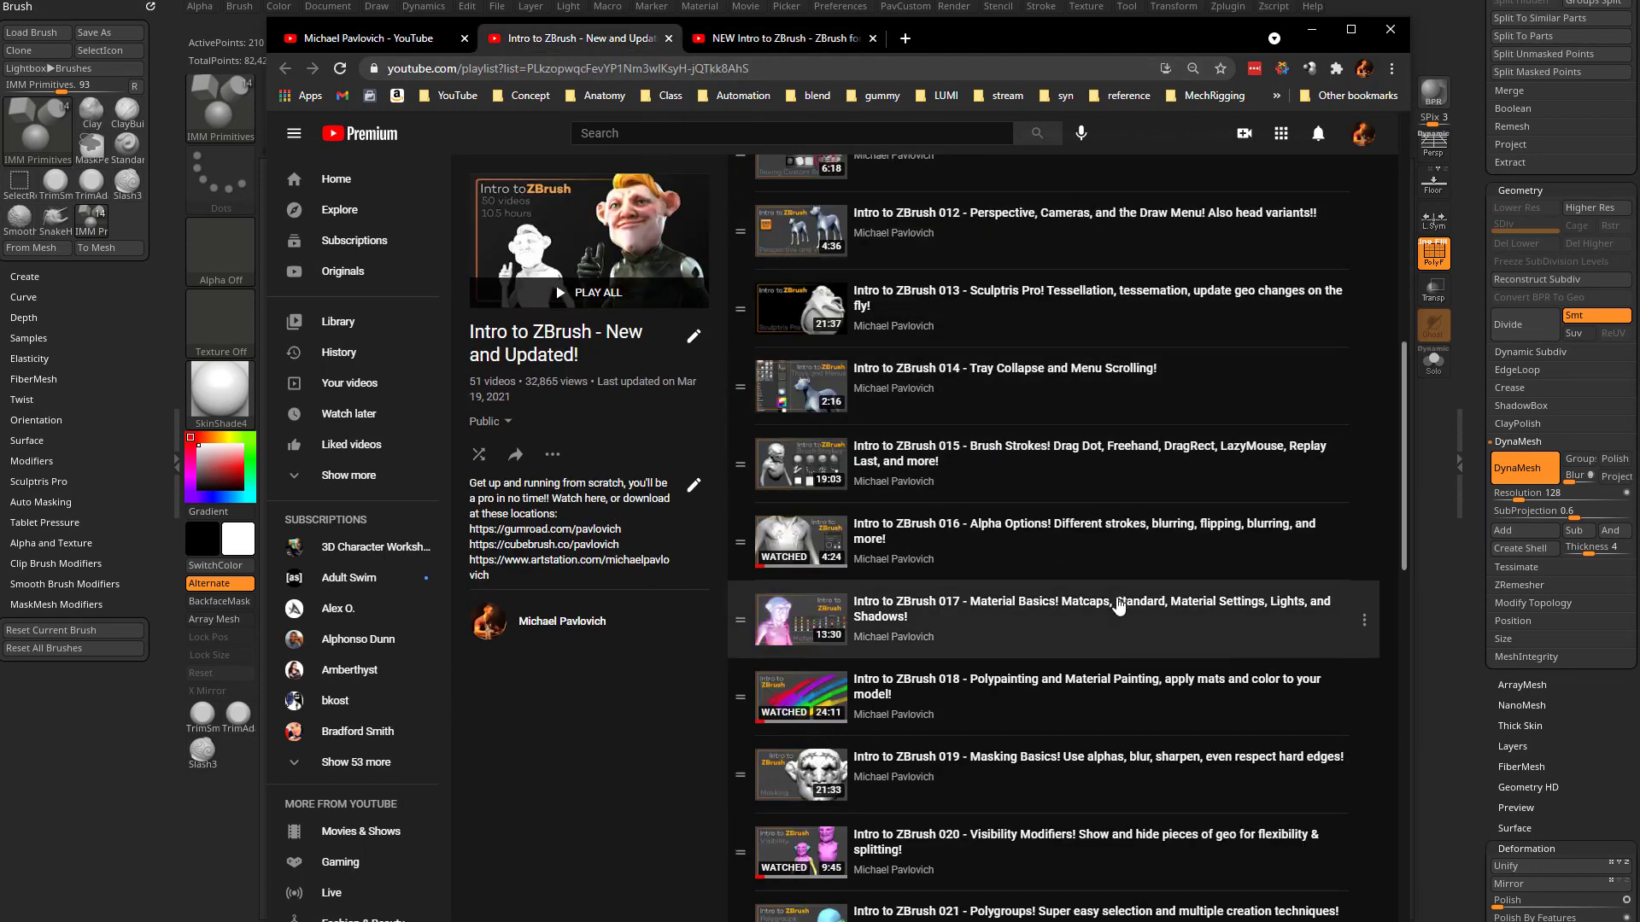
Search the first playlist page for "dynam" and the ZBrush for Ideation playlist page for "dynamesh"
key(ctrl+f)
text(dynam)
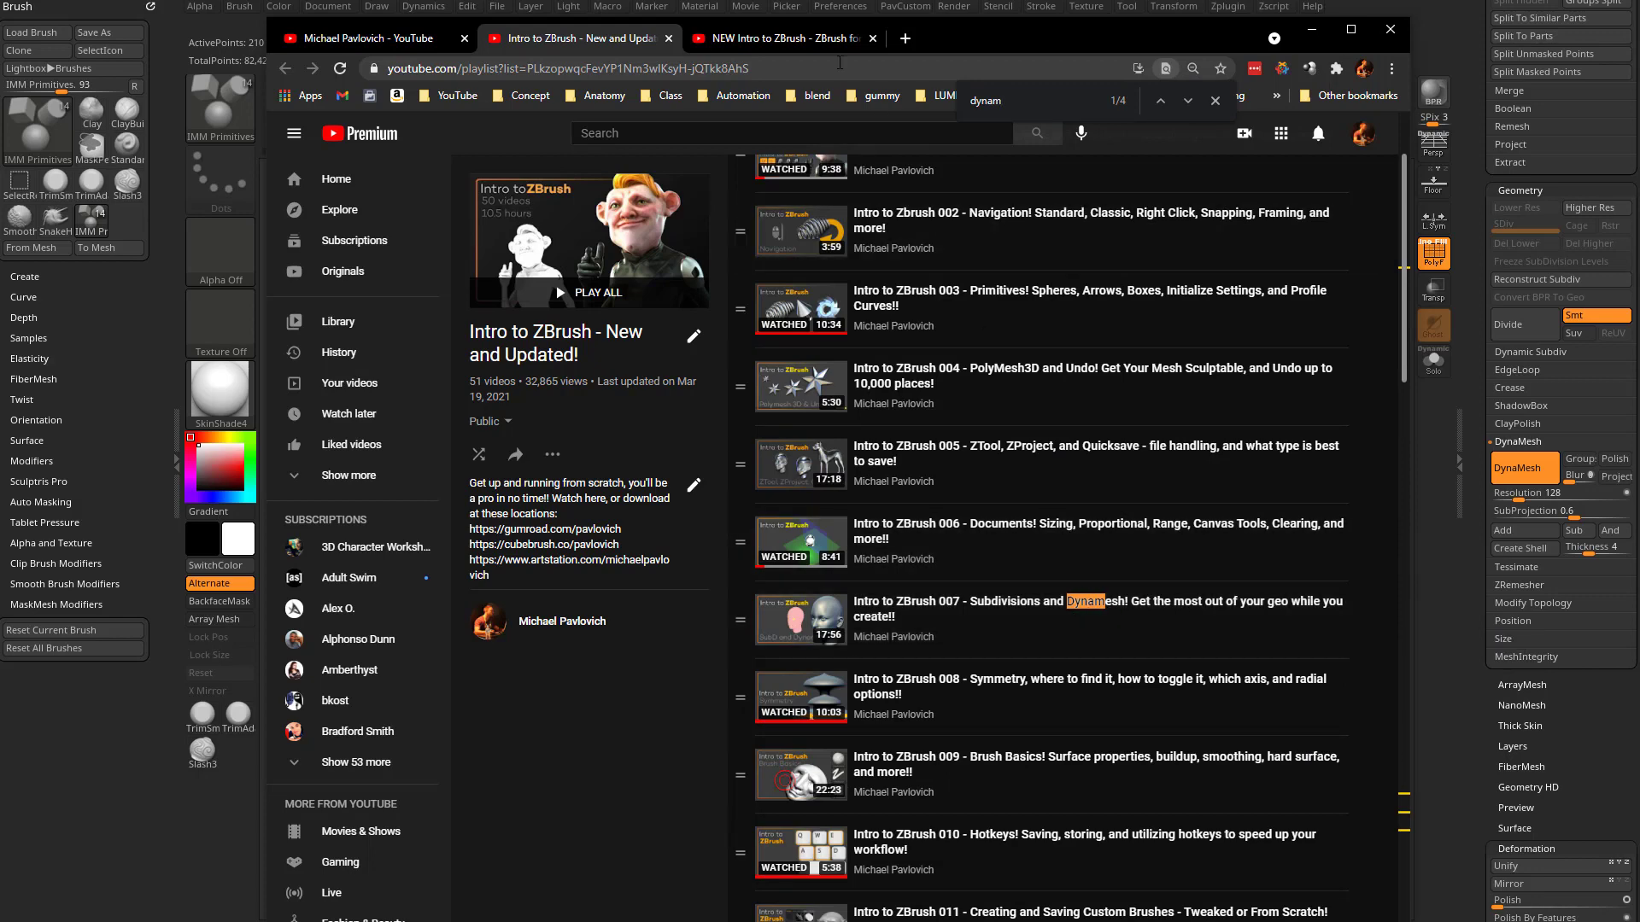
click(786, 43)
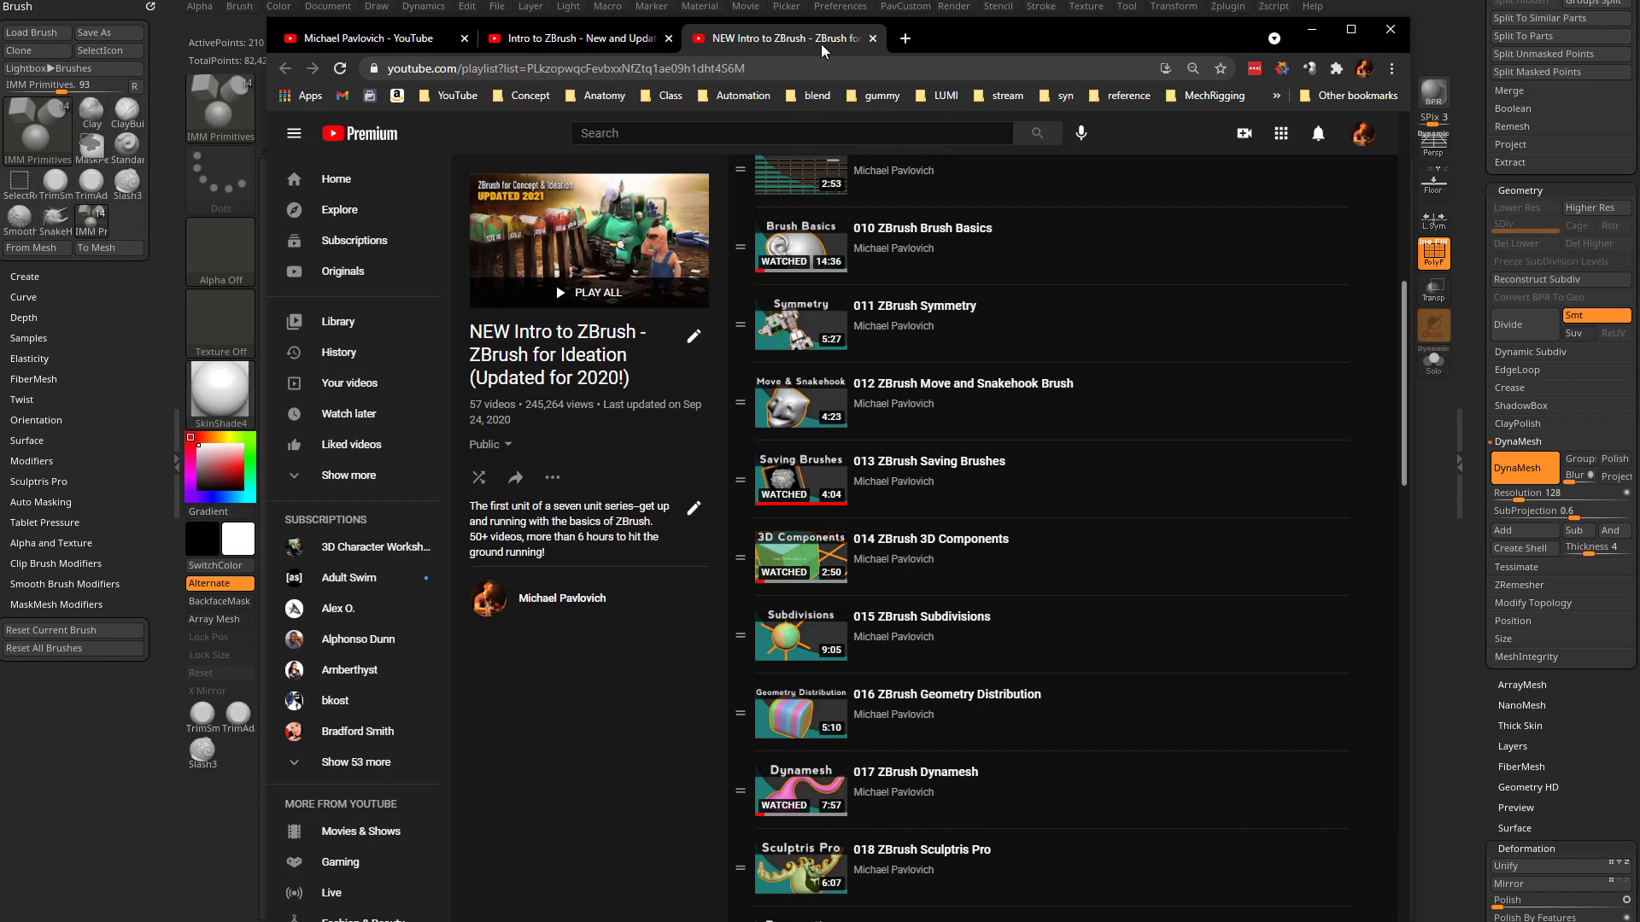
key(ctrl+f)
text(dynamesh)
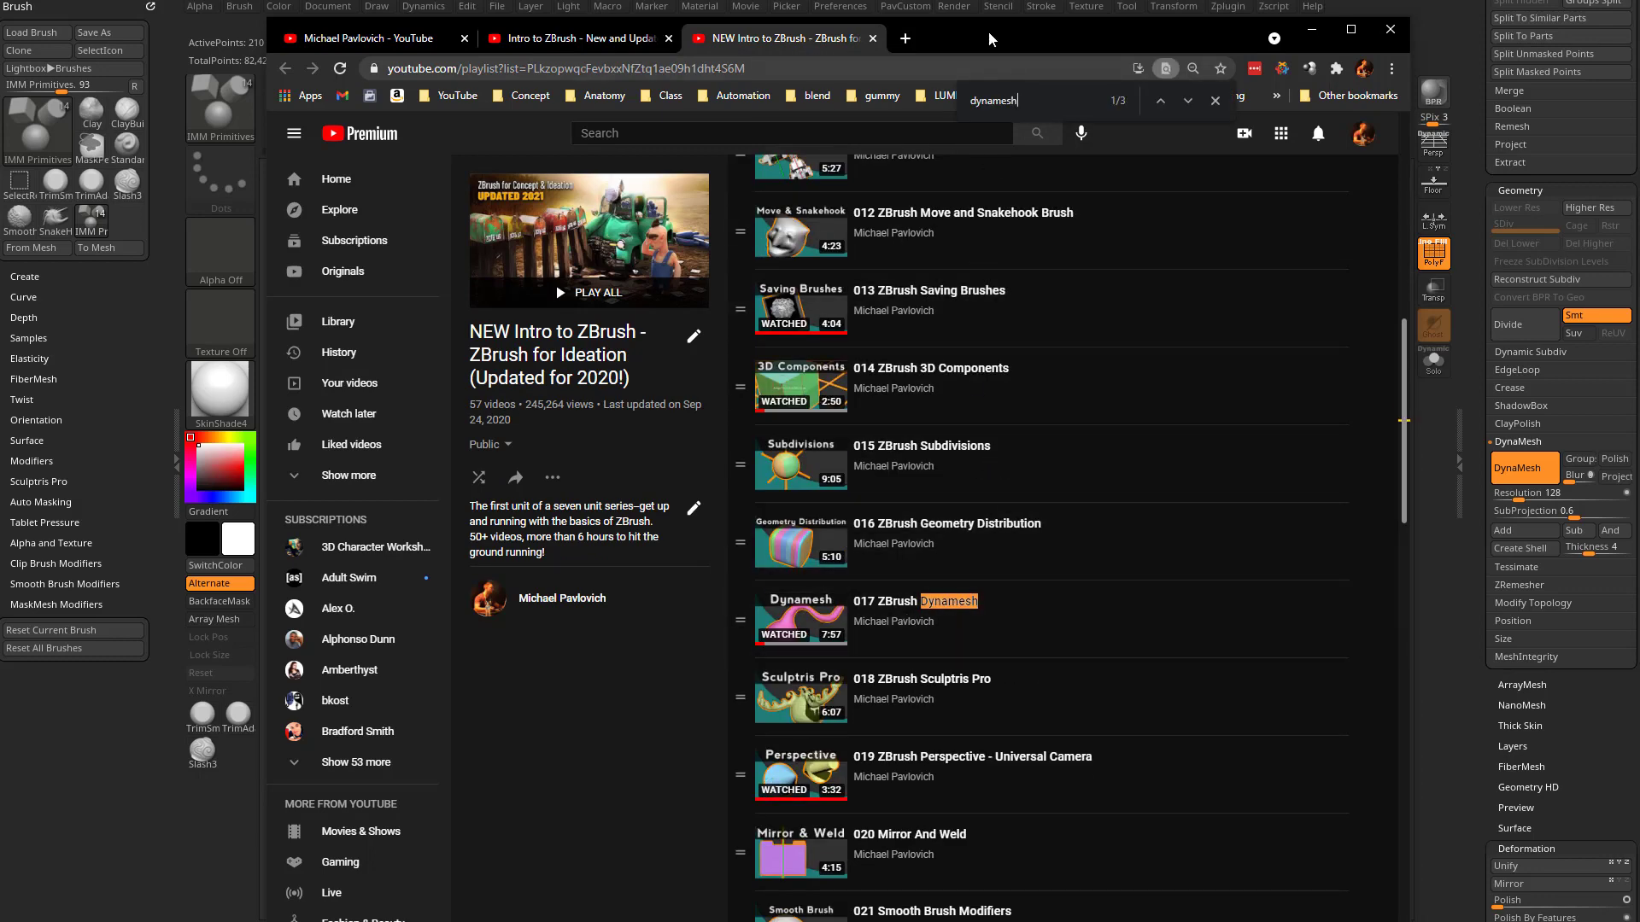
Return to ZBrush, choose the Move brush at a draw size of about 22, and update the small sphere's DynaMesh
key(alt+Tab)
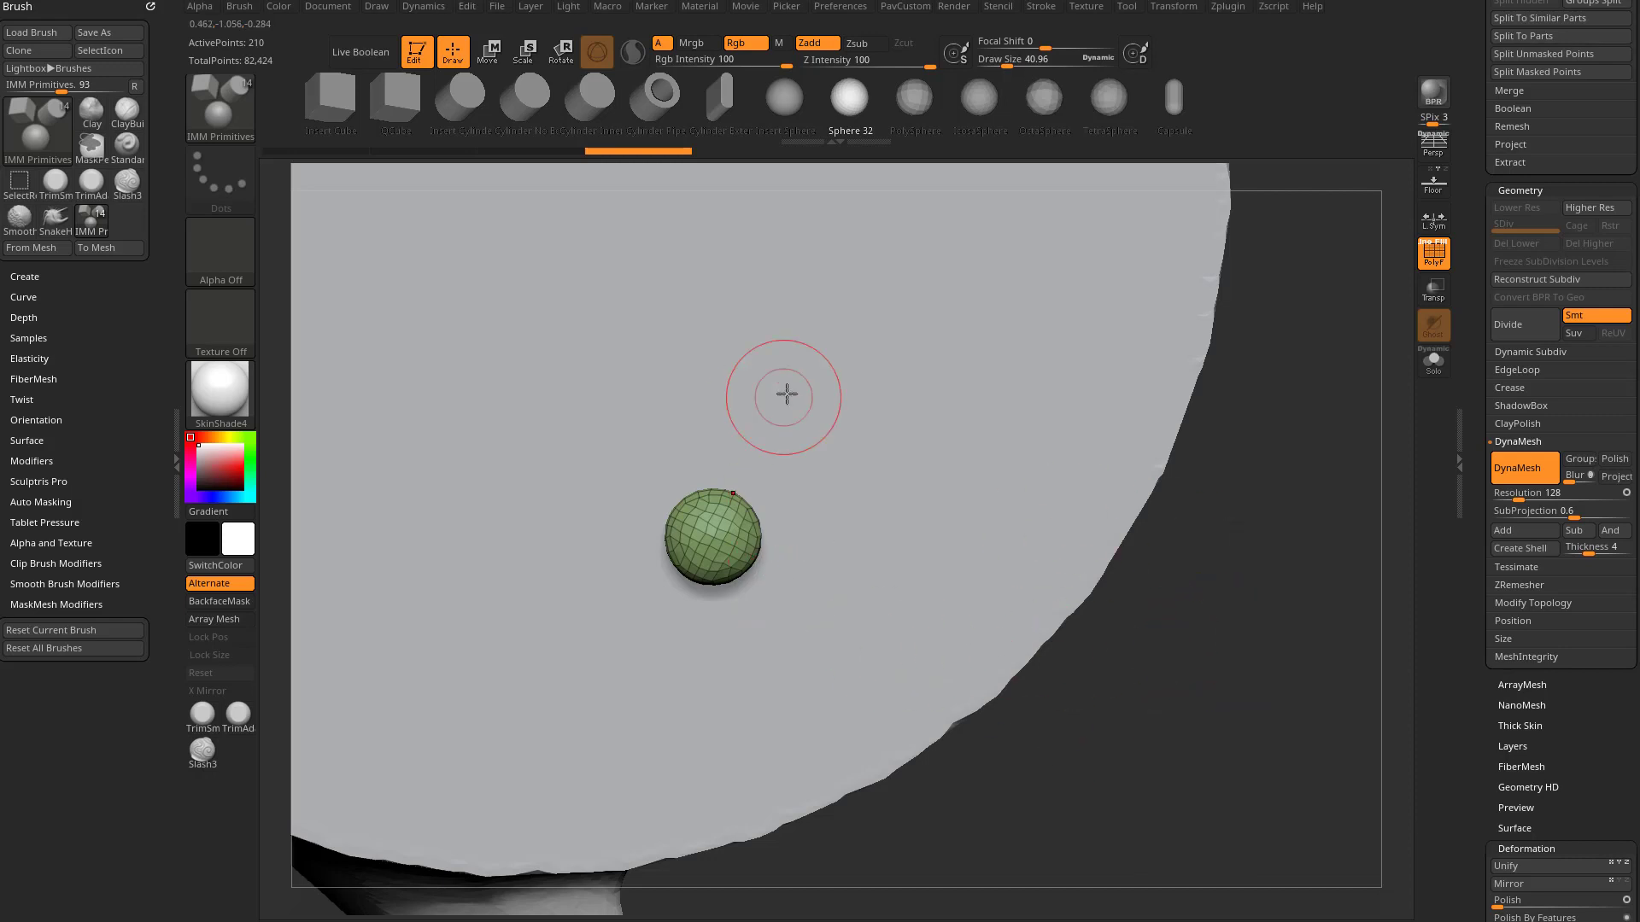
mouse_move(1232, 585)
alt+mouse_down()
mouse_move(1238, 570)
mouse_move(1259, 589)
mouse_move(1102, 523)
alt+mouse_up()
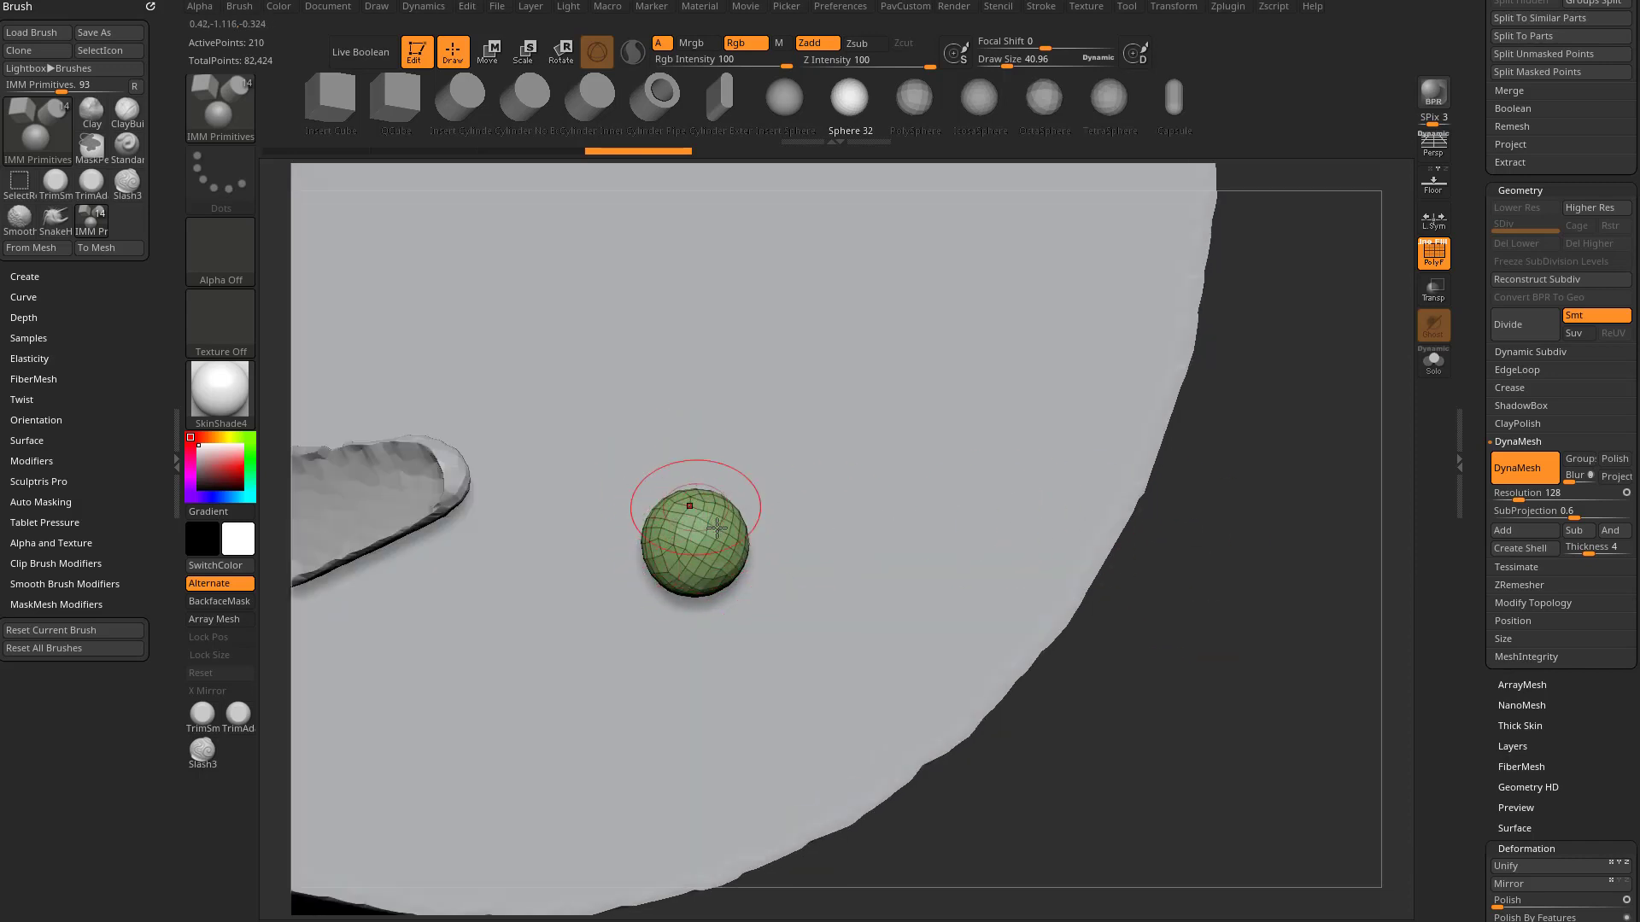
drag(1136, 649, 1257, 703)
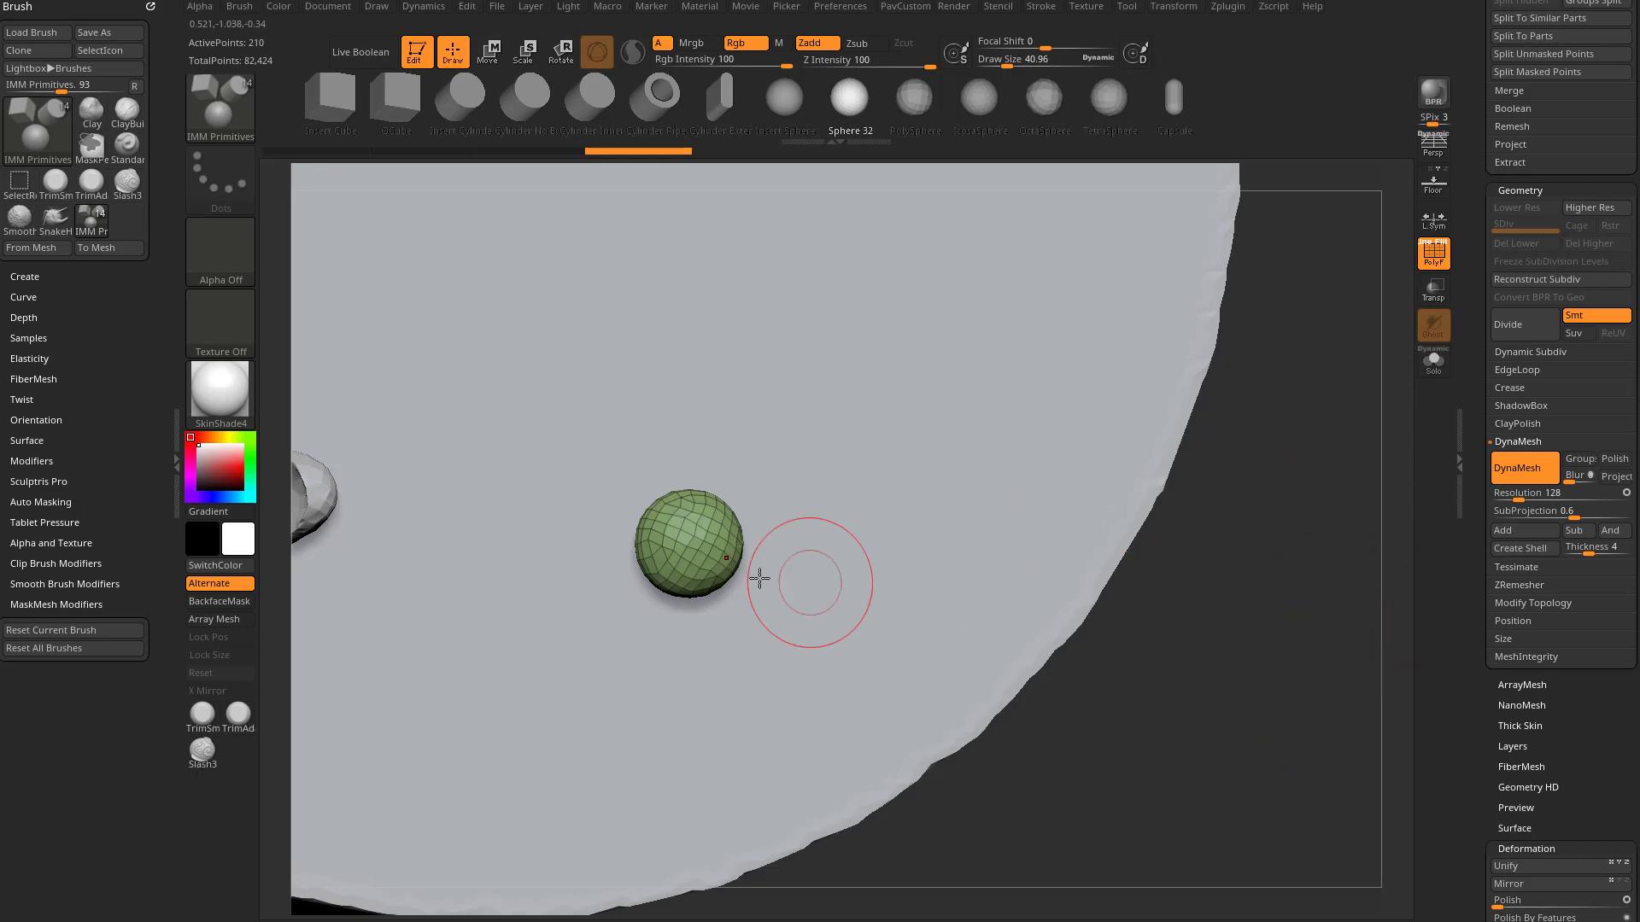
drag(1252, 509, 1375, 517)
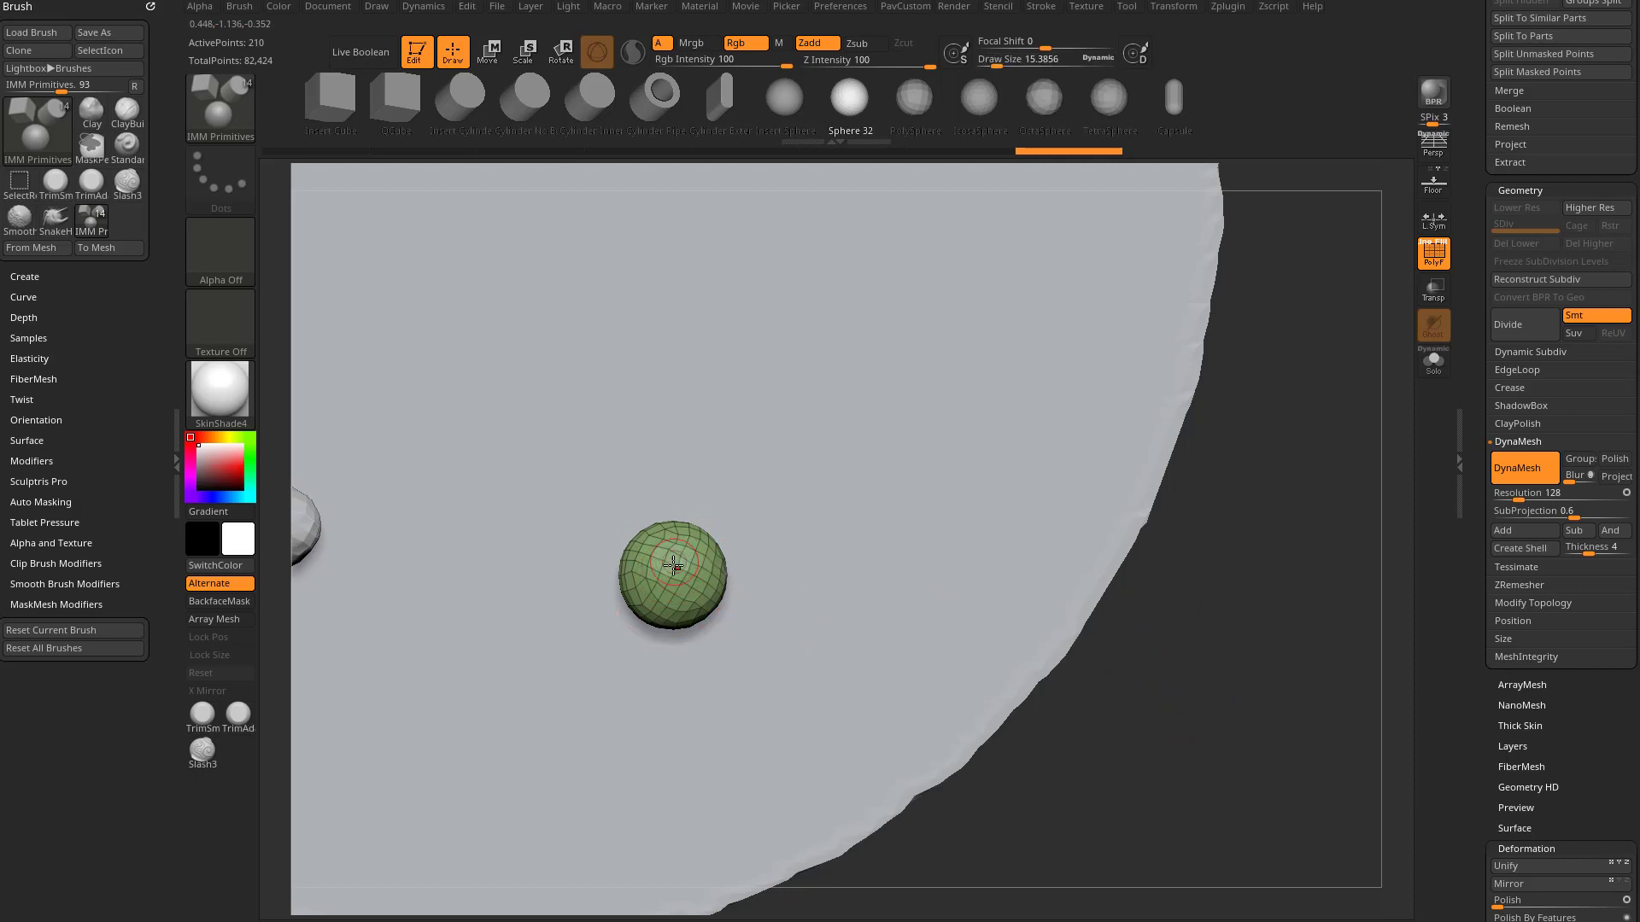
key(shift)
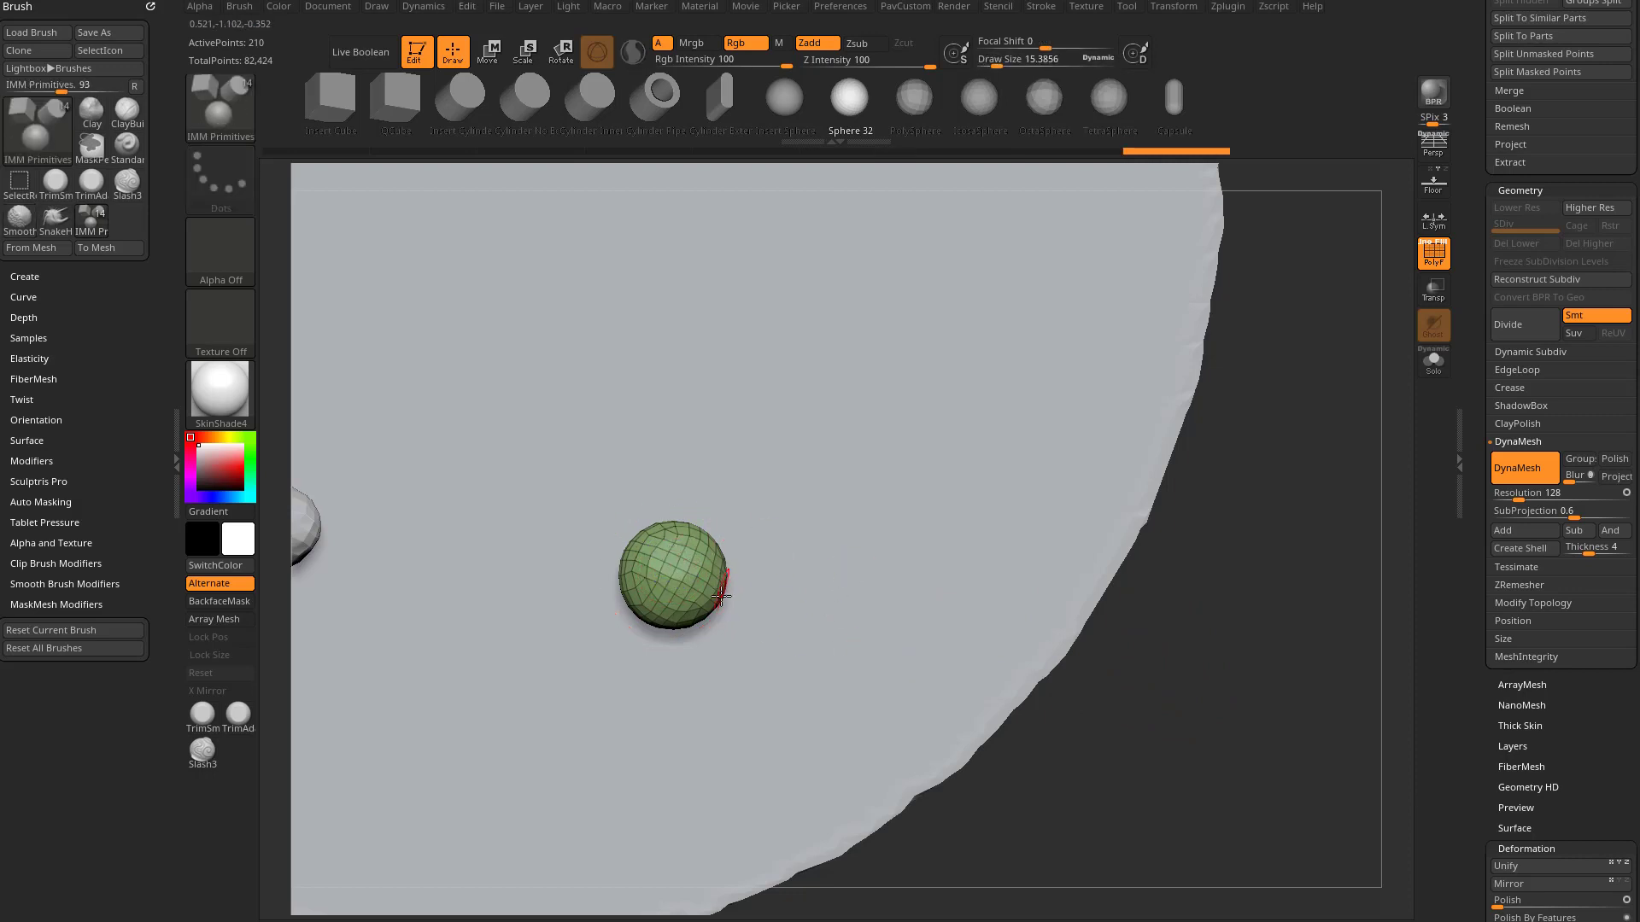
key(s)
drag(666, 557, 672, 557)
key(b)
key(m)
key(v)
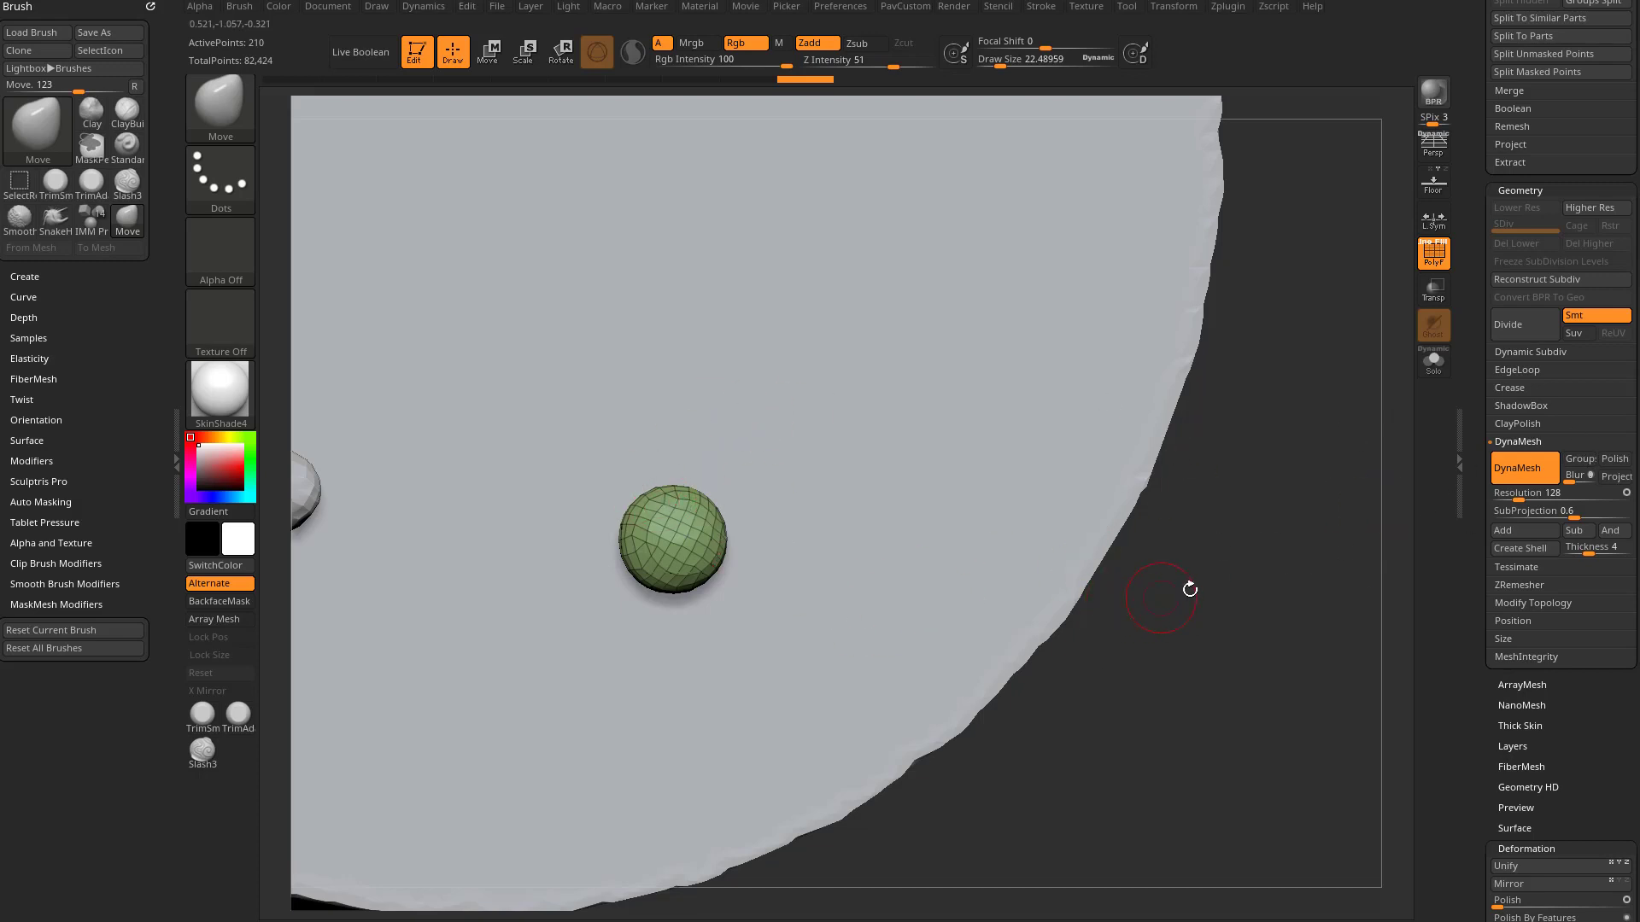
ctrl+drag(1257, 489, 1286, 686)
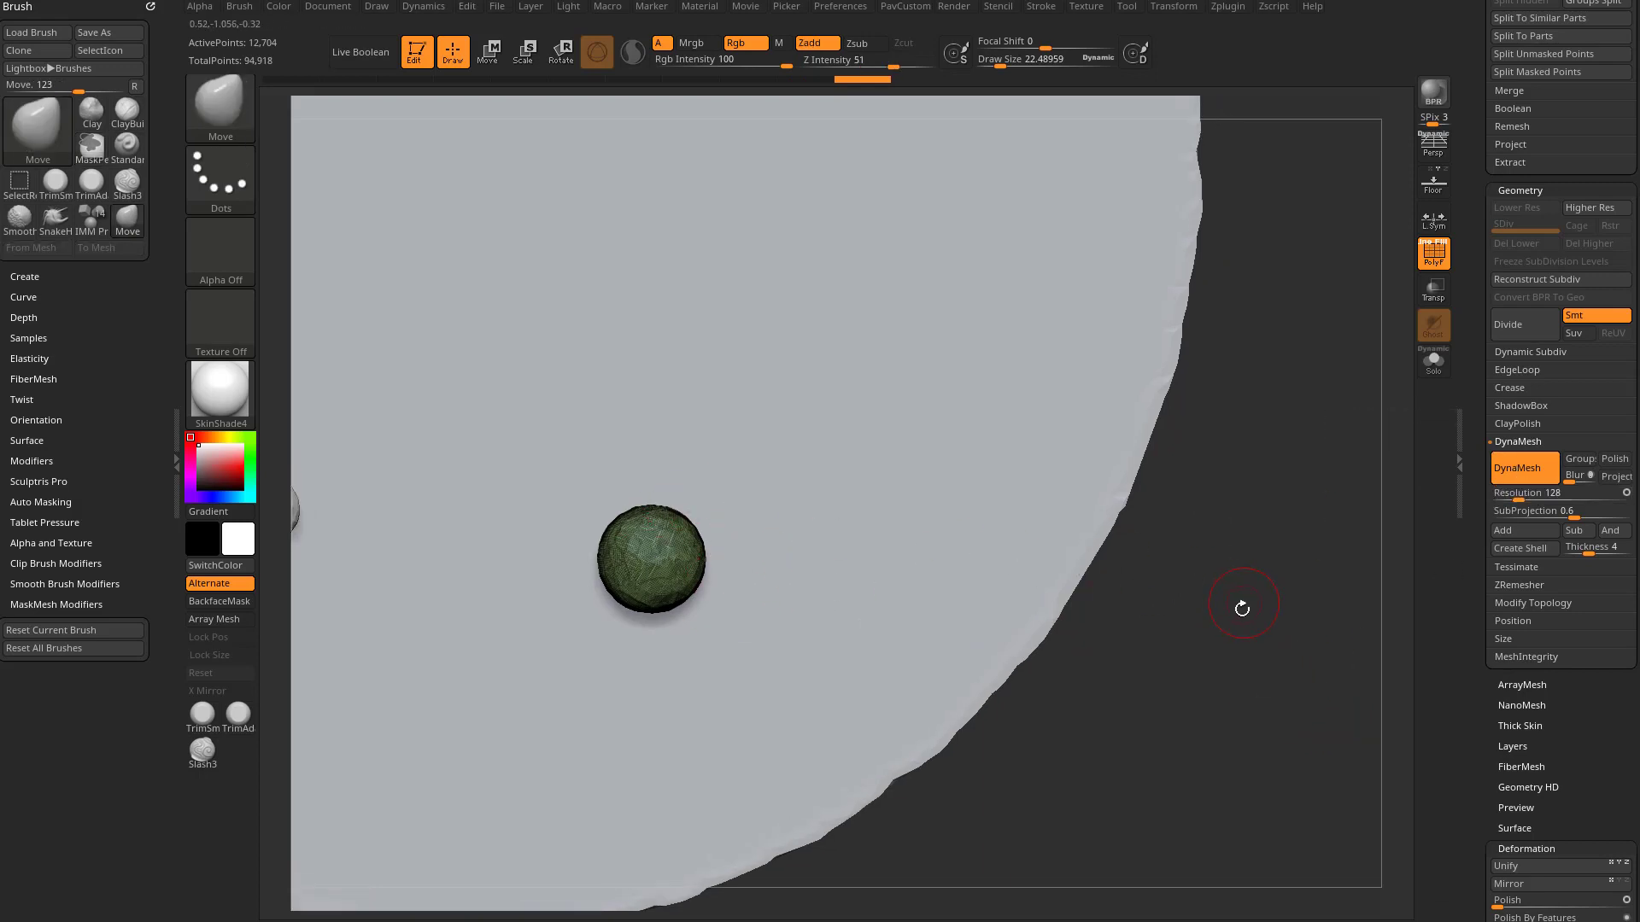
Select the cylinder, nudge its top face with the Move brush, and update its DynaMesh
alt+click(965, 563)
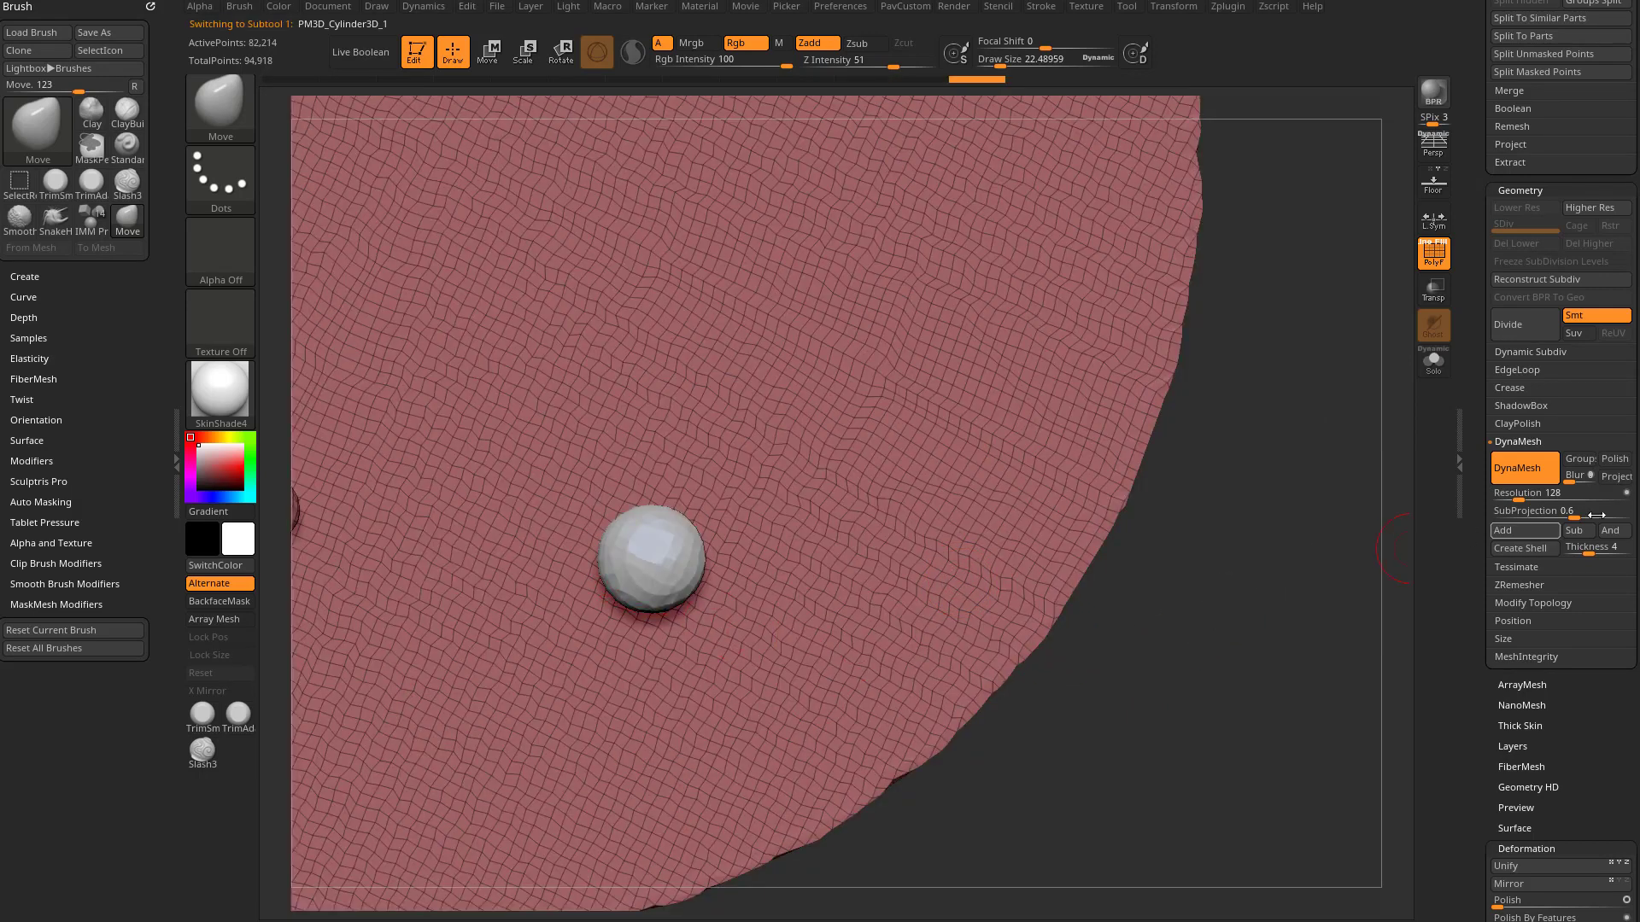
drag(1031, 536, 938, 493)
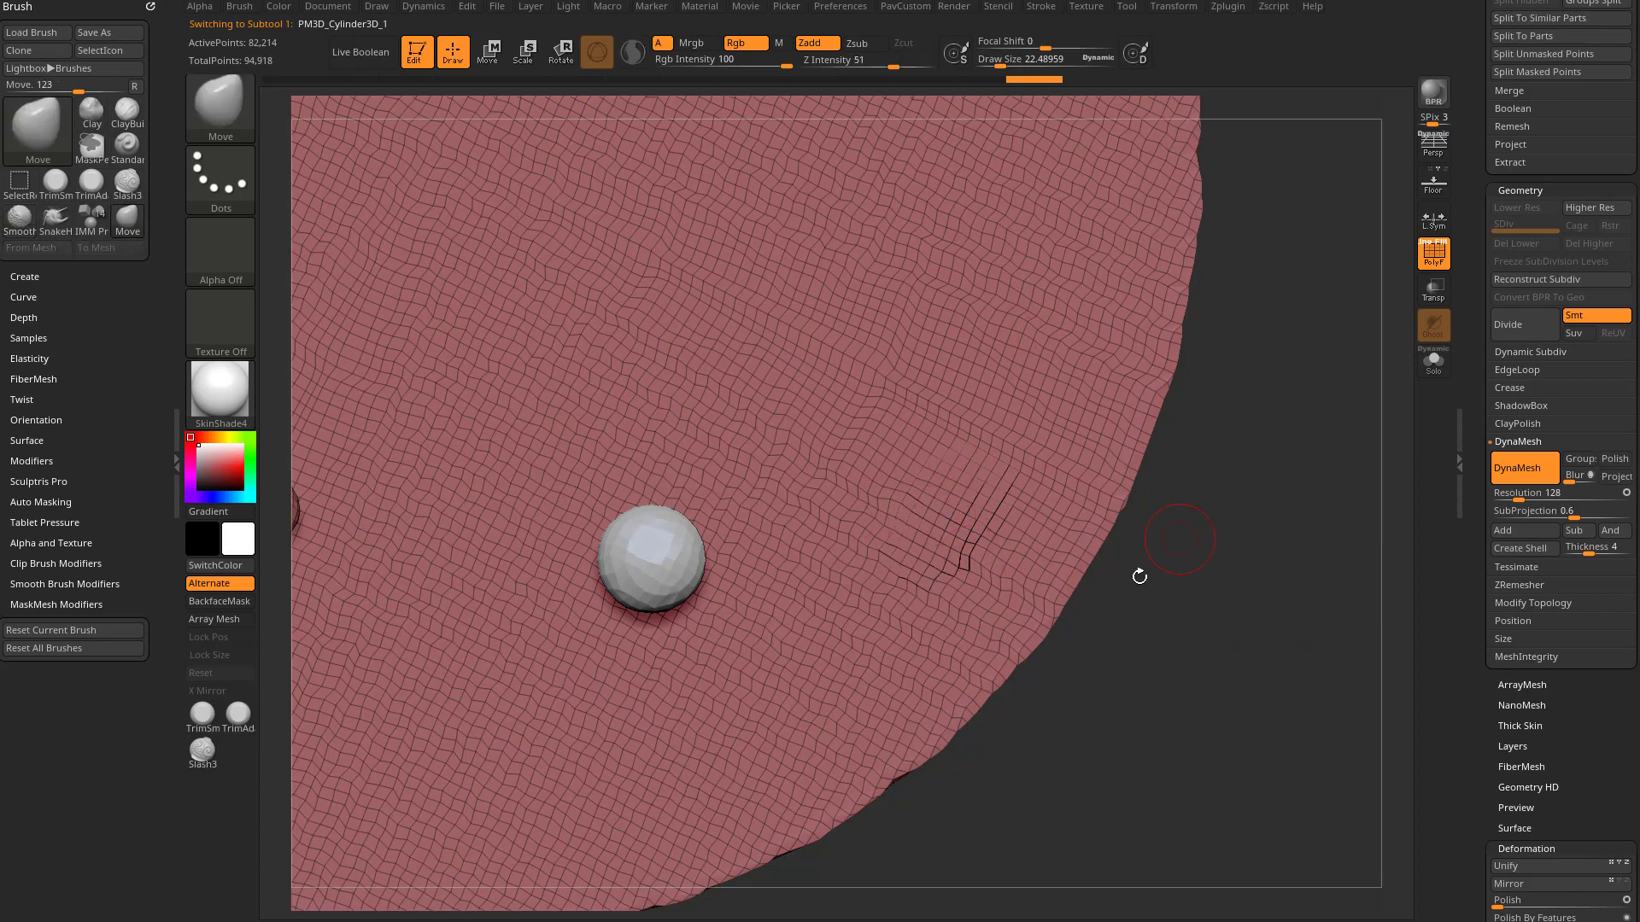
key(ctrl+z)
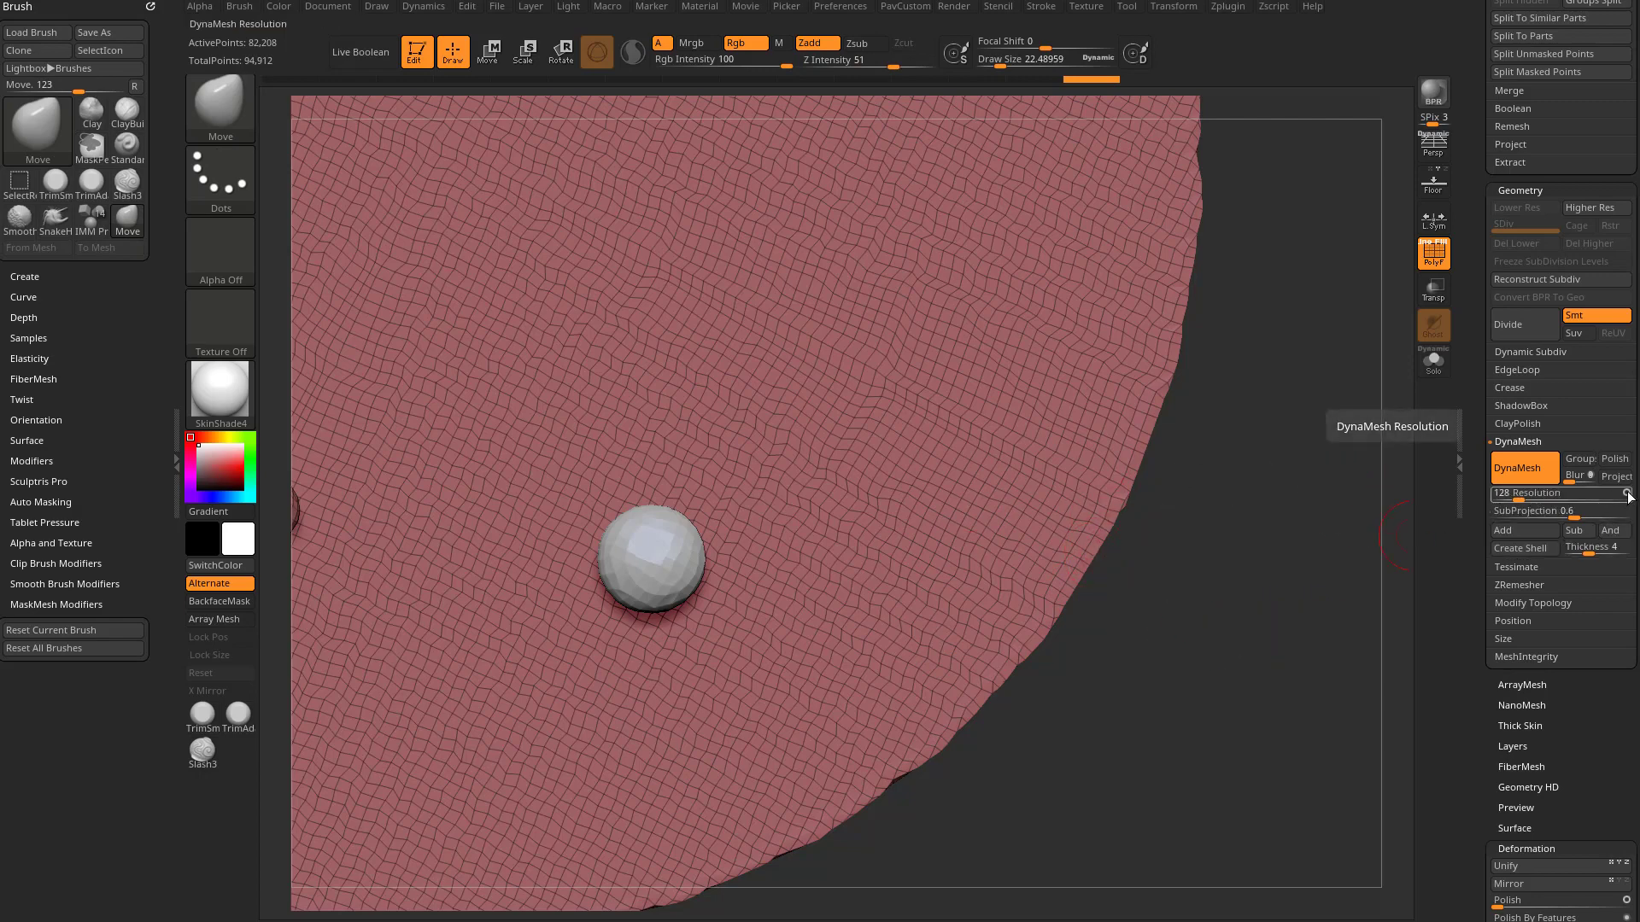
Select the small sphere and update its DynaMesh with the Resolution option in filled-dot mode
alt+click(652, 551)
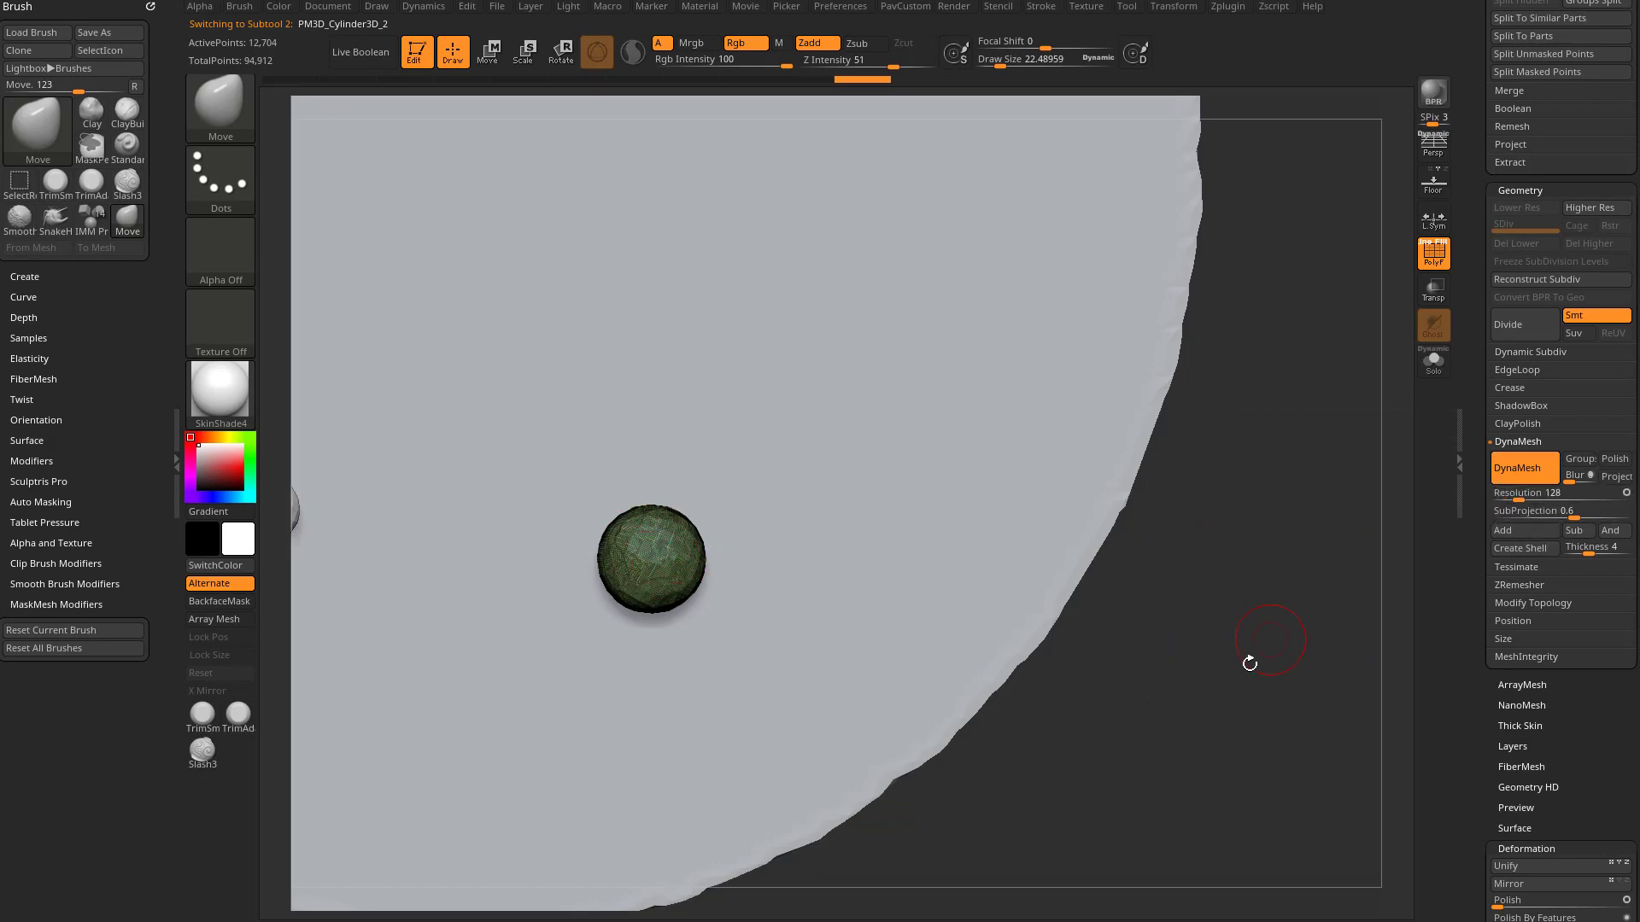
drag(1302, 646, 1386, 539)
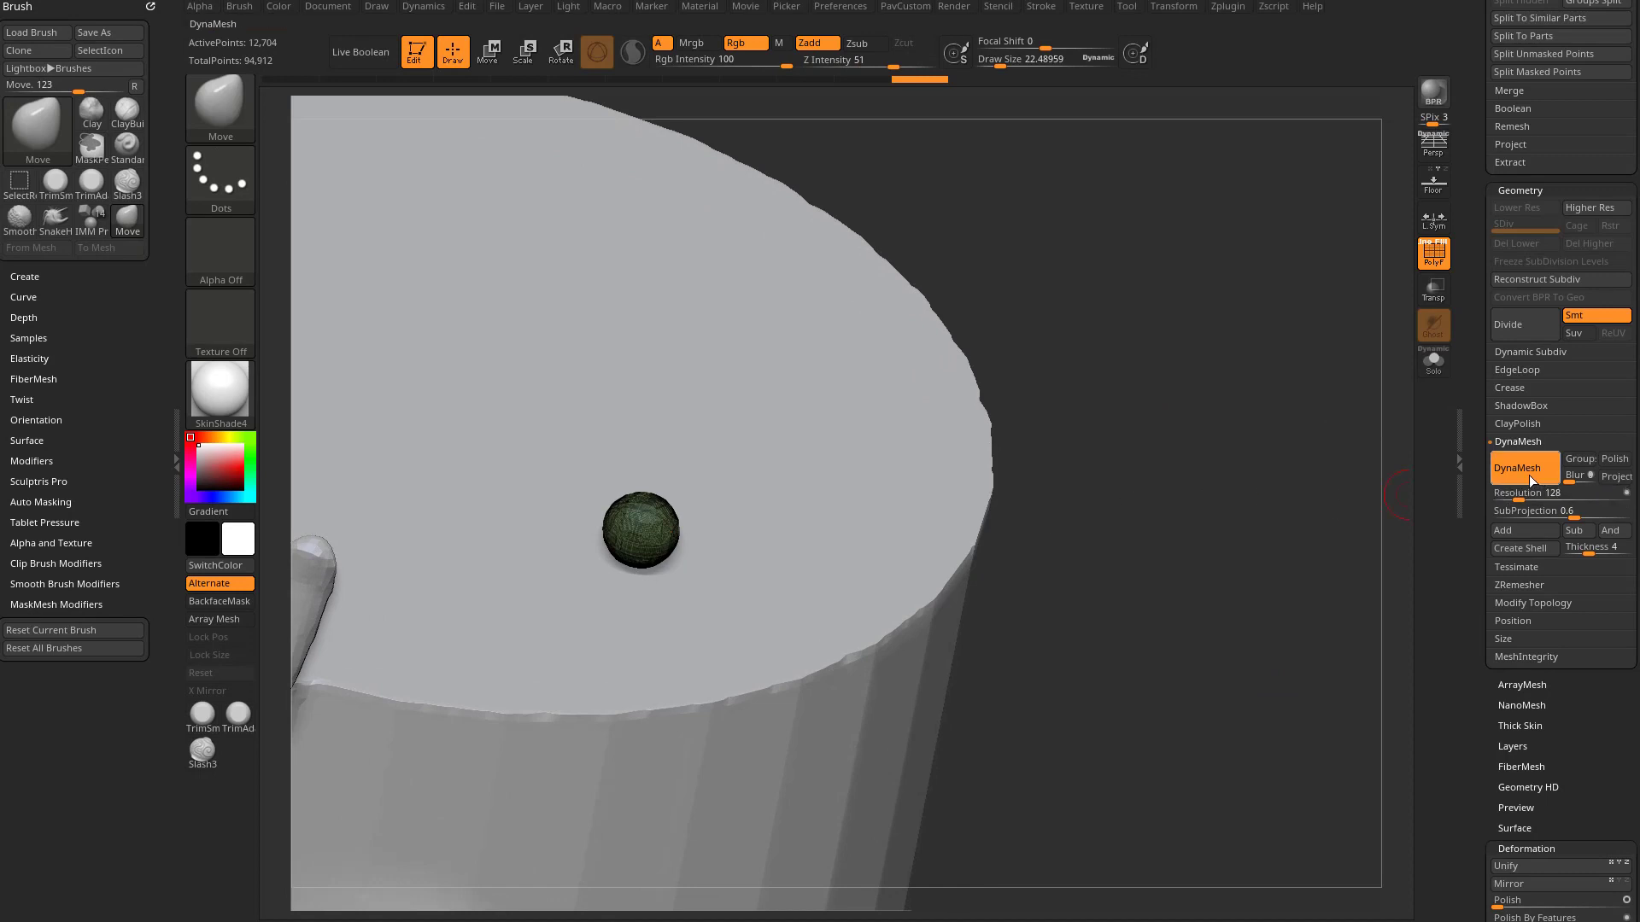
drag(1350, 478, 1152, 421)
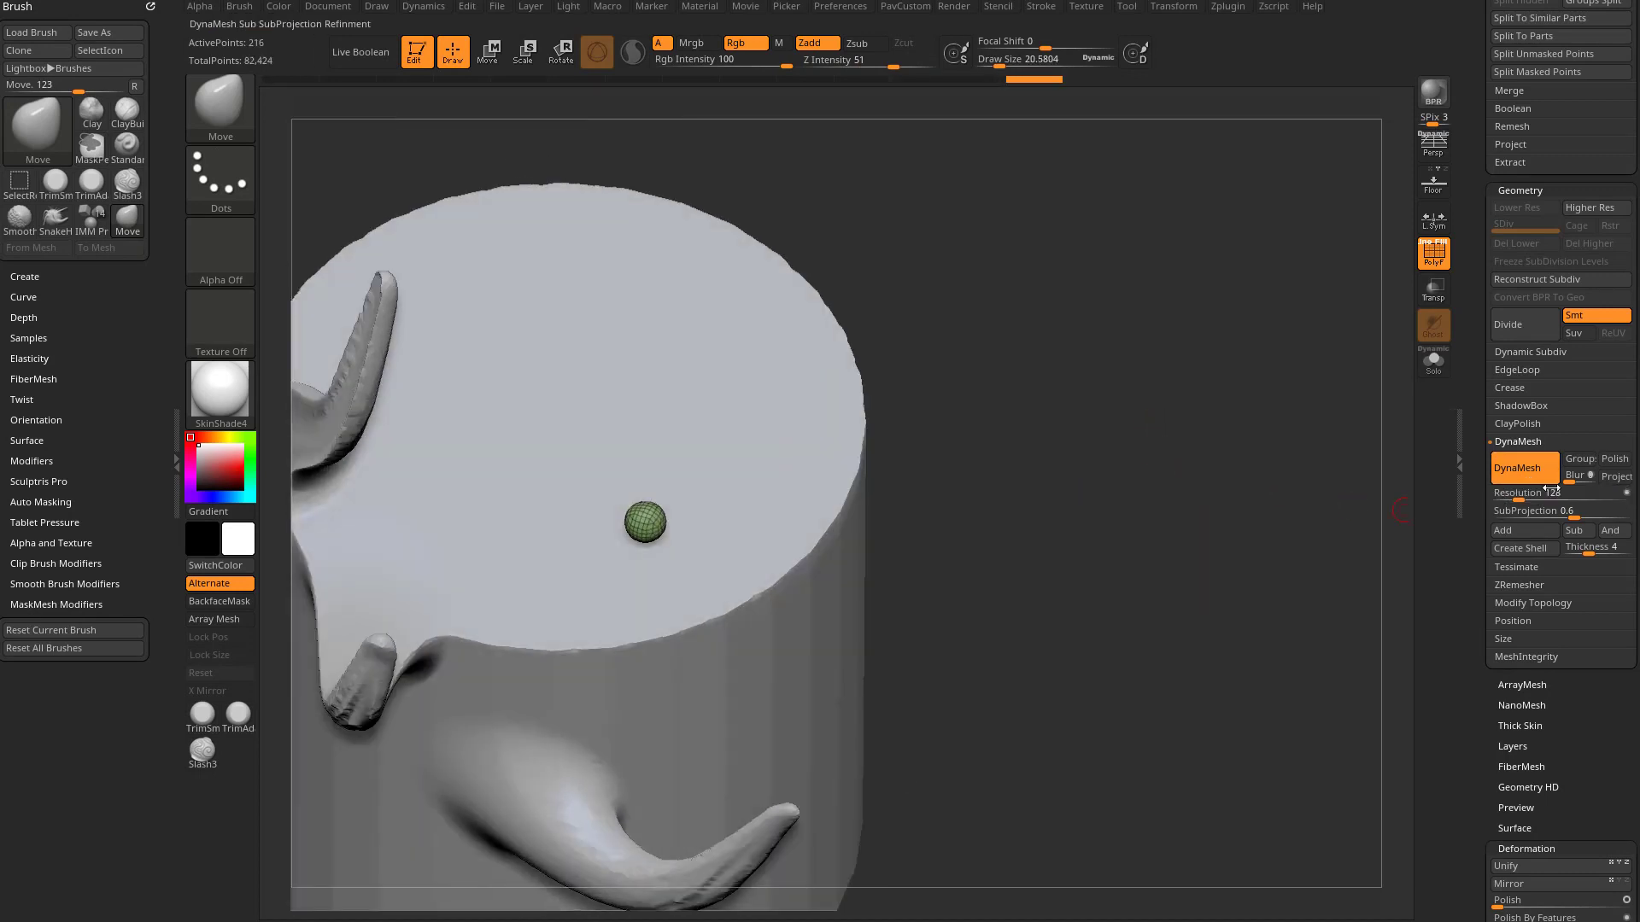
Switch the DynaMesh Resolution option to open-circle mode, smooth the small sphere lightly, and update its DynaMesh
mouse_move(1186, 525)
alt+mouse_down()
mouse_move(1213, 548)
mouse_move(1309, 527)
mouse_move(1245, 553)
mouse_move(1166, 538)
alt+mouse_up()
click(1628, 493)
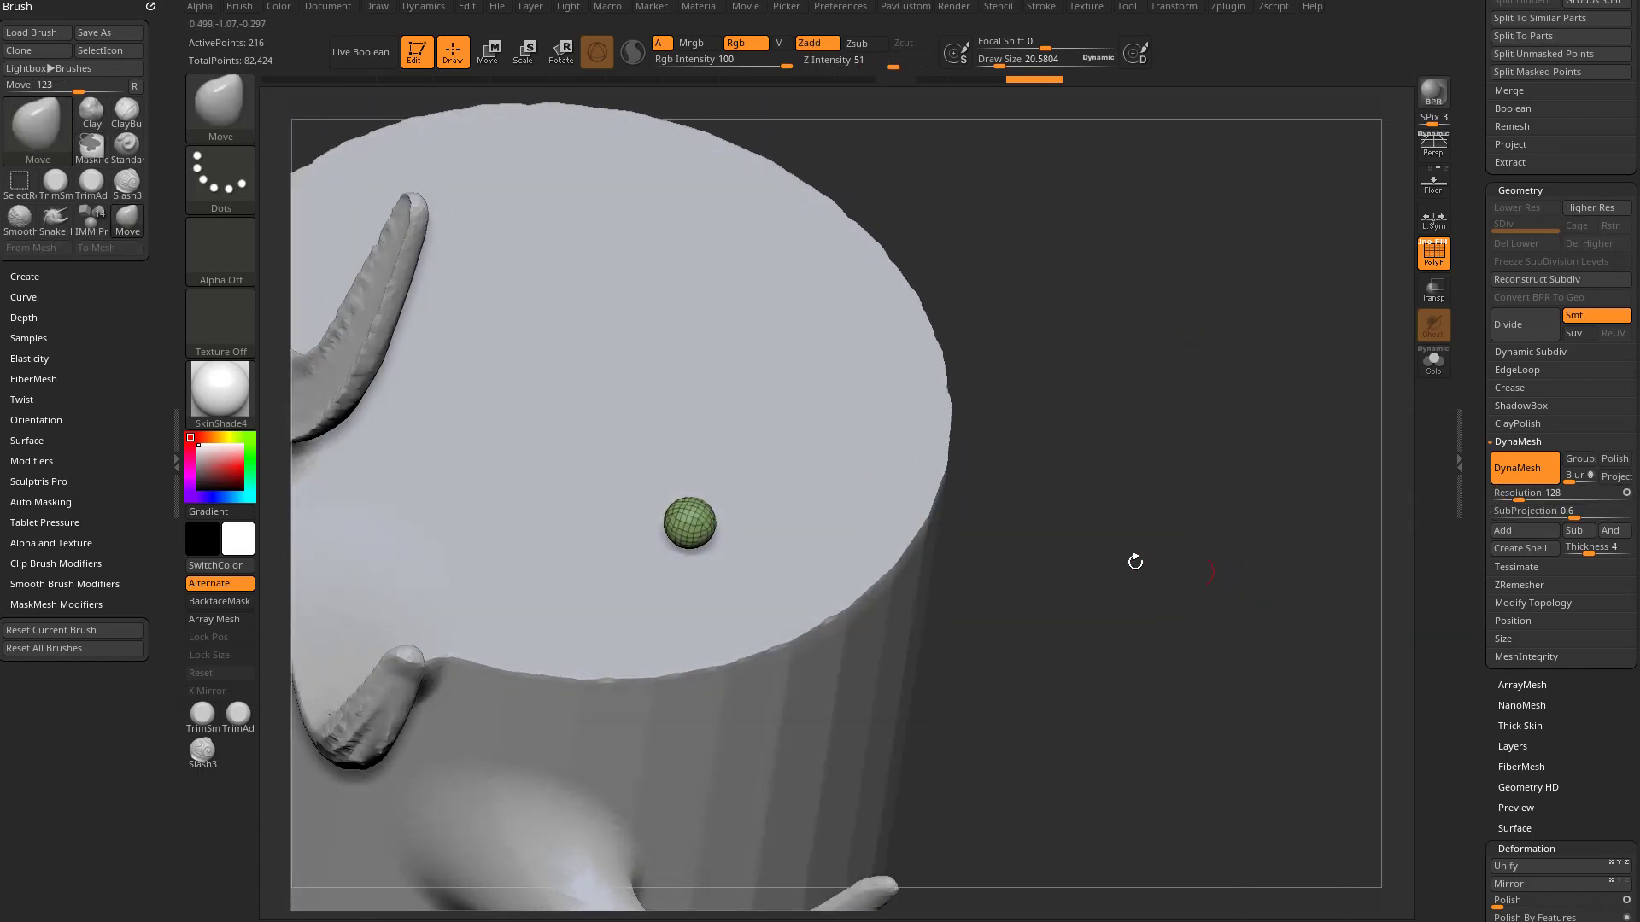
shift+drag(696, 523, 689, 524)
ctrl+drag(1227, 564, 1274, 582)
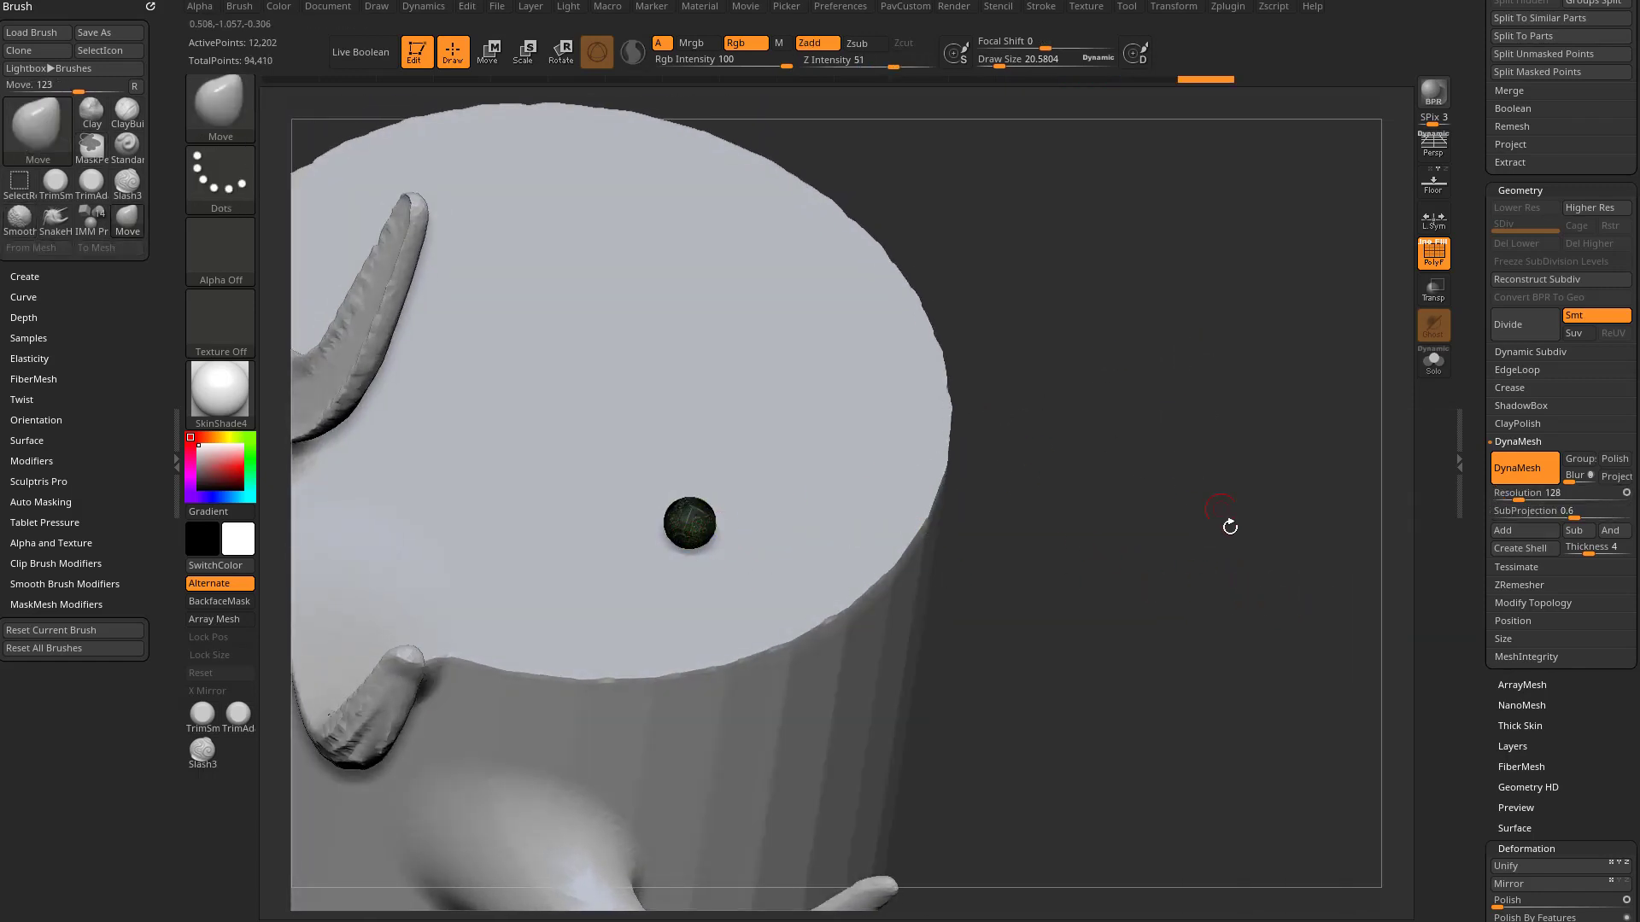
Center the transform gizmo on the small sphere, scale it up beyond the cylinder's size, and move it beside the cylinder
alt+drag(1230, 531, 1181, 377)
mouse_move(1181, 377)
mouse_down()
mouse_move(1101, 428)
mouse_move(1171, 473)
mouse_move(1173, 401)
mouse_up()
alt+drag(1174, 401, 1245, 495)
key(w)
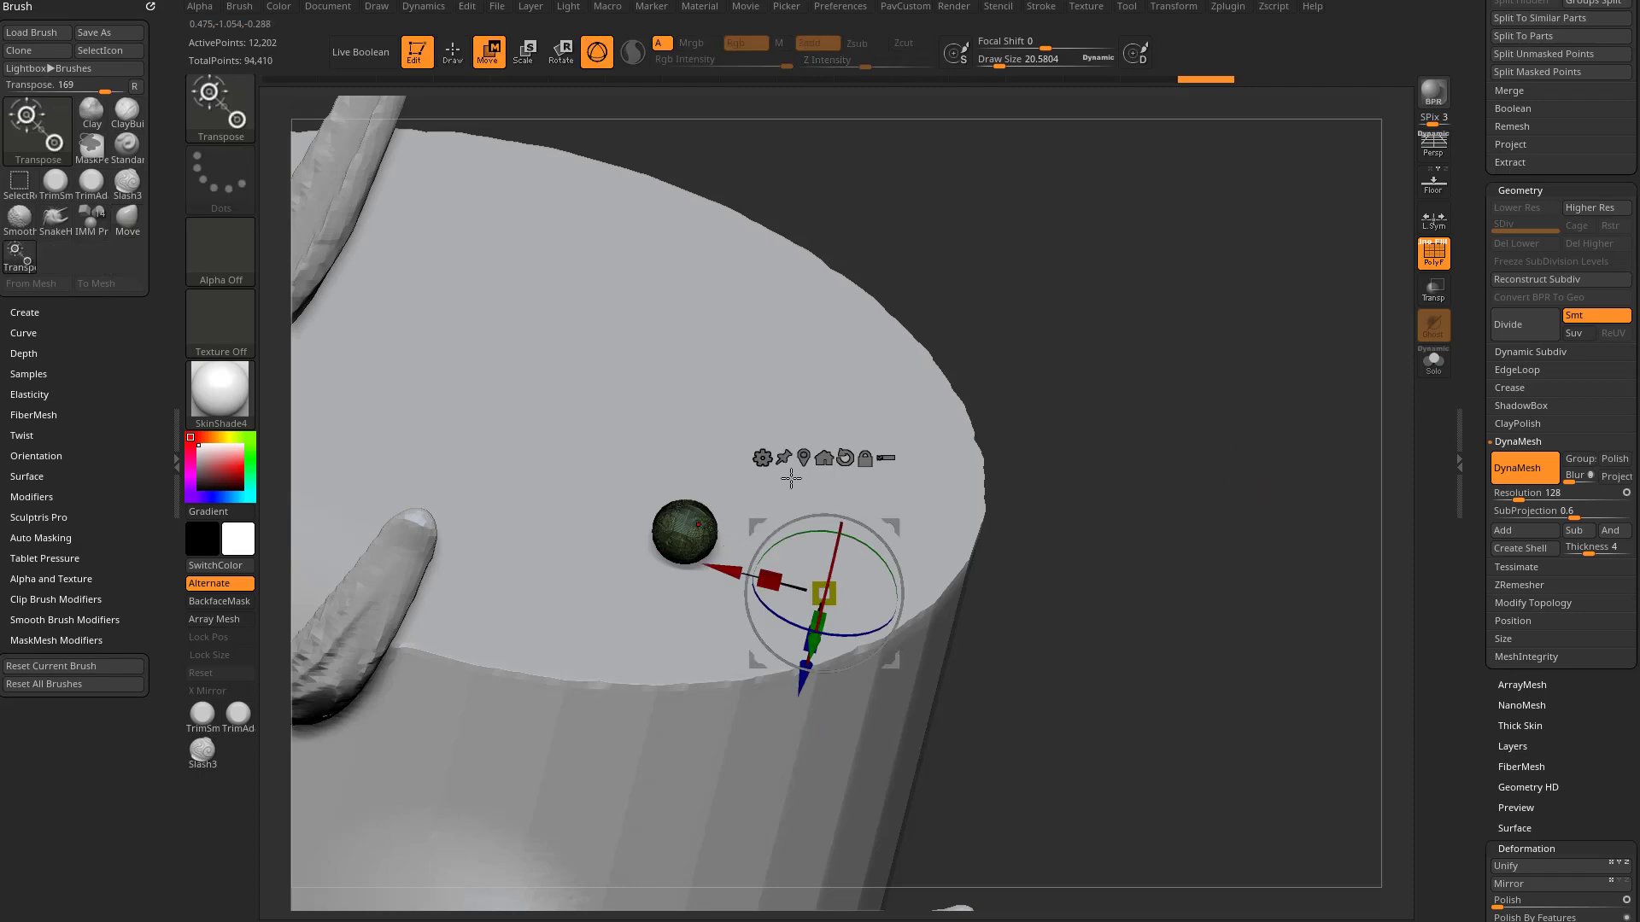
click(805, 460)
drag(701, 528, 1286, 333)
alt+drag(1216, 540, 1033, 451)
mouse_move(704, 516)
mouse_down()
mouse_move(804, 472)
mouse_move(999, 502)
mouse_up()
Return to Draw mode and update the DynaMesh of the enlarged sphere at resolution 128
key(q)
mouse_move(1208, 444)
mouse_down()
mouse_move(1179, 401)
mouse_move(1194, 357)
mouse_up()
ctrl+drag(1196, 354, 1227, 389)
Compare the mesh density of the cylinder and its horn with that of the enlarged sphere
key(f)
drag(1277, 516, 1288, 521)
mouse_move(546, 717)
alt+mouse_down()
mouse_move(556, 776)
mouse_move(523, 860)
mouse_move(564, 888)
alt+mouse_up()
alt+click(553, 606)
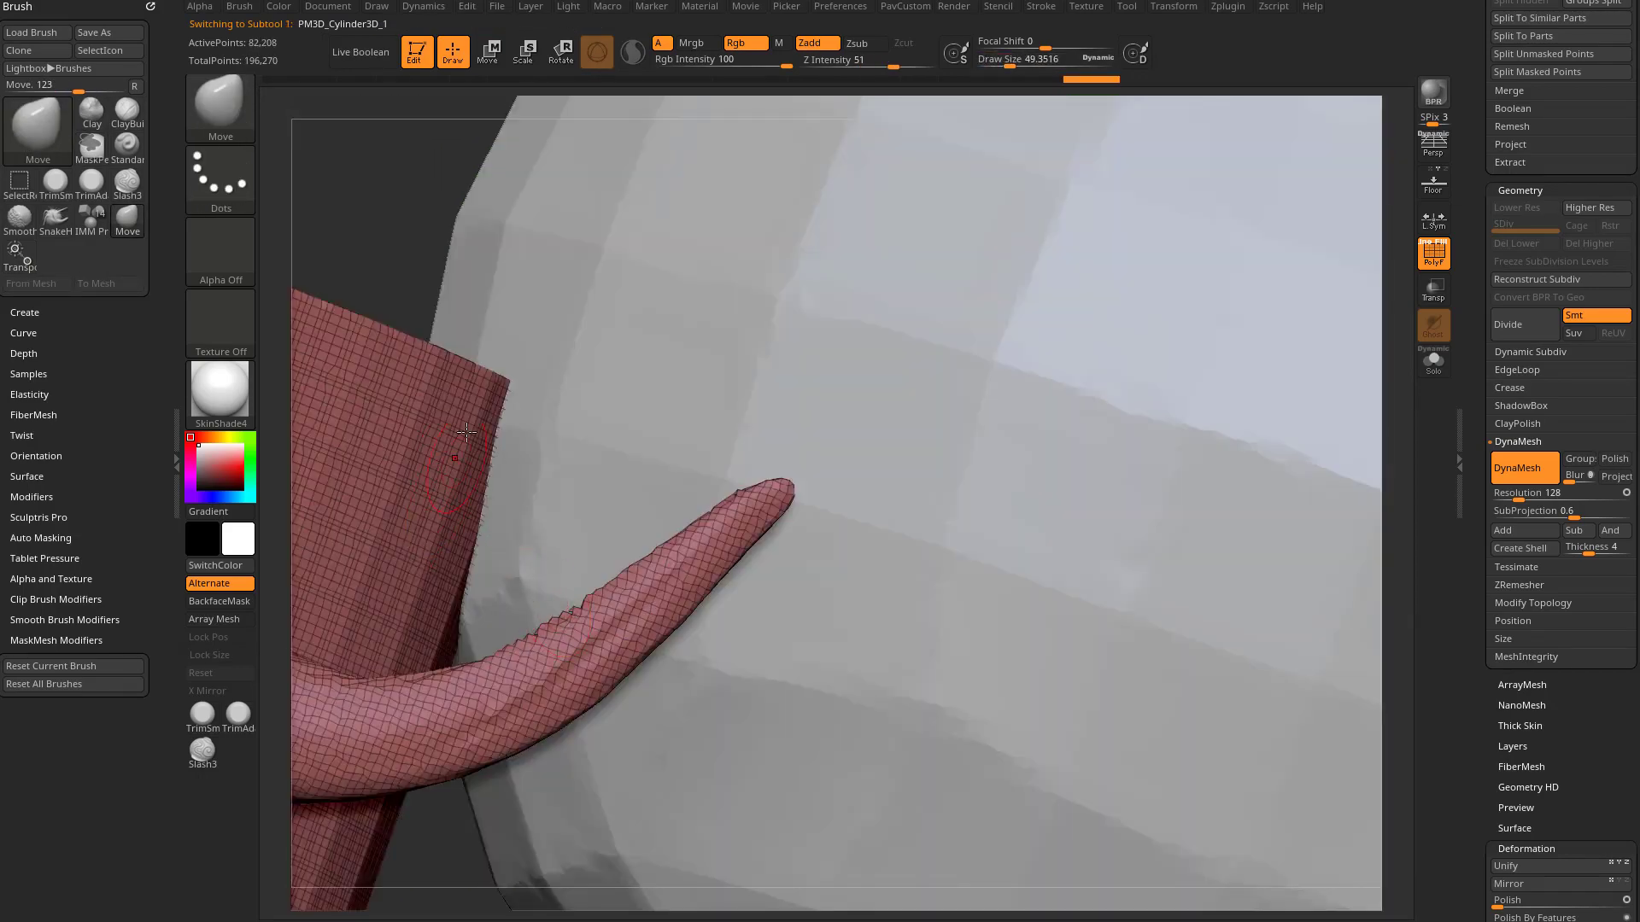
drag(392, 290, 835, 486)
alt+click(923, 469)
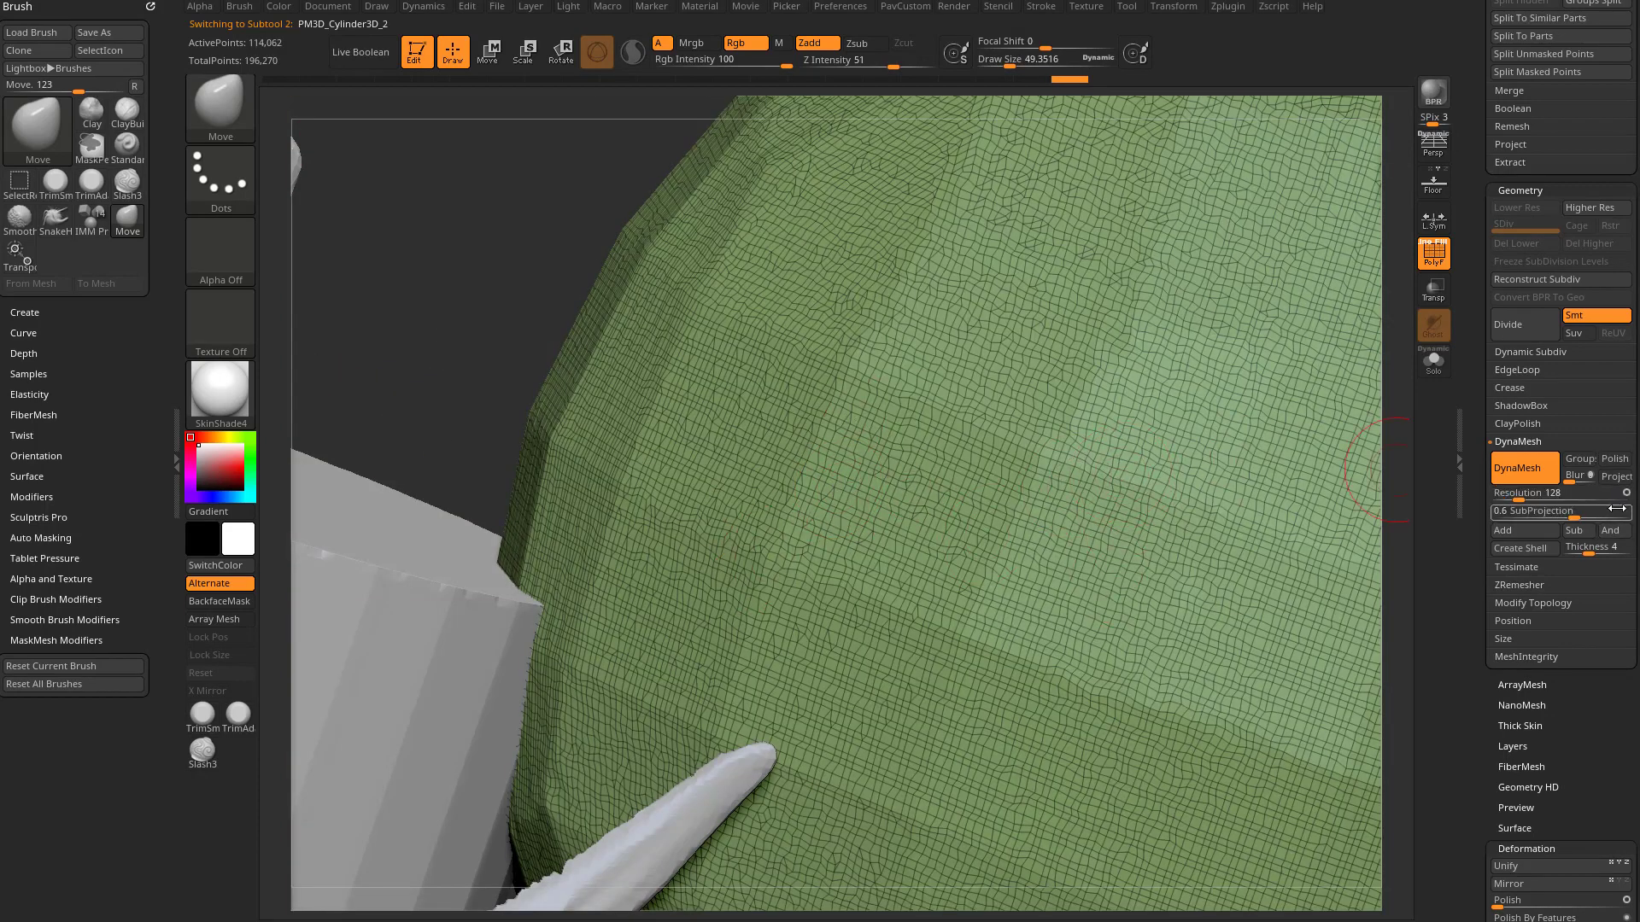
Smooth the enlarged sphere's surface, update its DynaMesh, and compare its polygon size with the cylinder's
shift+drag(882, 462, 901, 564)
mouse_move(450, 300)
ctrl+mouse_down()
mouse_move(480, 381)
mouse_move(549, 324)
ctrl+mouse_up()
alt+click(441, 555)
alt+click(699, 542)
alt+click(509, 598)
alt+click(664, 603)
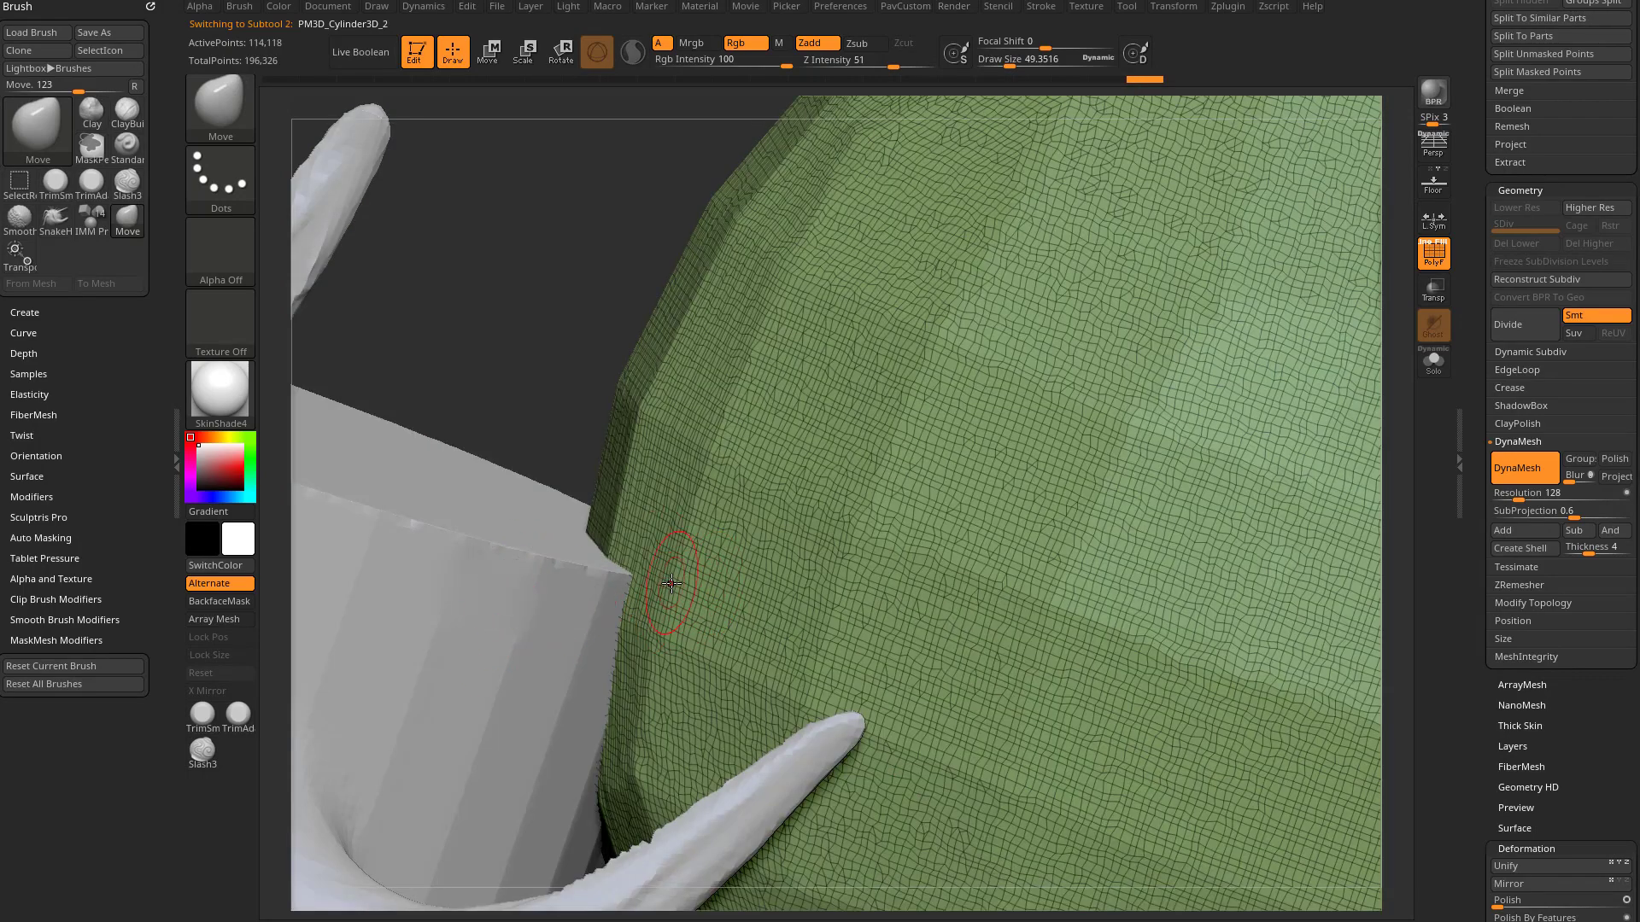
Duplicate the large sphere within its subtool using the Move gizmo, offsetting the copy toward the cylinder's horns
key(f)
drag(915, 282, 1192, 343)
key(w)
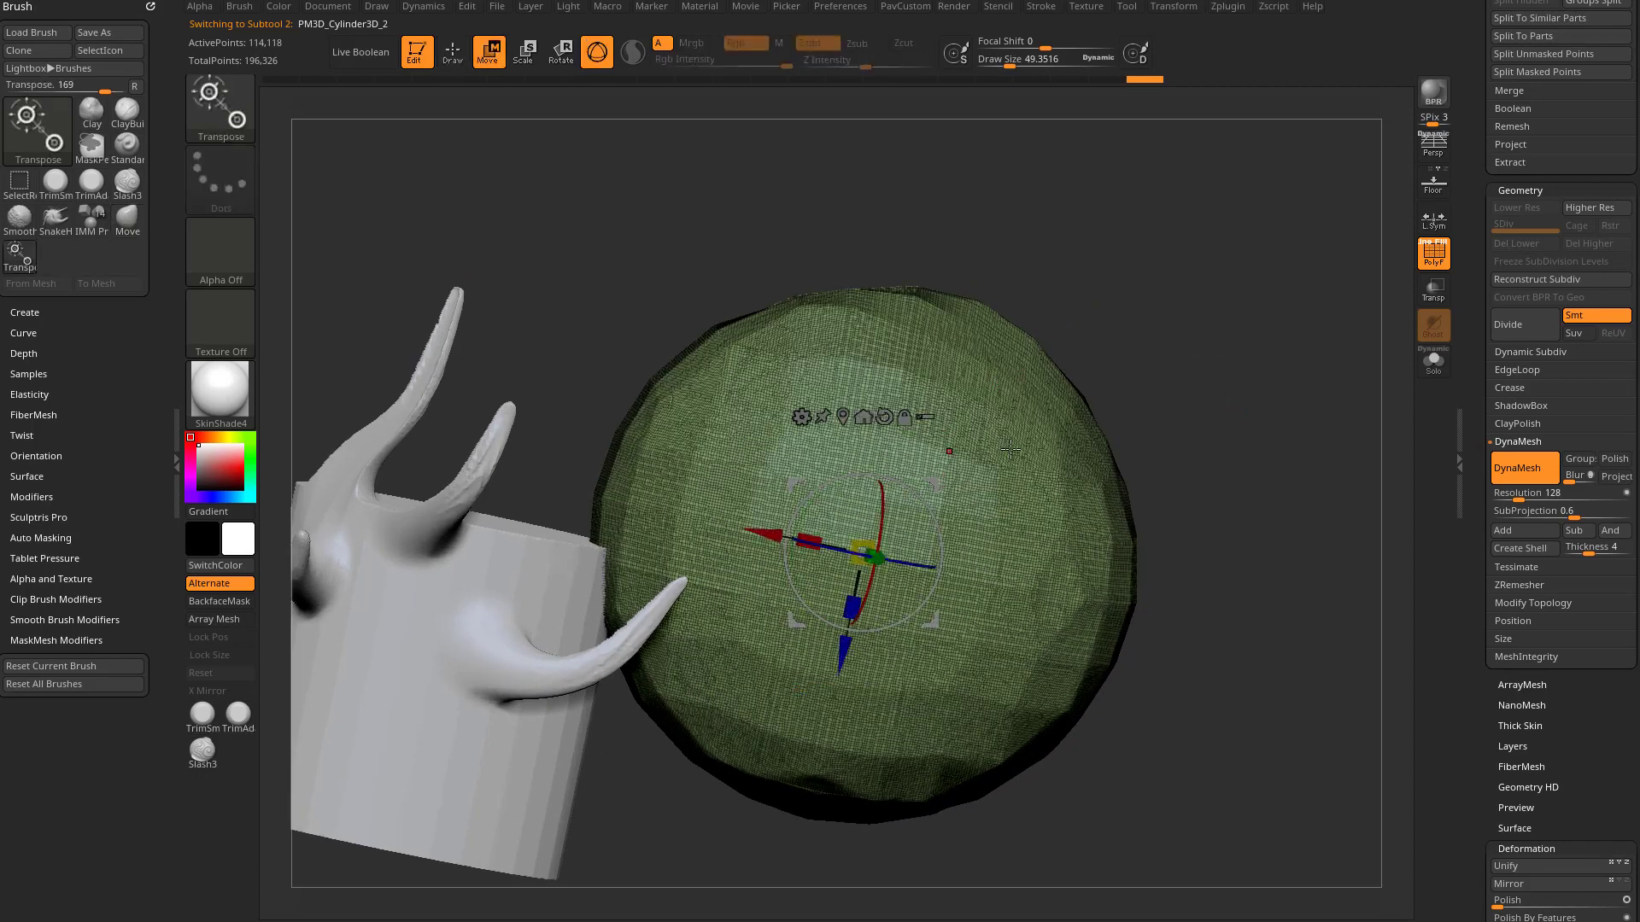
ctrl+drag(935, 483, 720, 313)
Scale the copied sphere down to a small ball and move it between the cylinder's horns and the large sphere
key(e)
drag(649, 382, 377, 413)
alt+drag(826, 264, 1256, 342)
drag(827, 488, 736, 490)
key(w)
drag(898, 417, 729, 461)
Return to Draw mode, update the DynaMesh of both spheres at resolution 128, and set the draw size to about 33
key(q)
ctrl+drag(816, 293, 843, 319)
drag(803, 337, 696, 355)
ctrl+drag(717, 253, 820, 326)
drag(749, 367, 684, 391)
key(s)
drag(577, 476, 530, 475)
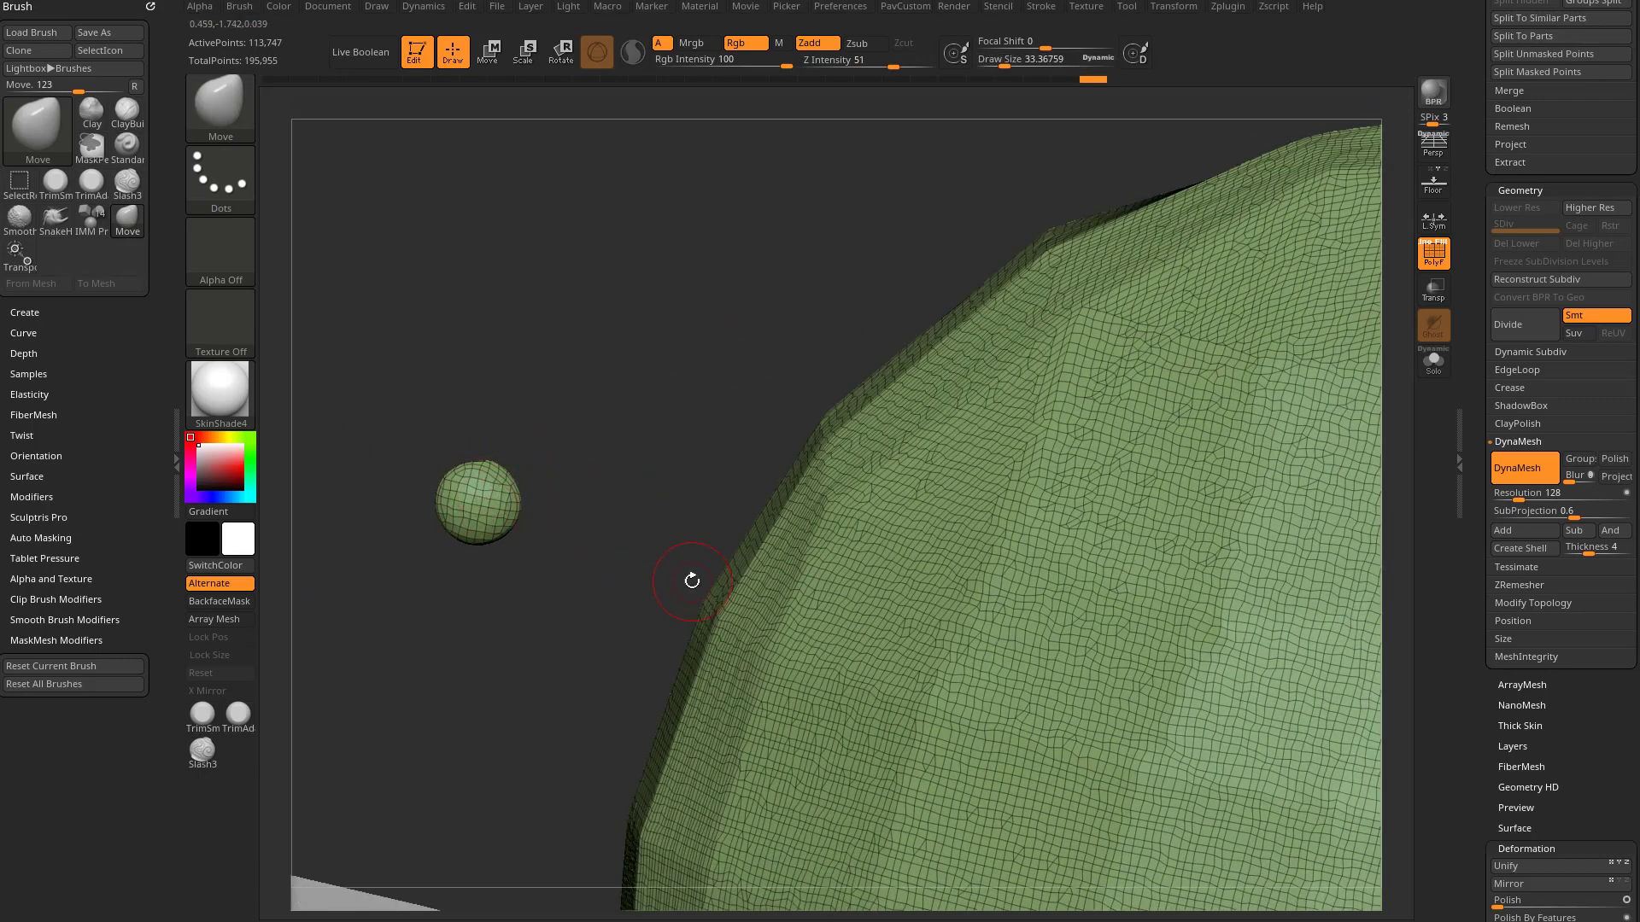
Switch DynaMesh Resolution to its open-circle mode, smooth a spot on the large sphere's edge, and update the DynaMesh with the Move brush reselected
click(1627, 492)
alt+drag(619, 389, 666, 387)
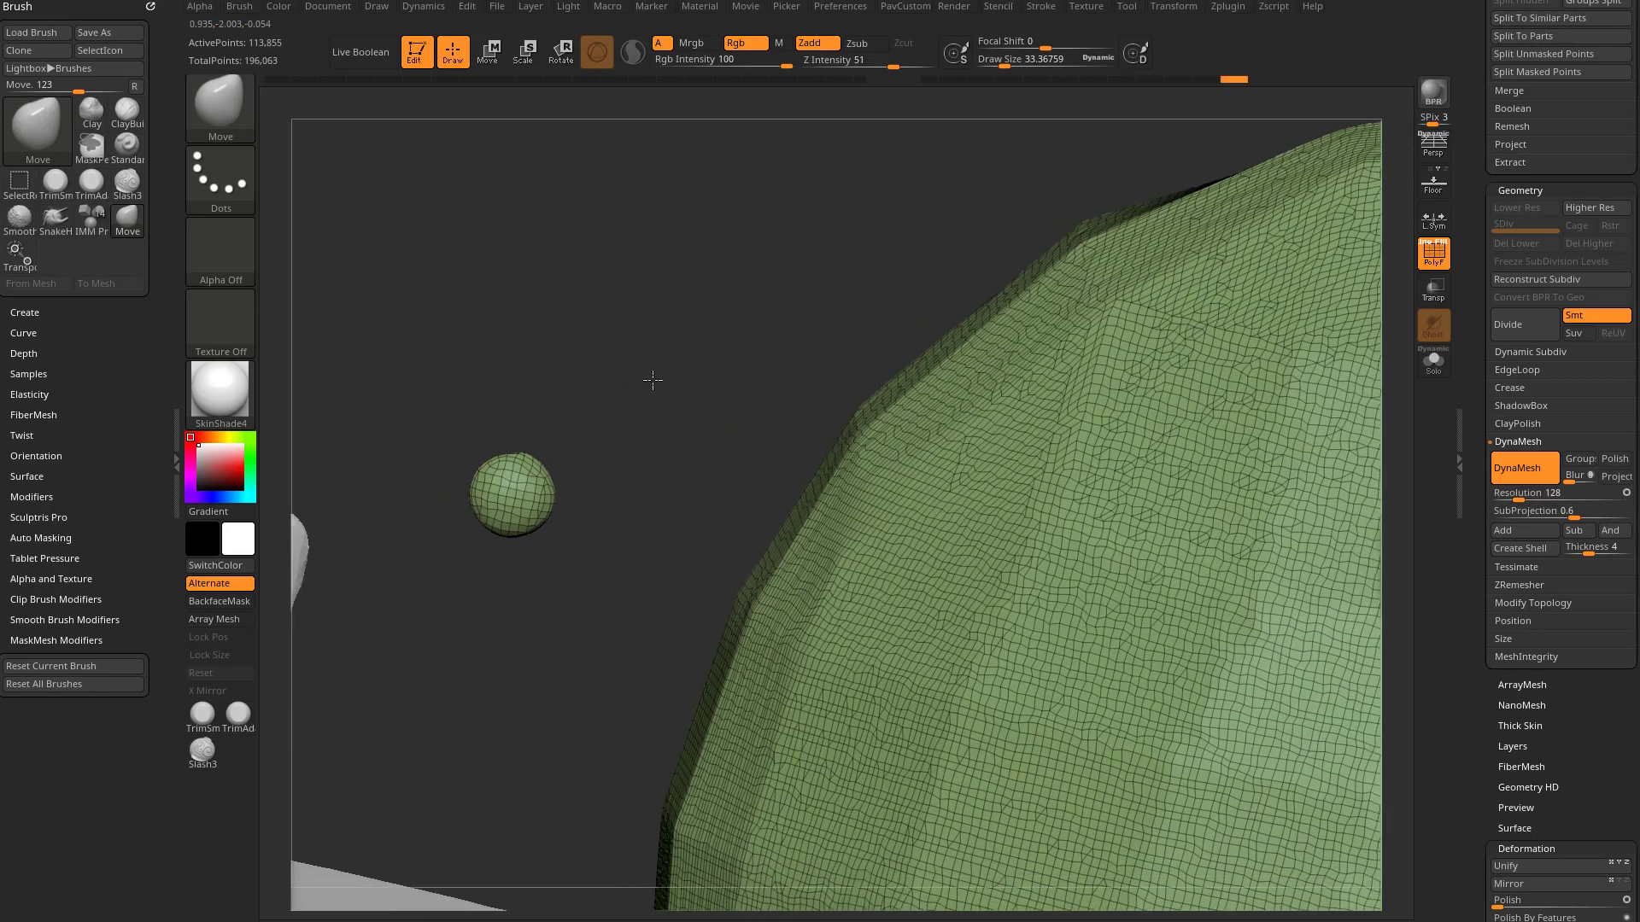
shift+drag(914, 448, 871, 470)
key(b)
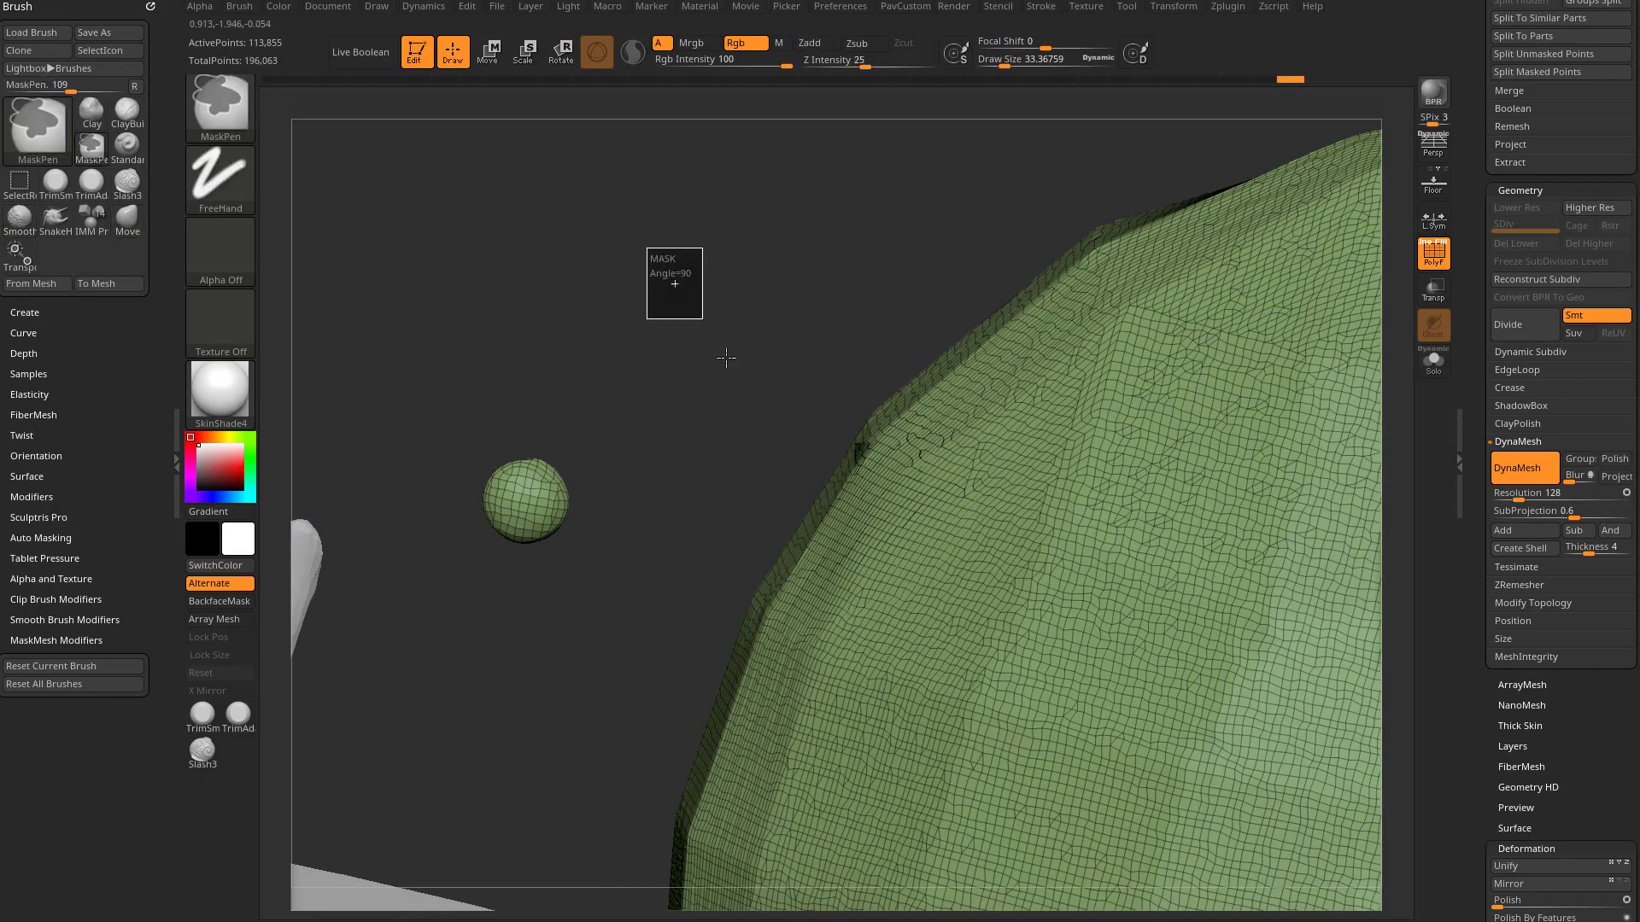
key(m)
key(v)
click(1620, 499)
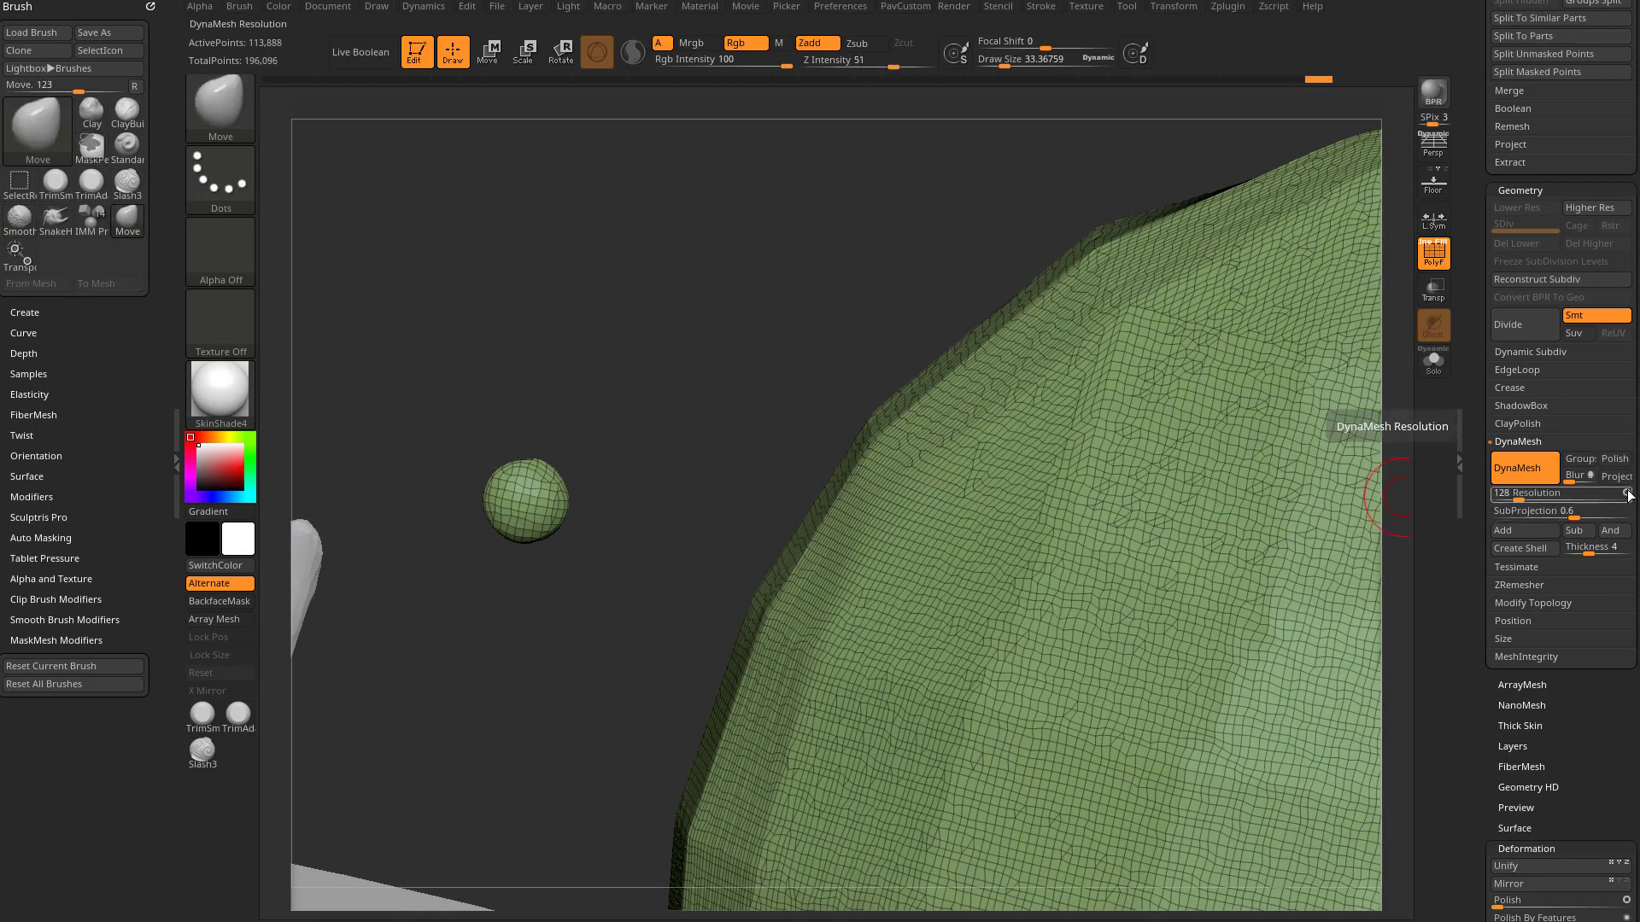
alt+drag(849, 318, 821, 326)
key(ctrl)
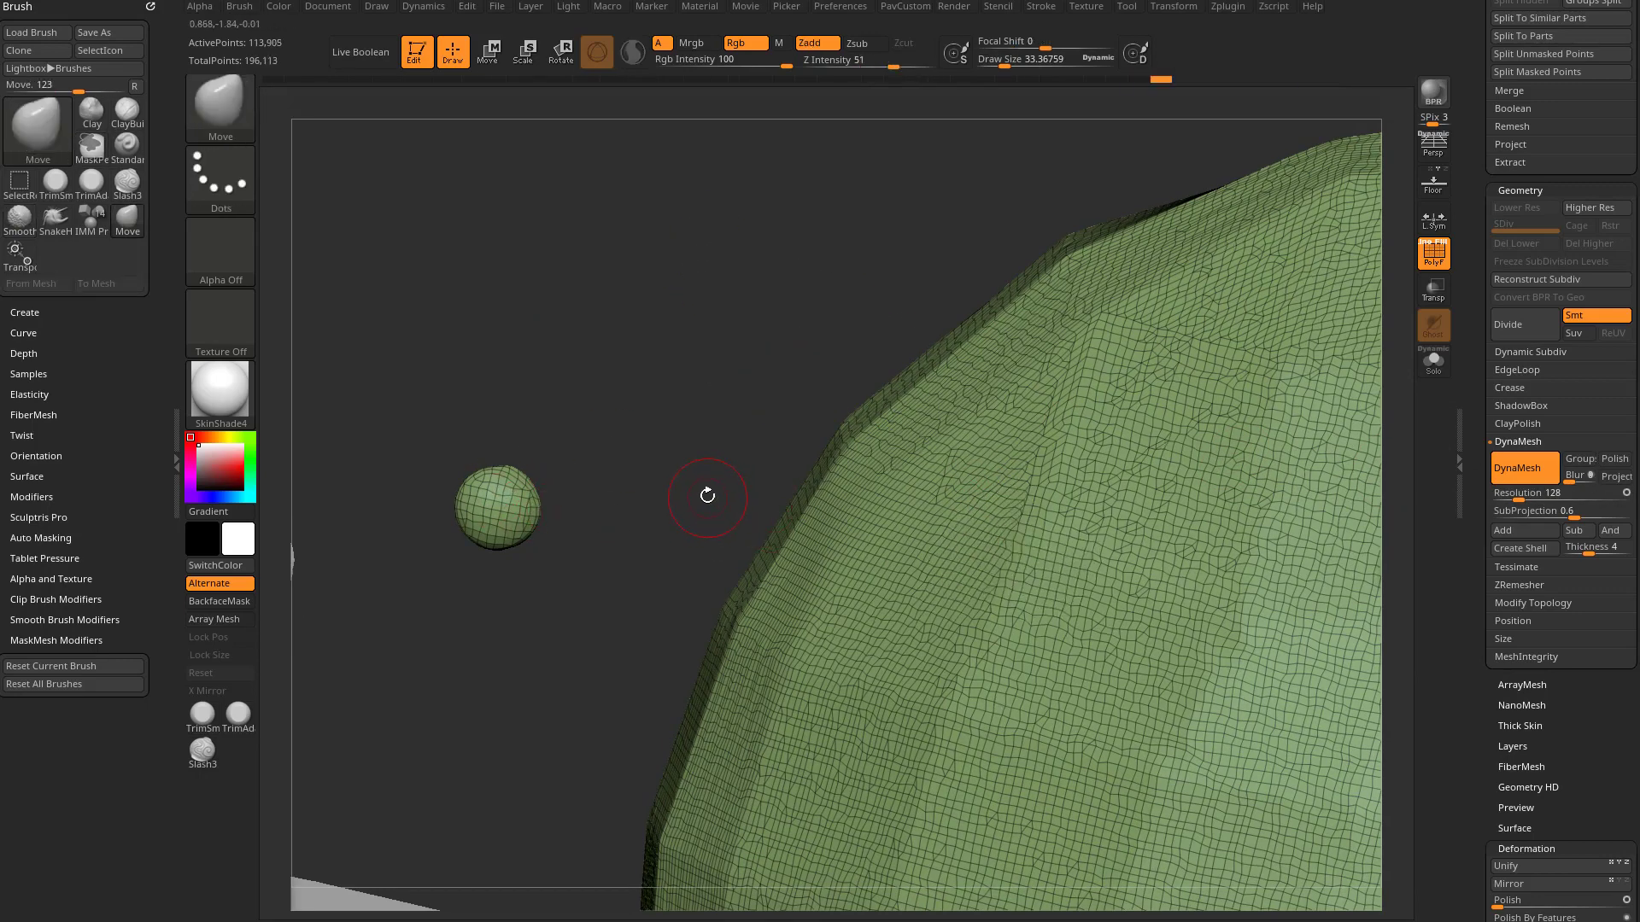
Isolate the small sphere with a rectangular selection so the large sphere in the same subtool is hidden
mouse_move(706, 496)
mouse_down()
mouse_move(586, 413)
mouse_move(766, 392)
mouse_move(661, 466)
mouse_move(820, 333)
mouse_move(735, 465)
mouse_up()
key(ctrl+shift)
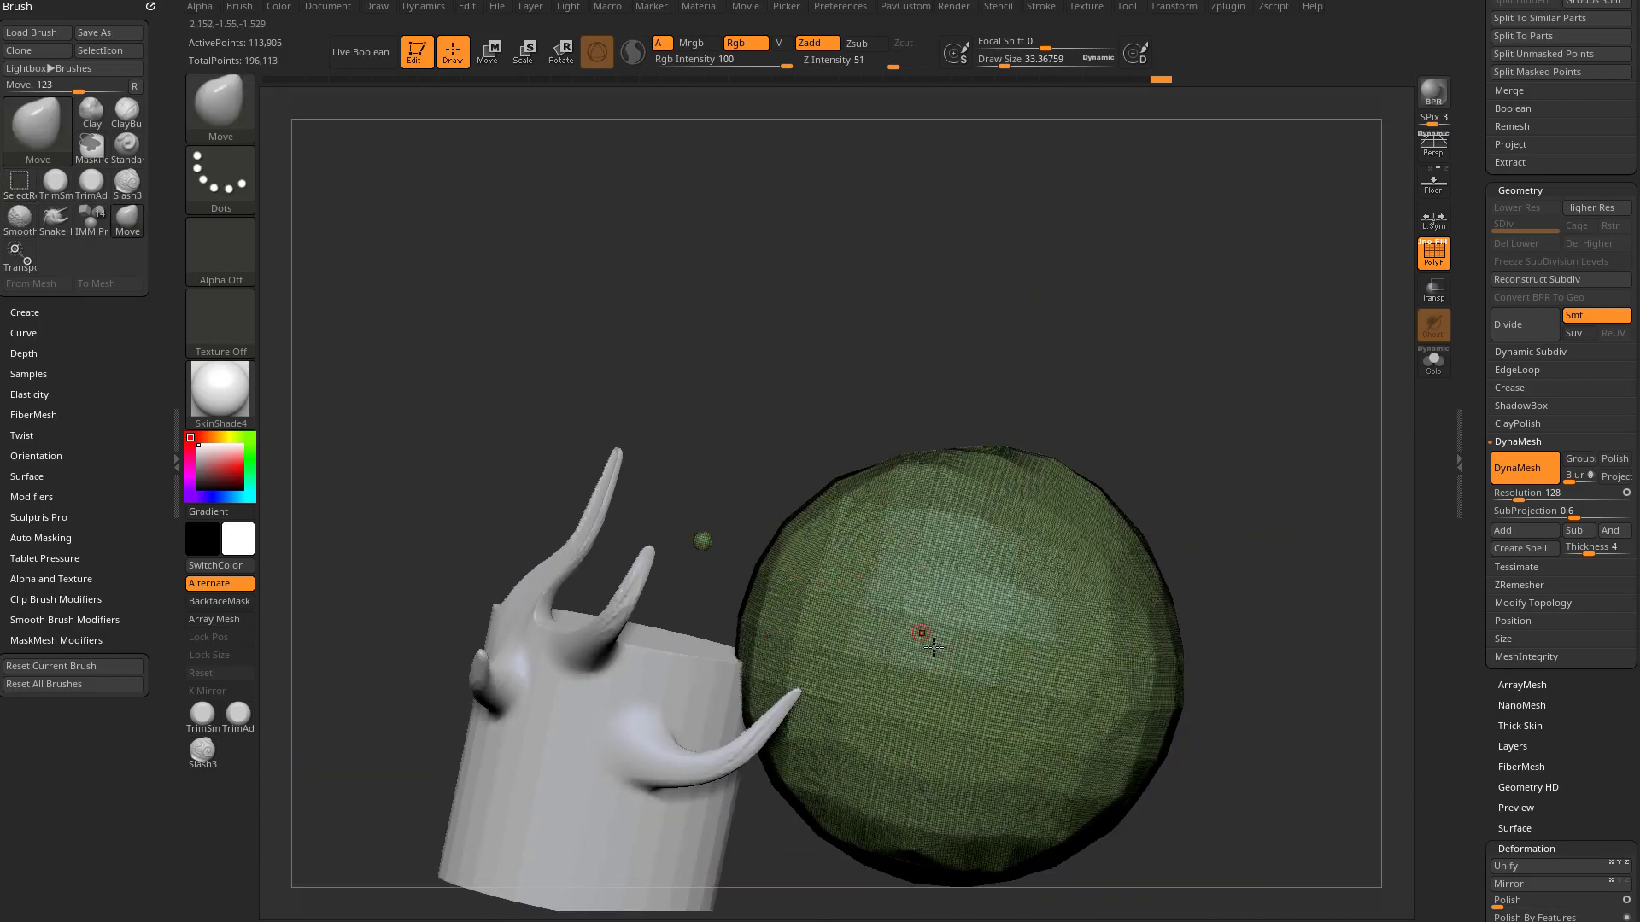
alt+drag(731, 391, 832, 534)
drag(620, 420, 742, 405)
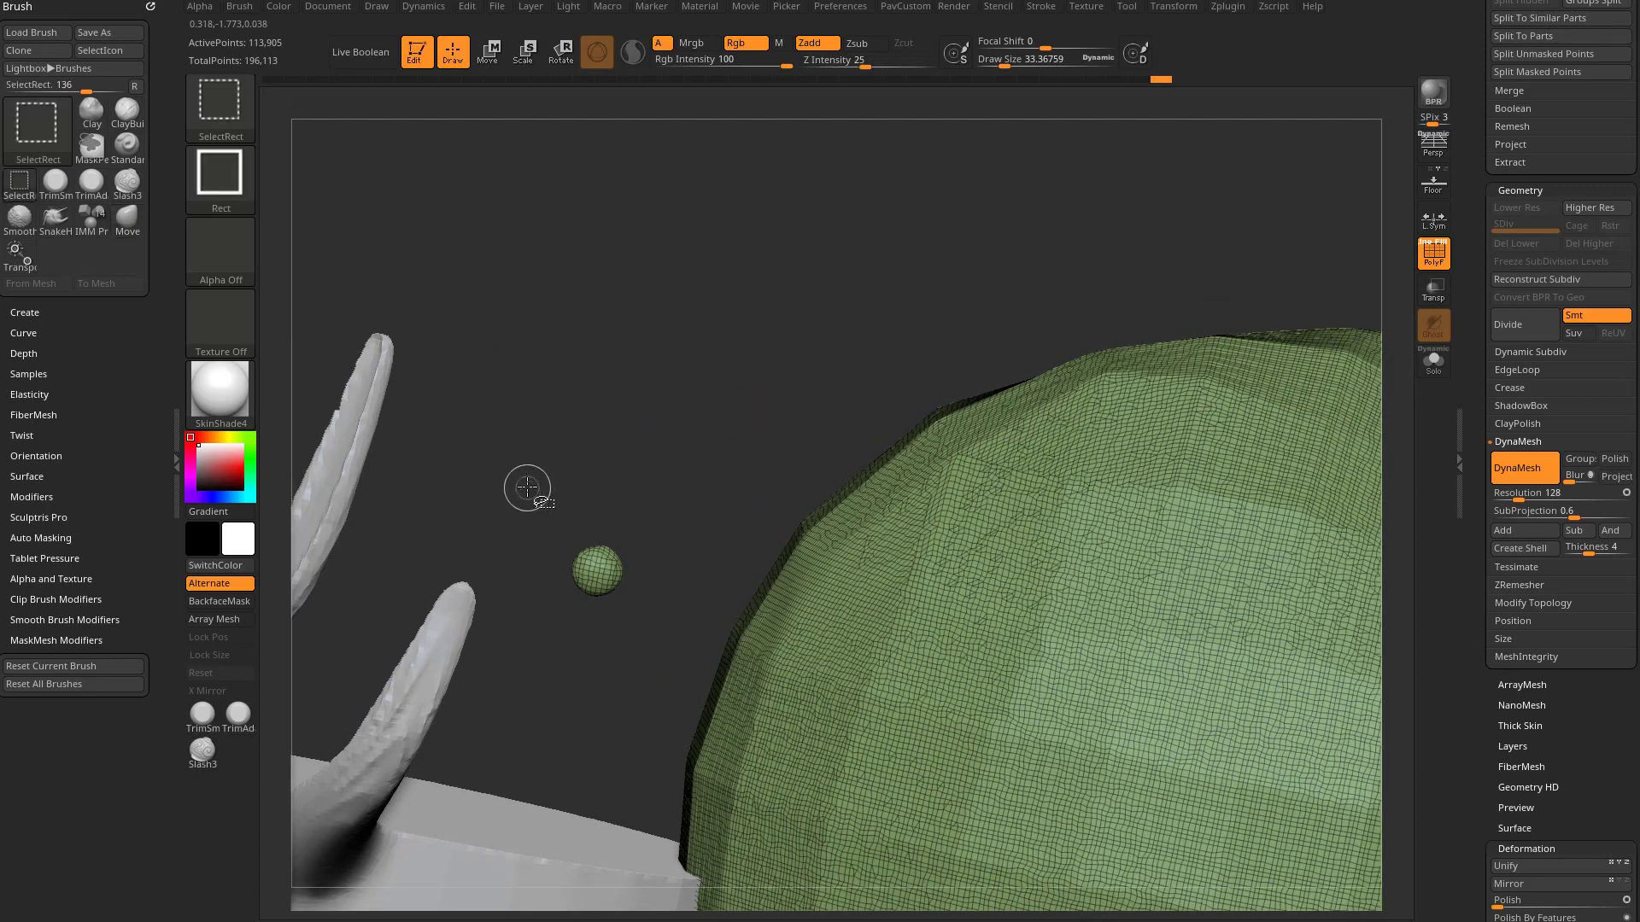
ctrl+shift+drag(530, 489, 656, 645)
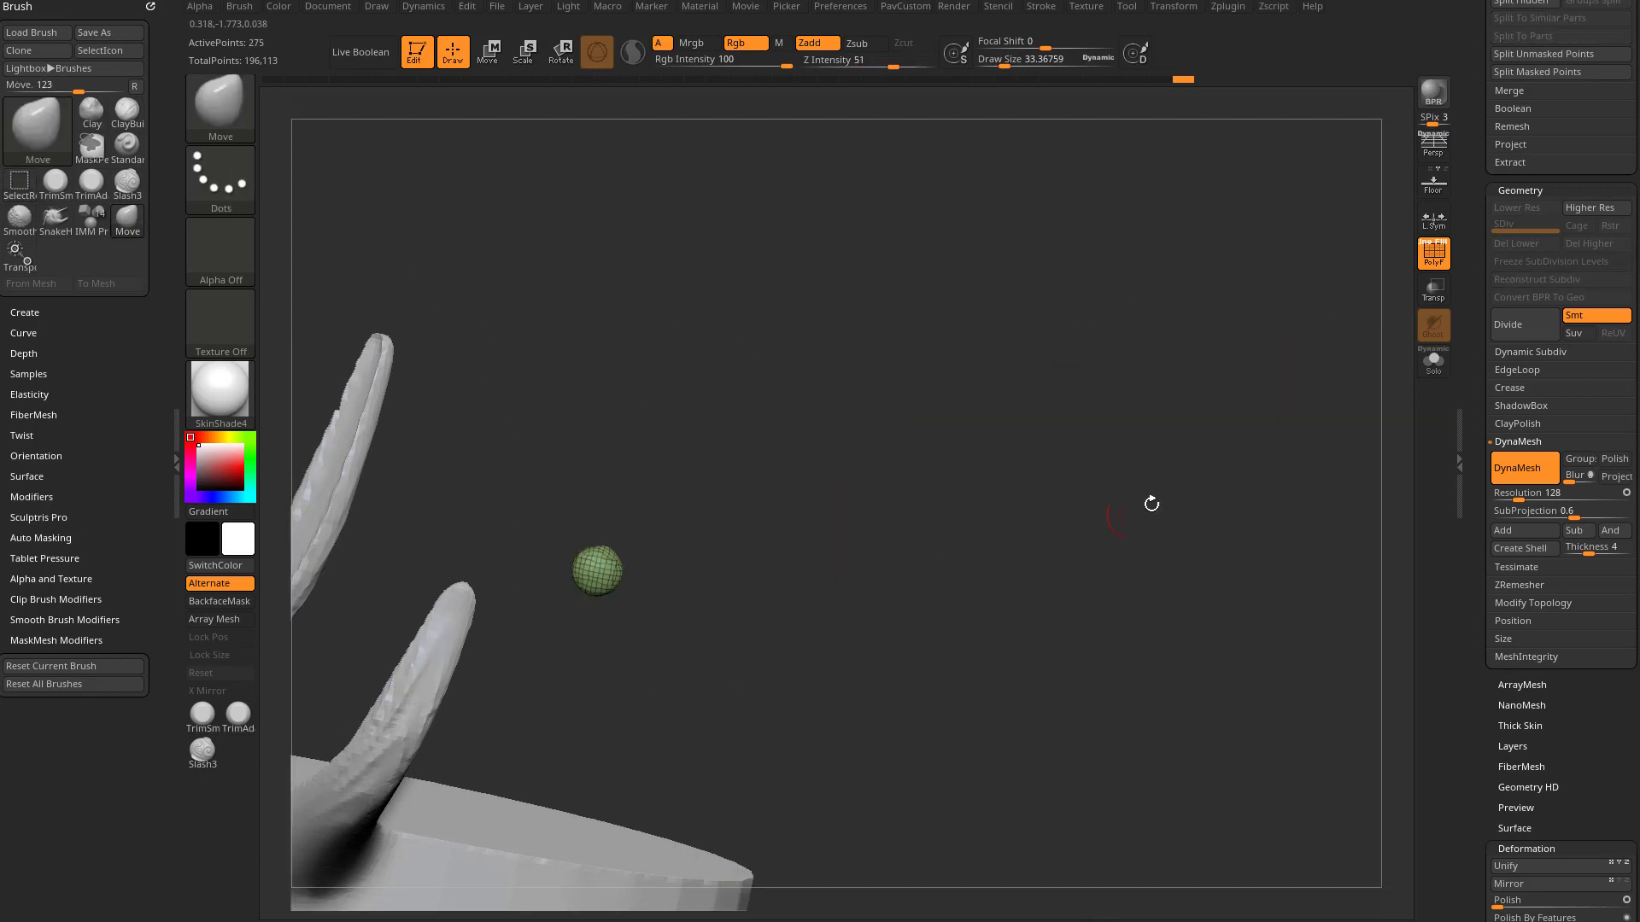
Split the hidden large sphere off into its own subtool
drag(1469, 198, 1493, 331)
click(1460, 276)
drag(1467, 248, 1482, 163)
click(1521, 603)
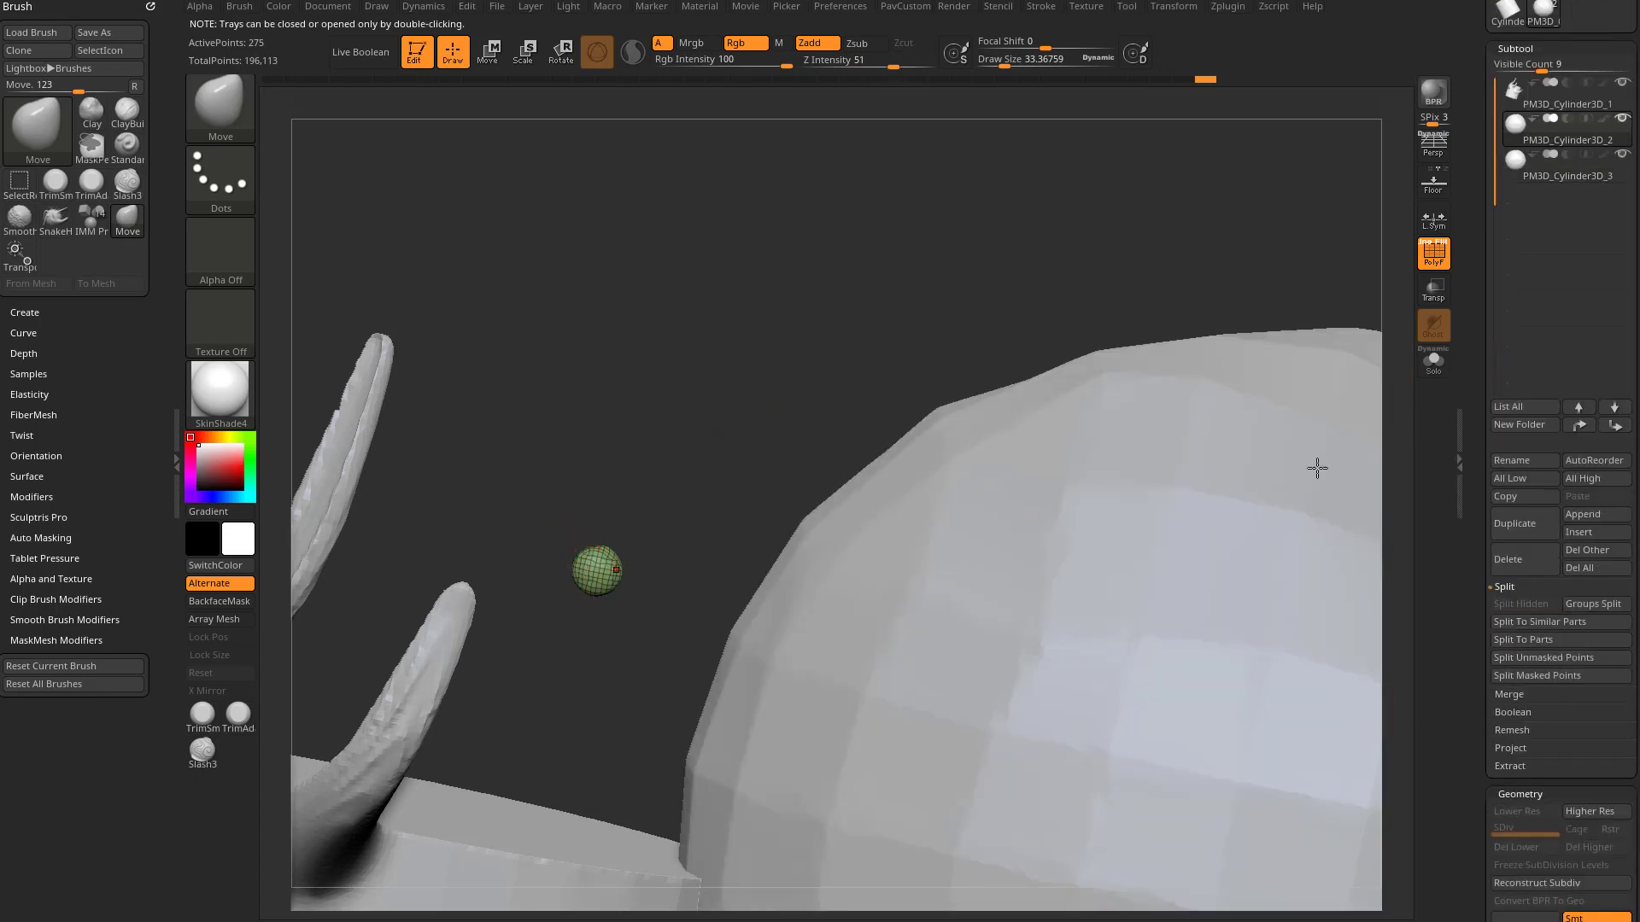
Update the small sphere's DynaMesh at resolution 128, smooth its surface, and update the DynaMesh again
drag(1475, 558, 1479, 394)
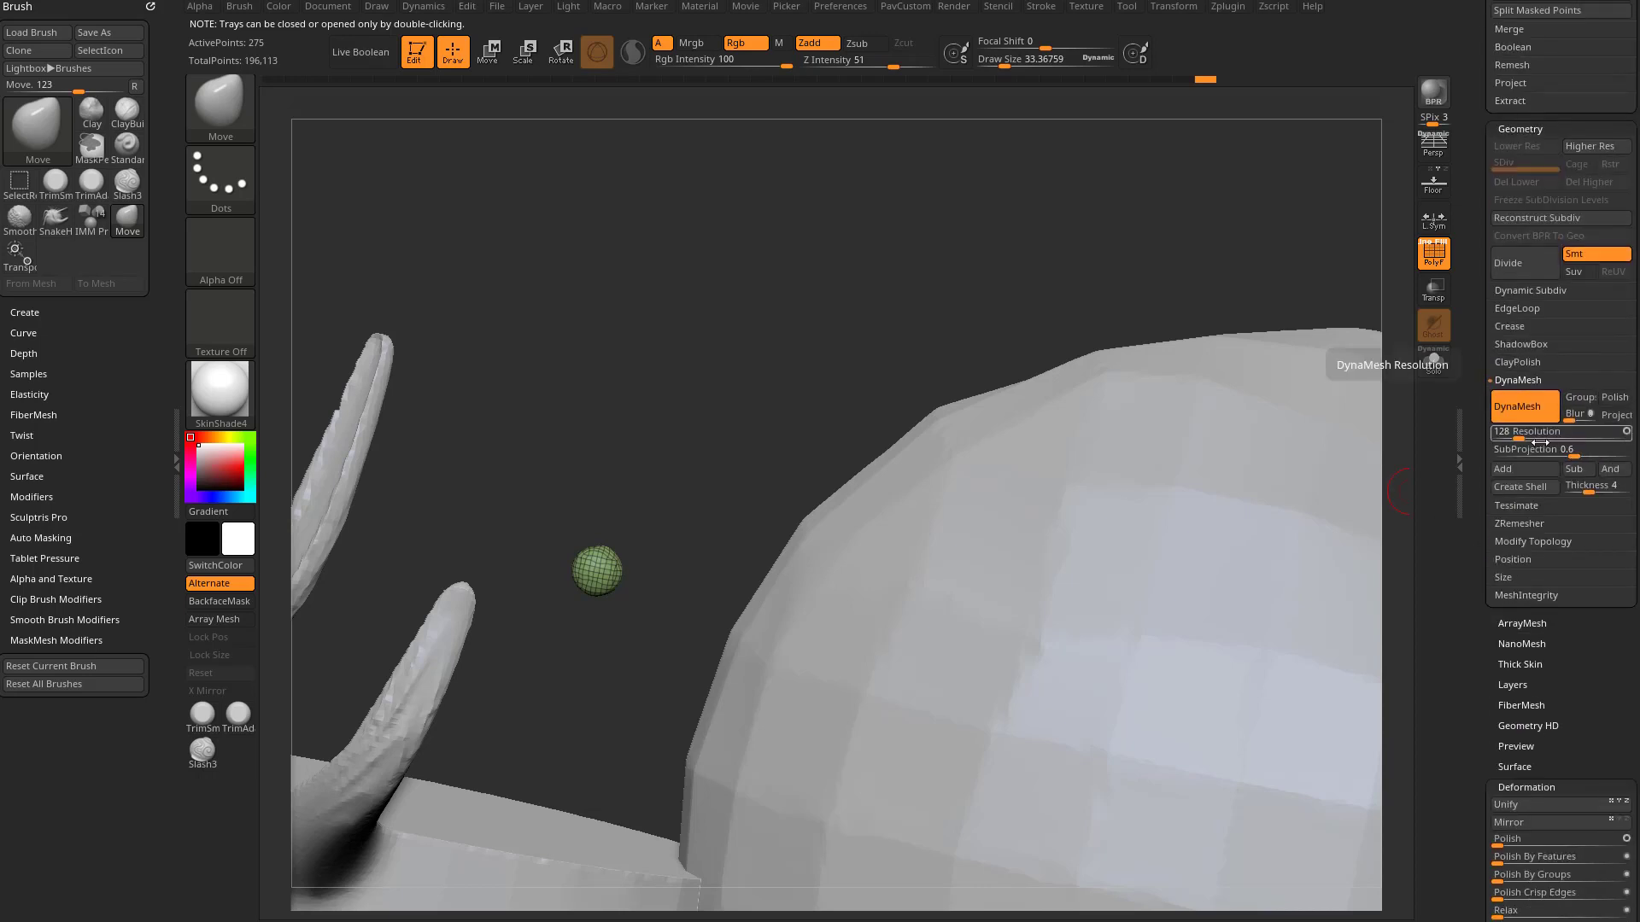
ctrl+drag(749, 286, 791, 324)
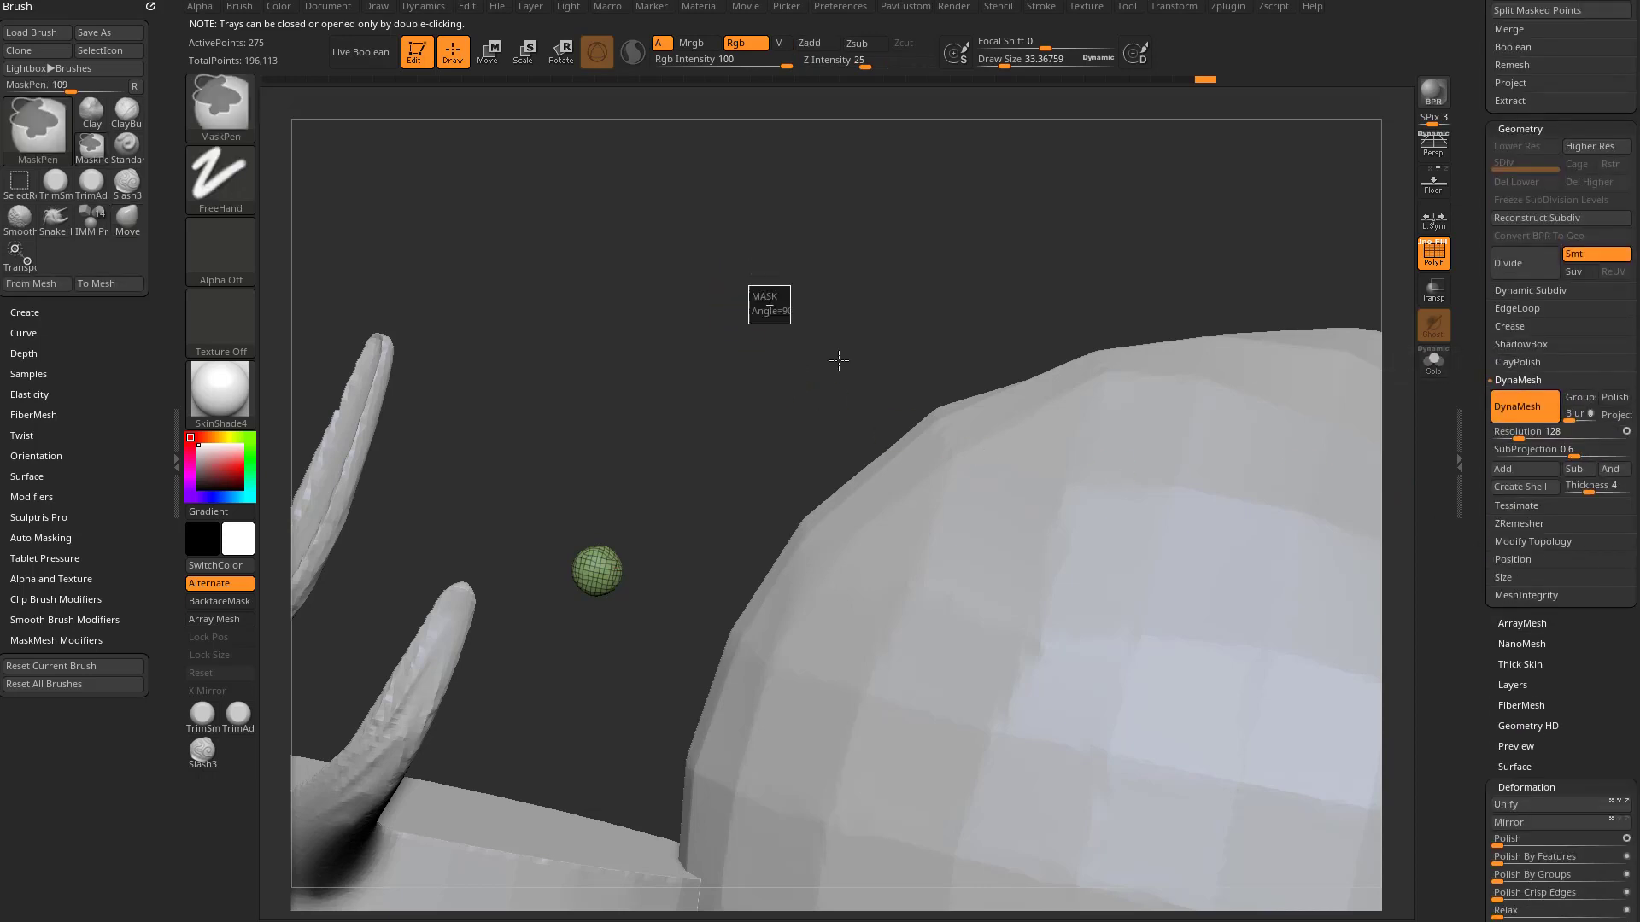
alt+drag(726, 374, 574, 556)
alt+drag(362, 332, 944, 303)
key(s)
click(725, 502)
shift+drag(450, 552, 506, 557)
ctrl+drag(761, 351, 710, 441)
Set the draw size to about 24, make the large sphere the active subtool, and update its DynaMesh at resolution 128
key(s)
click(641, 549)
alt+drag(636, 492, 586, 351)
alt+click(637, 547)
alt+drag(422, 520, 800, 273)
ctrl+drag(1176, 324, 1288, 542)
alt+drag(921, 501, 1000, 451)
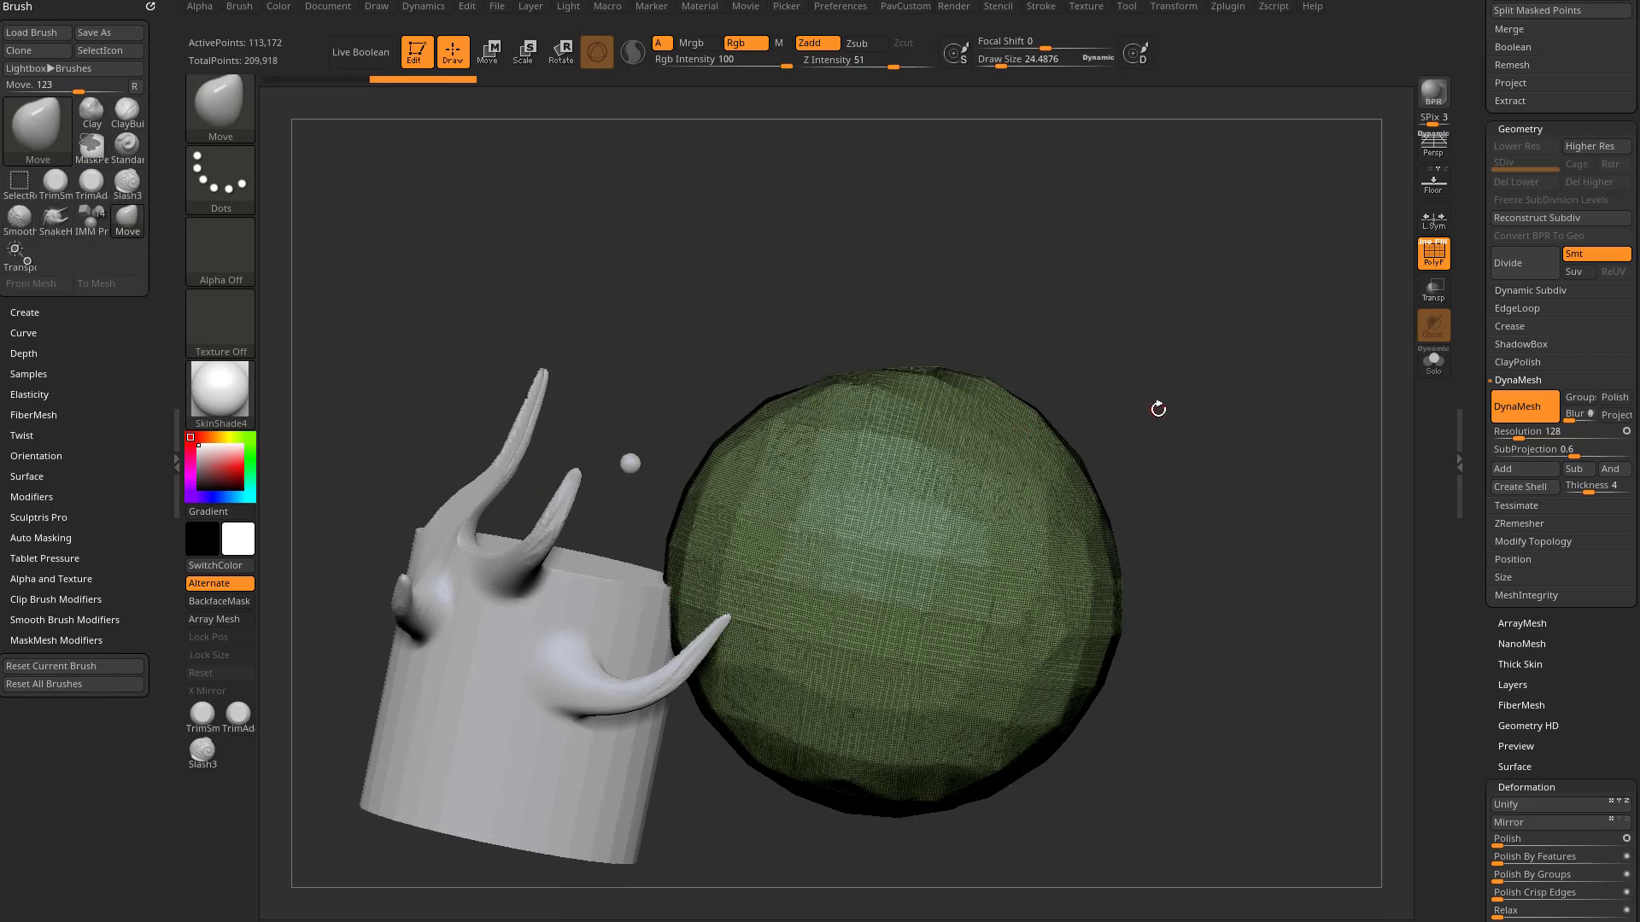
click(1517, 438)
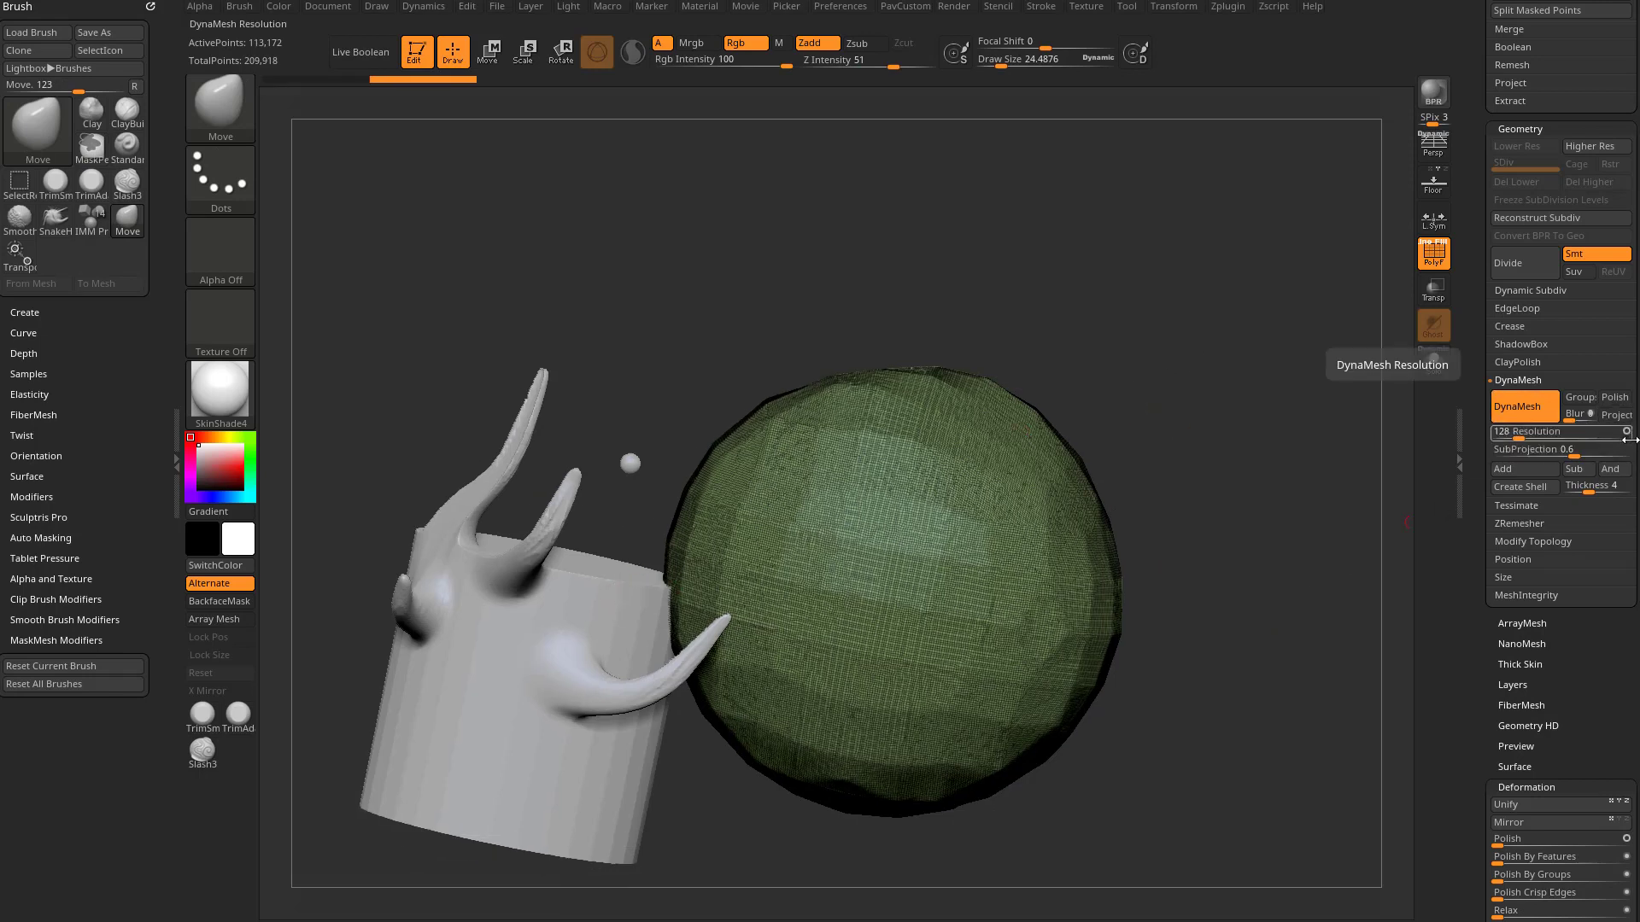